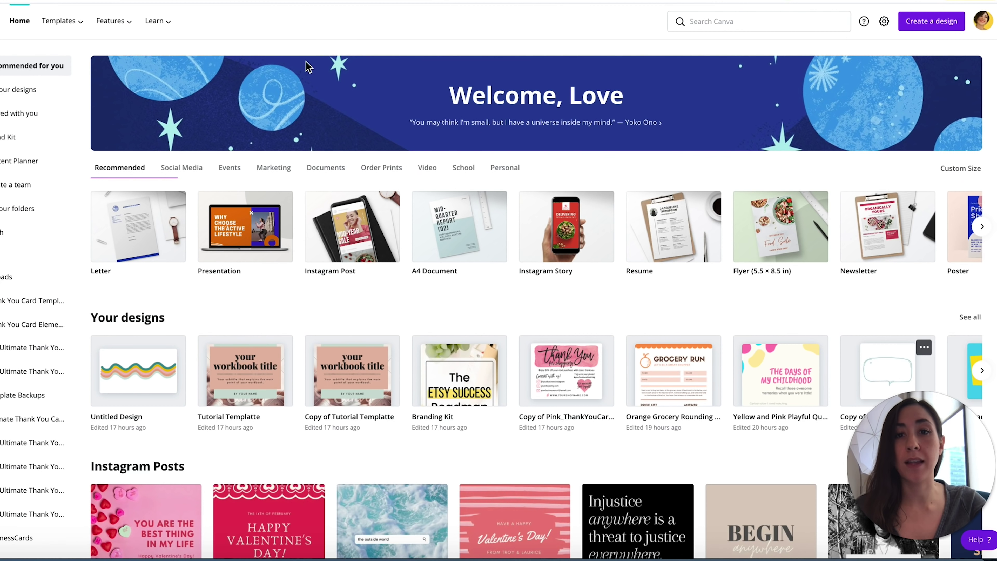
# Read through the Selling Canva templates terms, including the instructions for sharing a design as a template.
pyautogui.moveTo(55, 20)
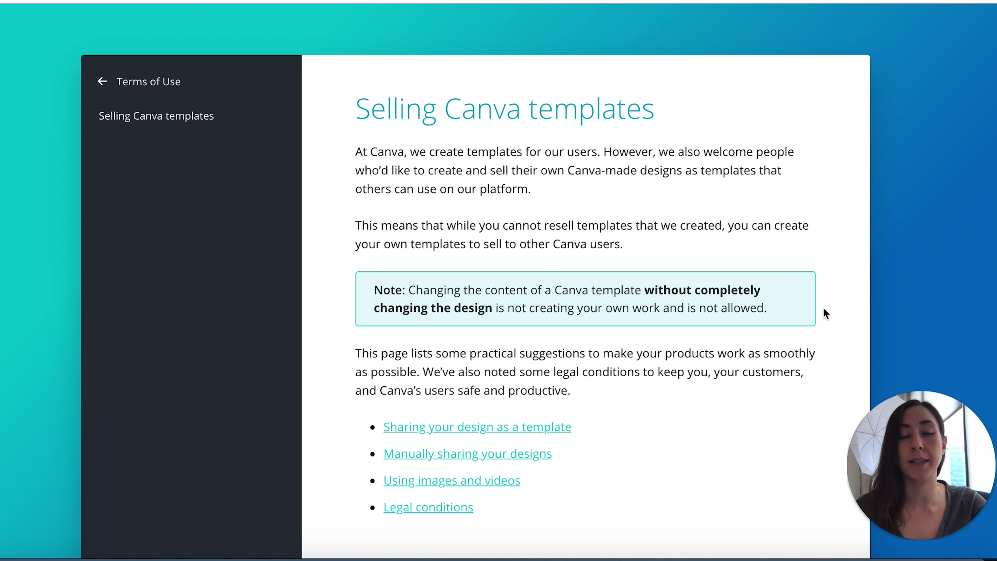
pyautogui.scroll(-10, 815, 291)
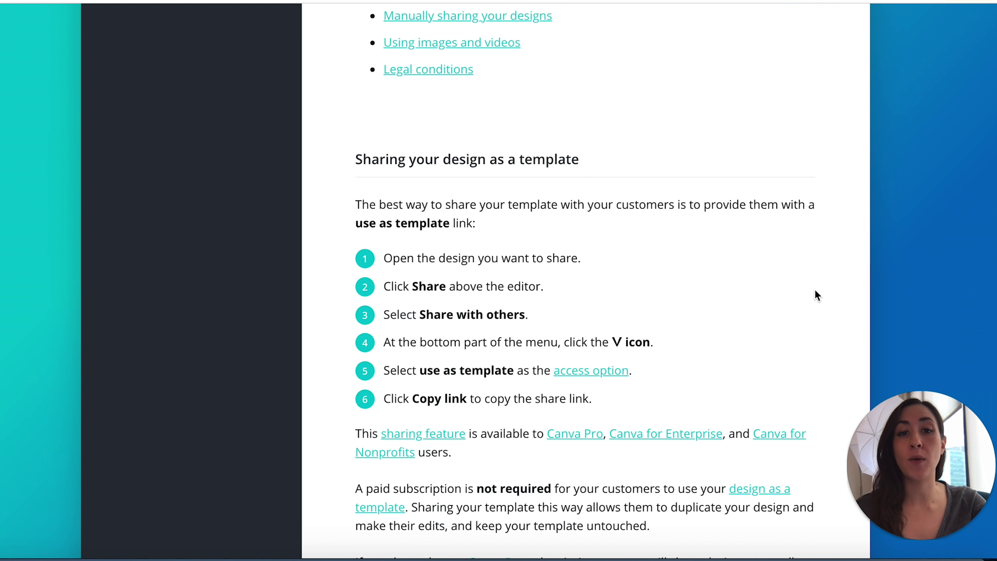
pyautogui.scroll(-6, 815, 291)
pyautogui.scroll(15, 815, 291)
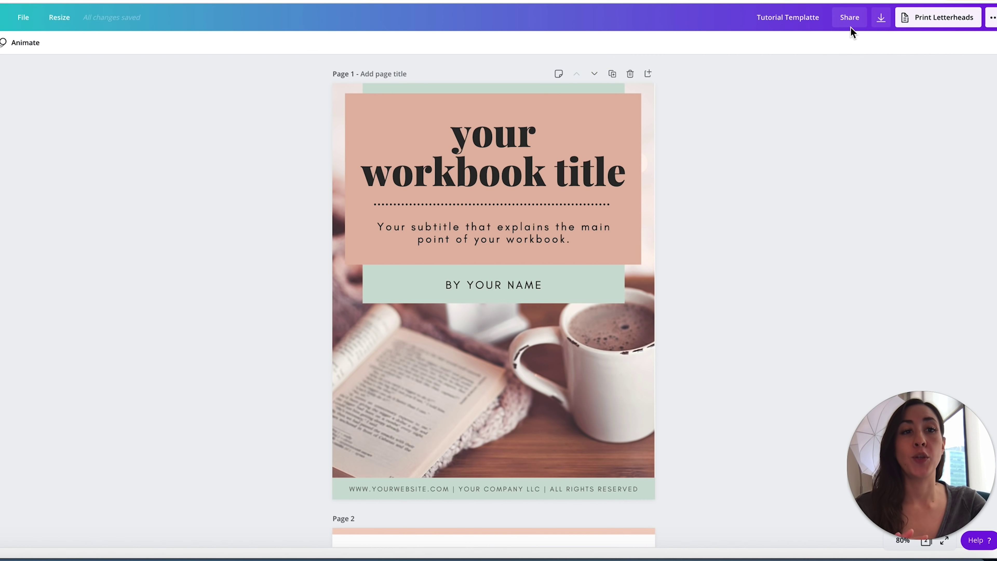
# Copy a use-as-template share link for the workbook design, and switch the link access to edit.
pyautogui.click(850, 21)
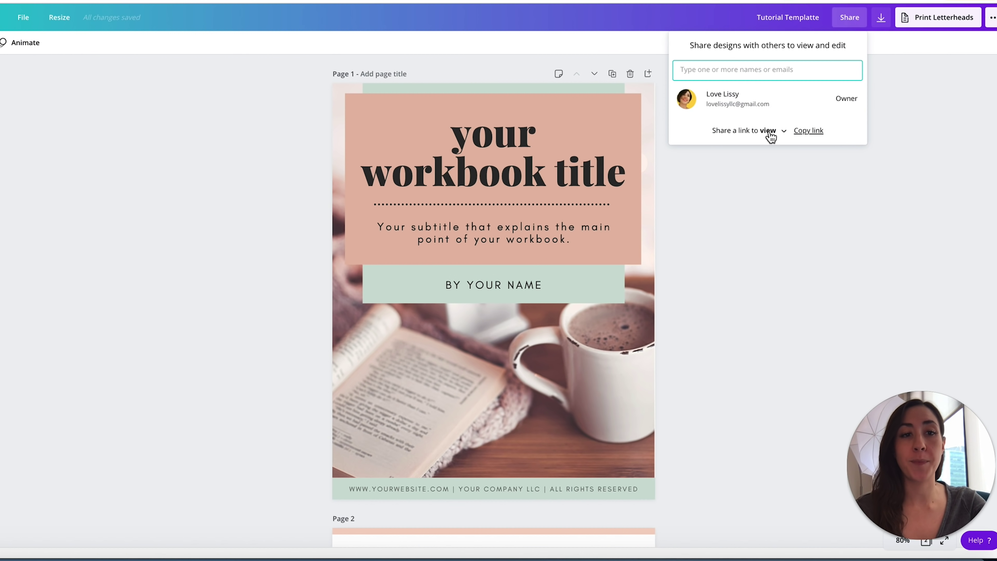
pyautogui.click(784, 133)
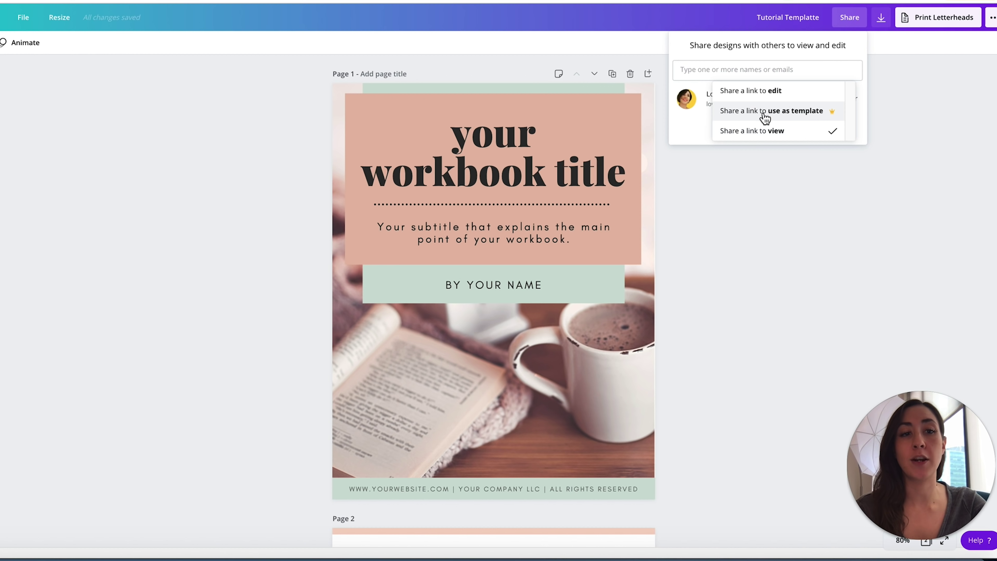
pyautogui.click(835, 114)
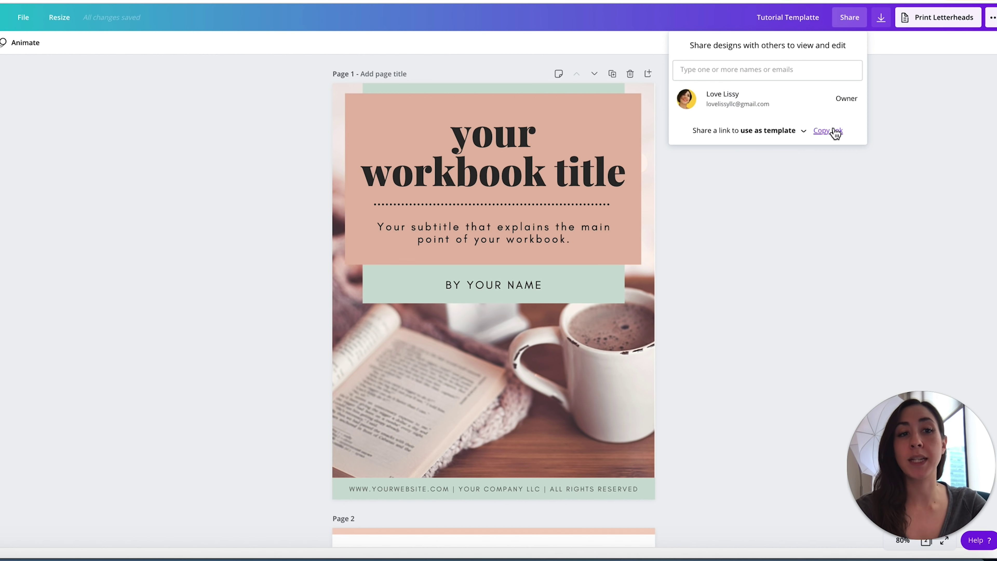
pyautogui.click(832, 131)
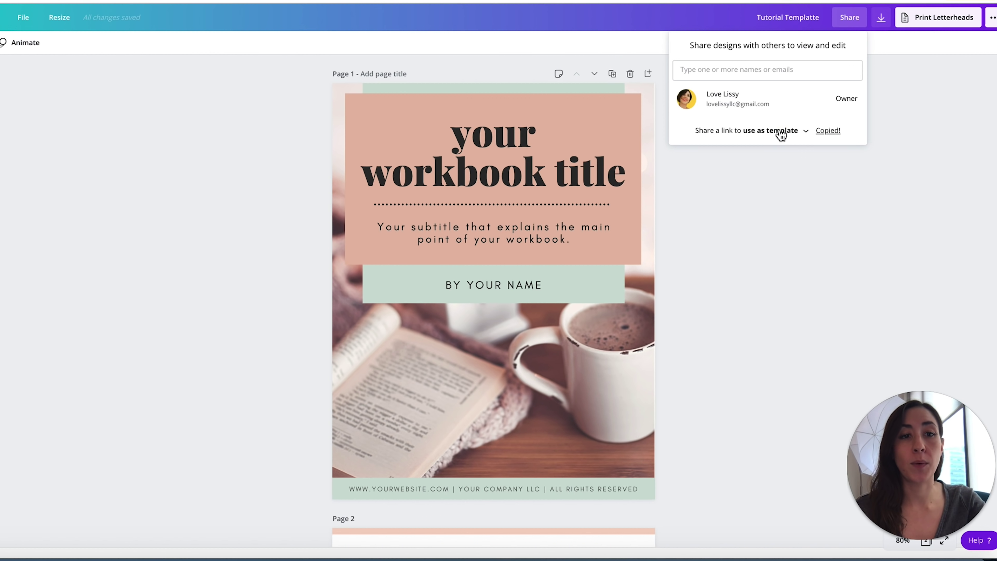
pyautogui.click(781, 133)
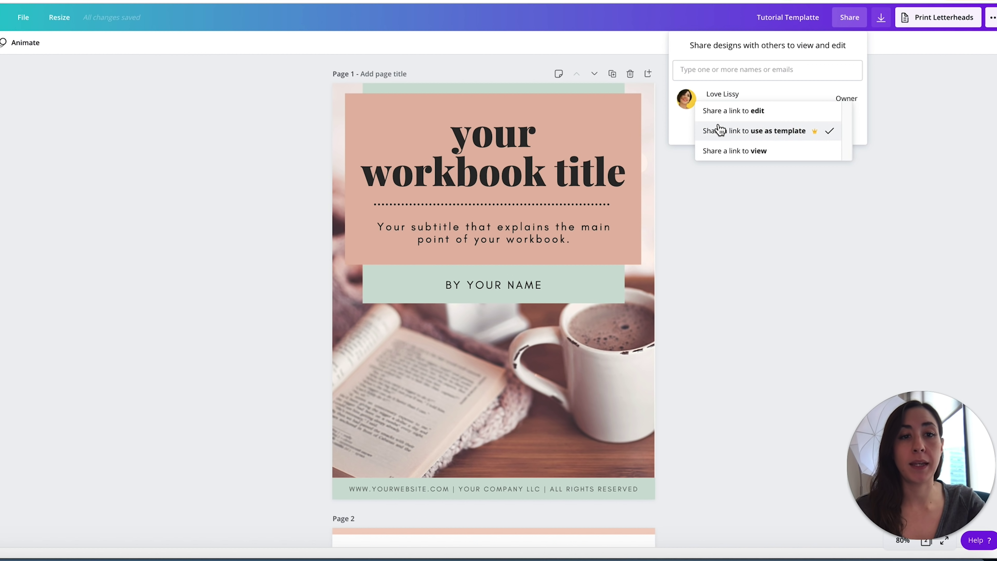
pyautogui.click(751, 113)
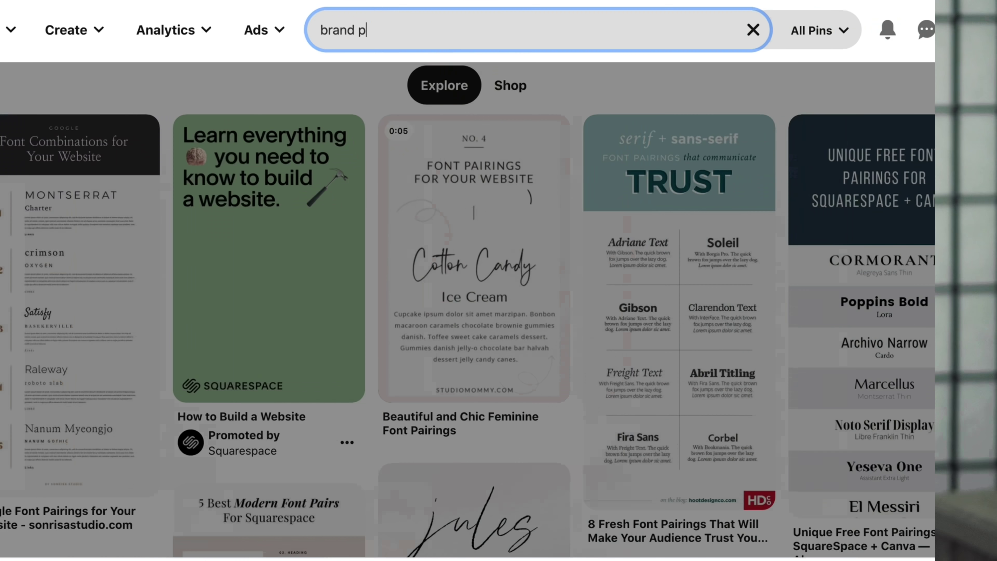
# Search Pinterest for "brand palette" and browse the color palette pins.
pyautogui.write('alette')
pyautogui.press('Return')
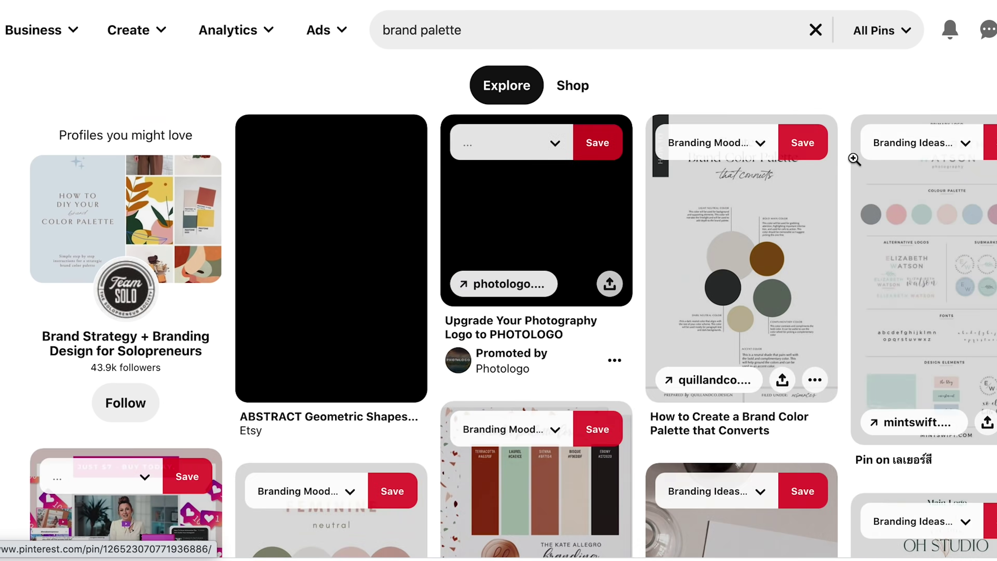
pyautogui.scroll(-10, 854, 159)
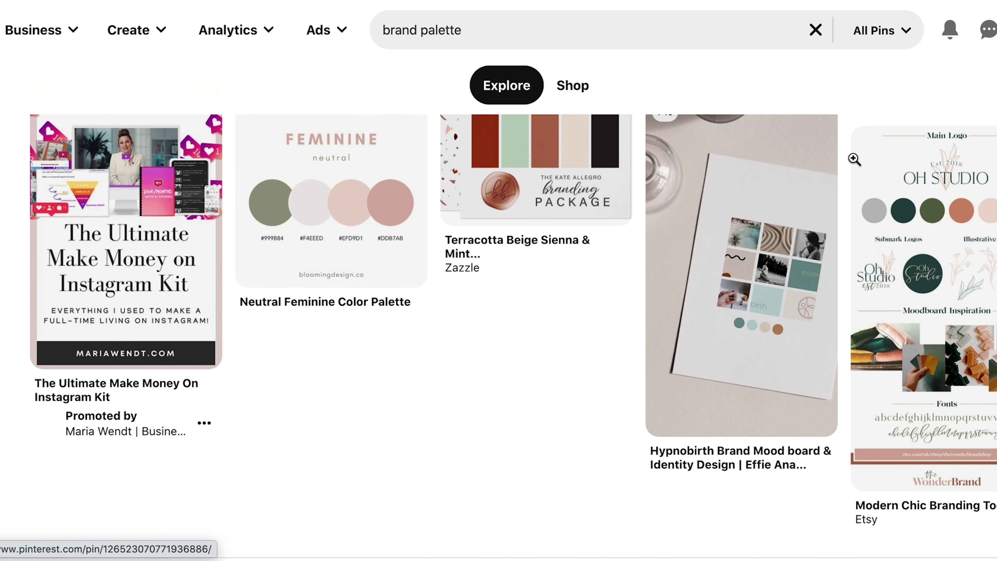
pyautogui.scroll(-9, 854, 159)
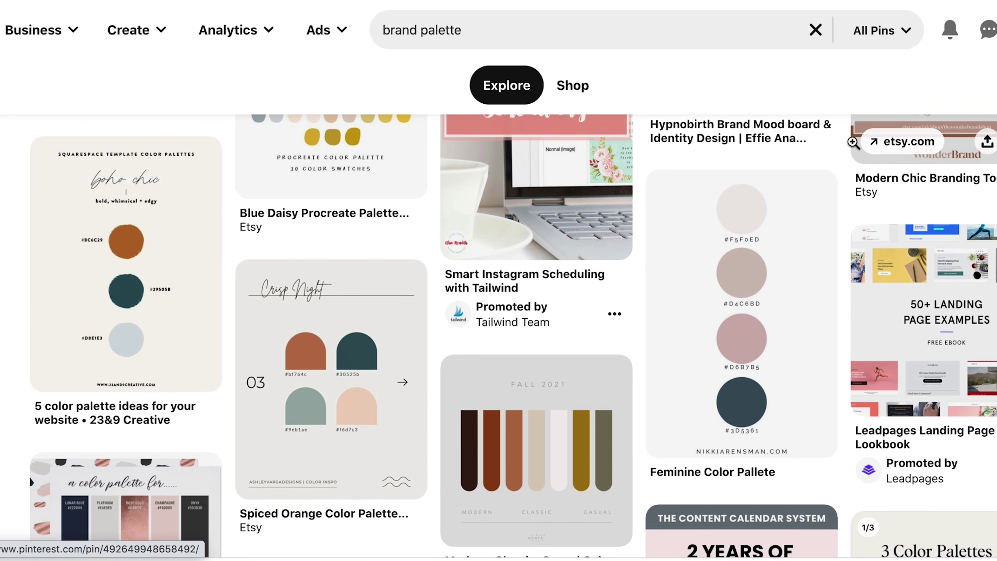
pyautogui.scroll(-7, 853, 143)
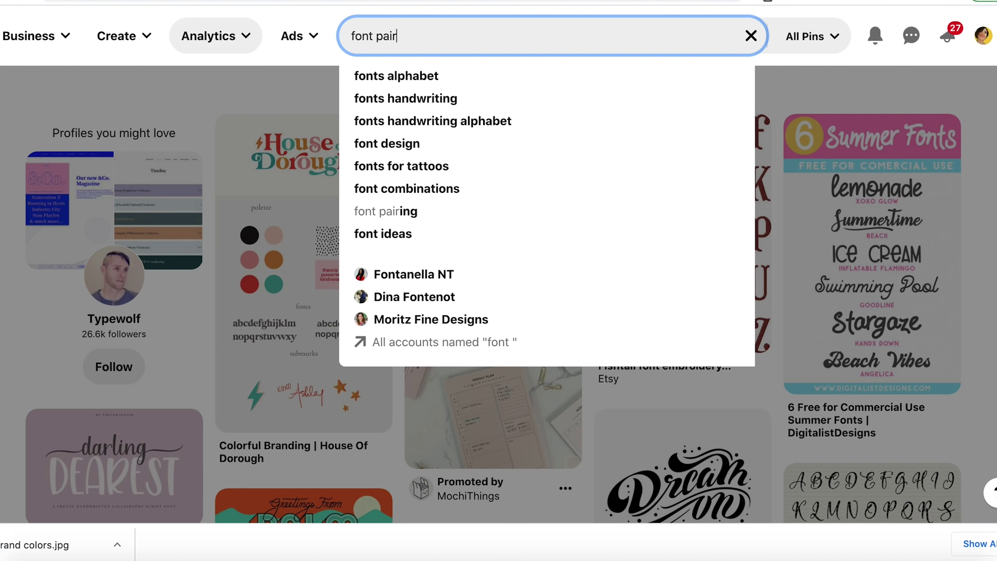
# Search Pinterest for "font pairs" and browse the font pairing pins.
pyautogui.write('s')
pyautogui.press('Return')
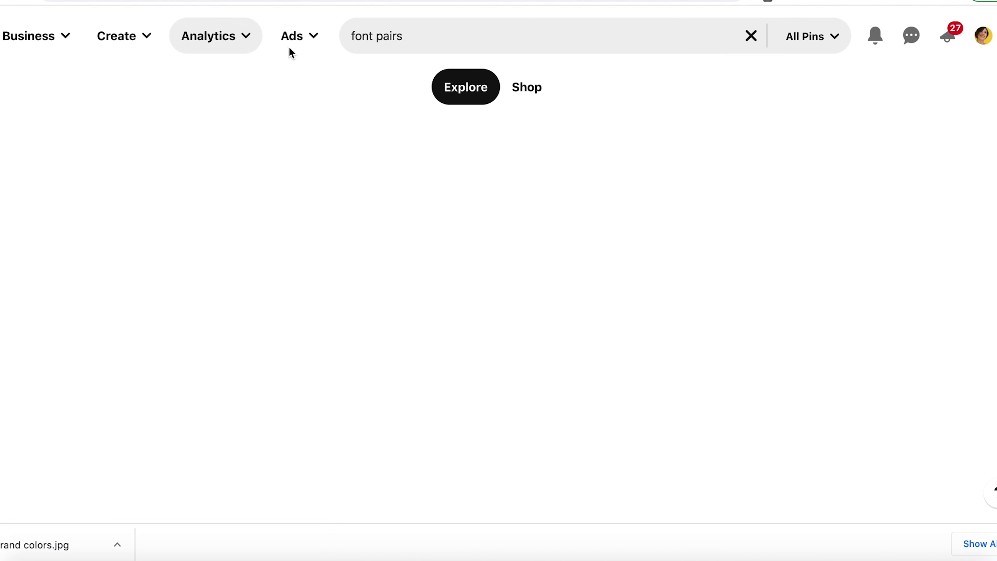
pyautogui.scroll(-6, 740, 230)
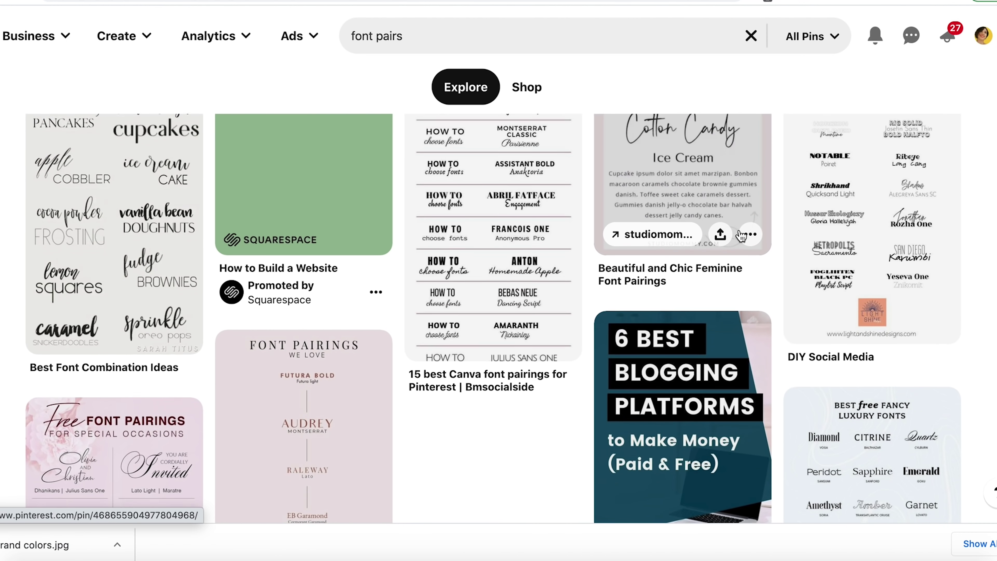
pyautogui.scroll(-6, 740, 223)
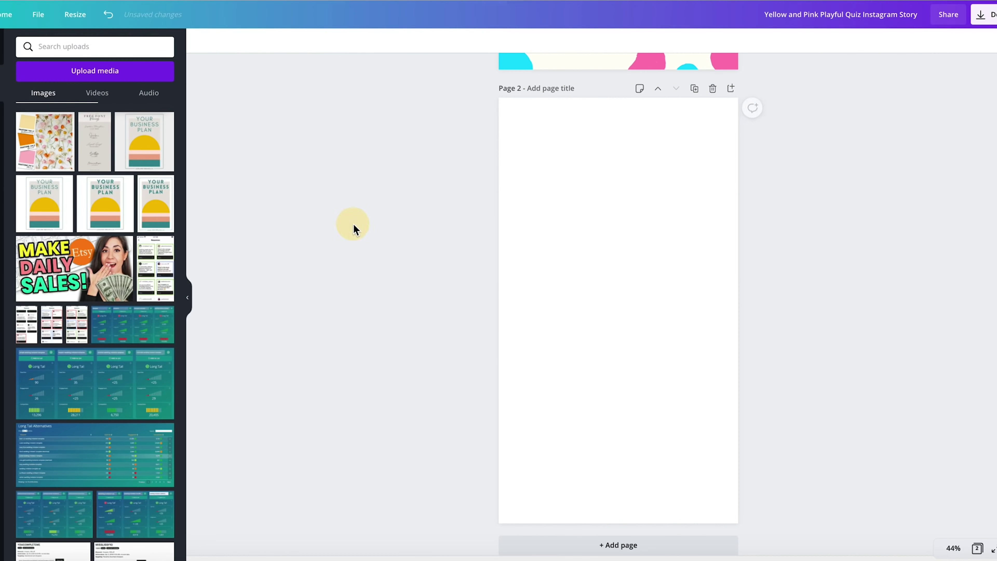
# Place the uploaded floral Pantone palette image on blank page 2 and enlarge it to span the page width.
pyautogui.click(41, 126)
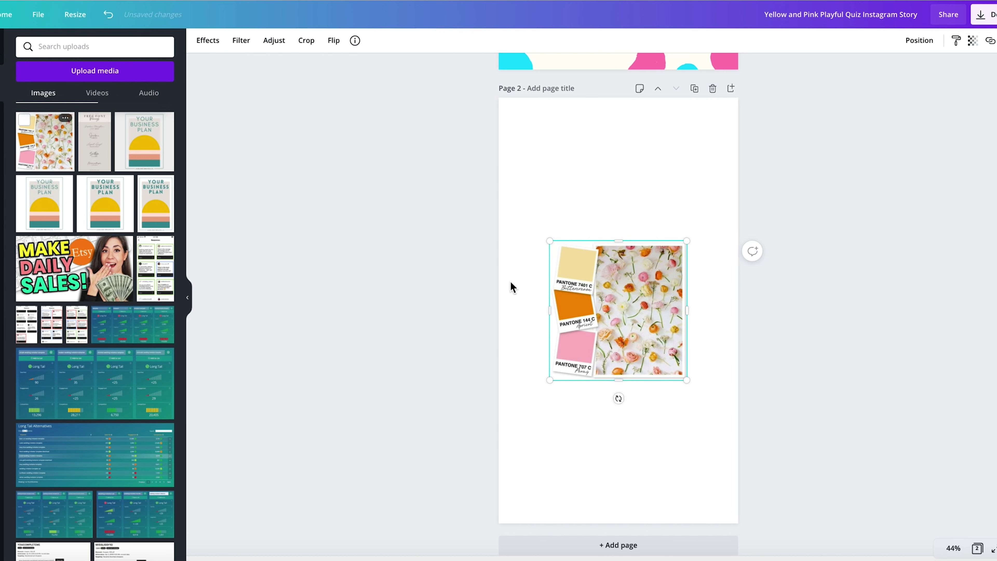
pyautogui.moveTo(549, 241); pyautogui.dragTo(483, 200)
pyautogui.moveTo(687, 380); pyautogui.dragTo(736, 456)
pyautogui.click(666, 505)
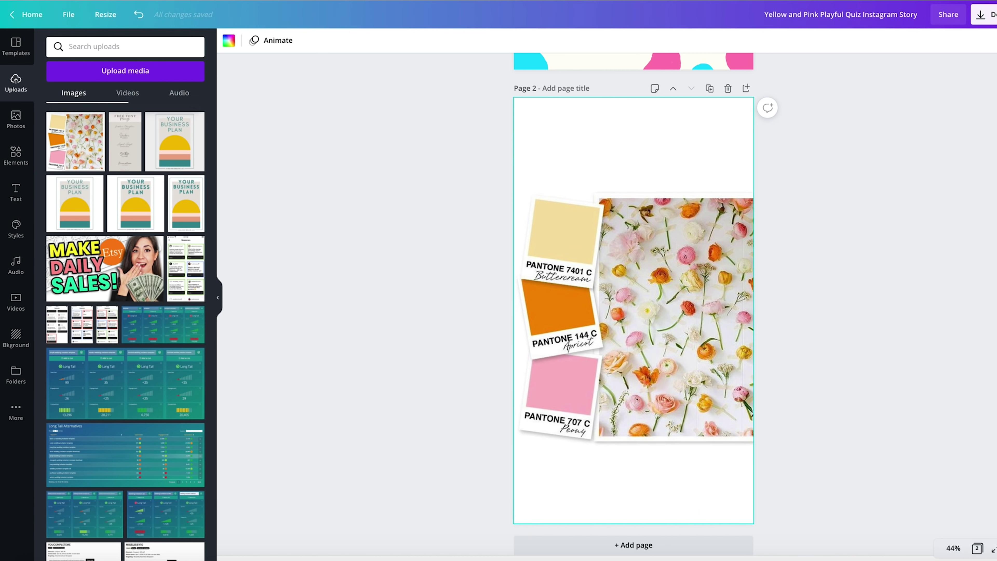
# Add a square above the palette image and fill it with the pink from the photo colors.
pyautogui.click(17, 155)
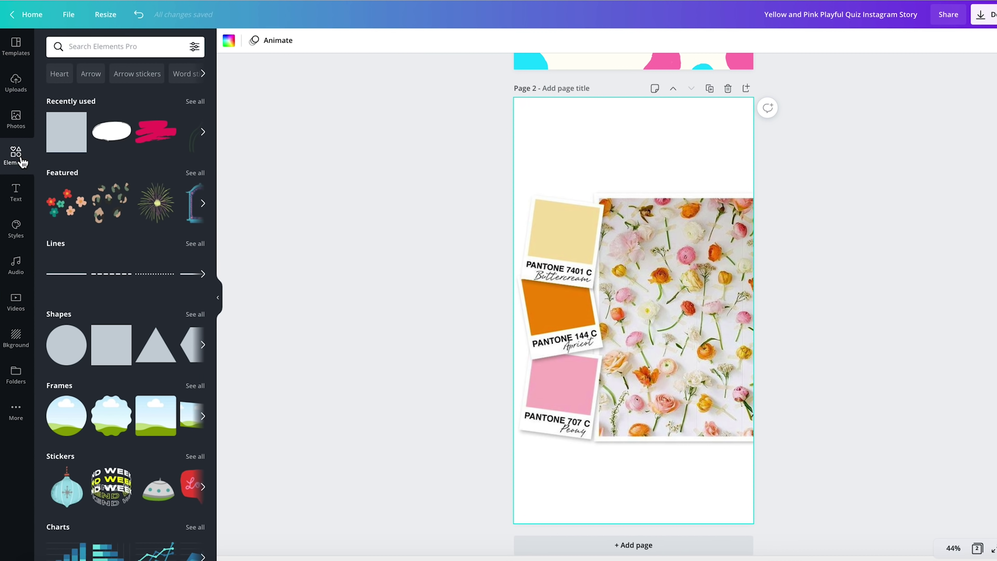
pyautogui.click(67, 125)
pyautogui.moveTo(628, 288); pyautogui.dragTo(652, 131)
pyautogui.click(229, 41)
pyautogui.scroll(-1, 159, 322)
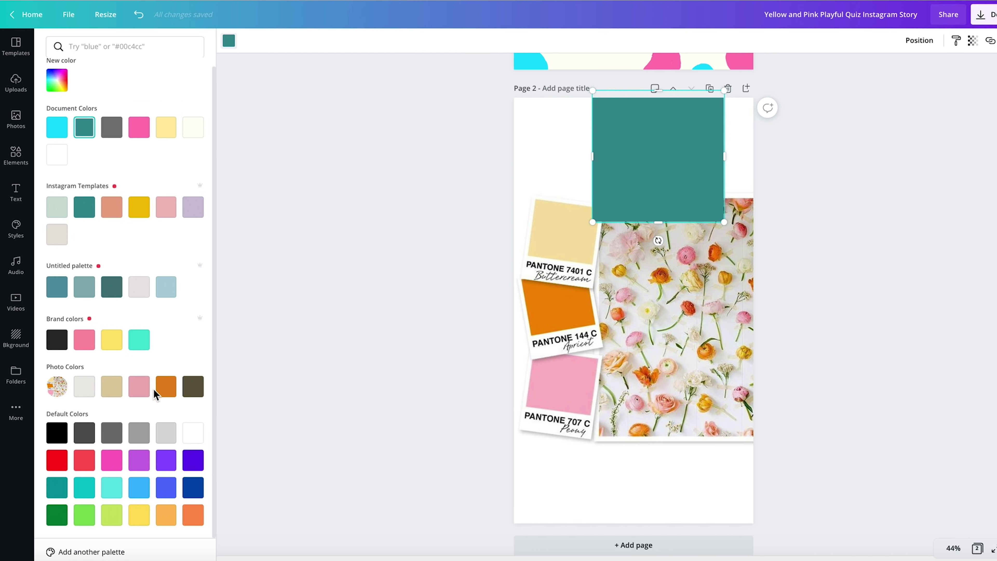
pyautogui.click(140, 387)
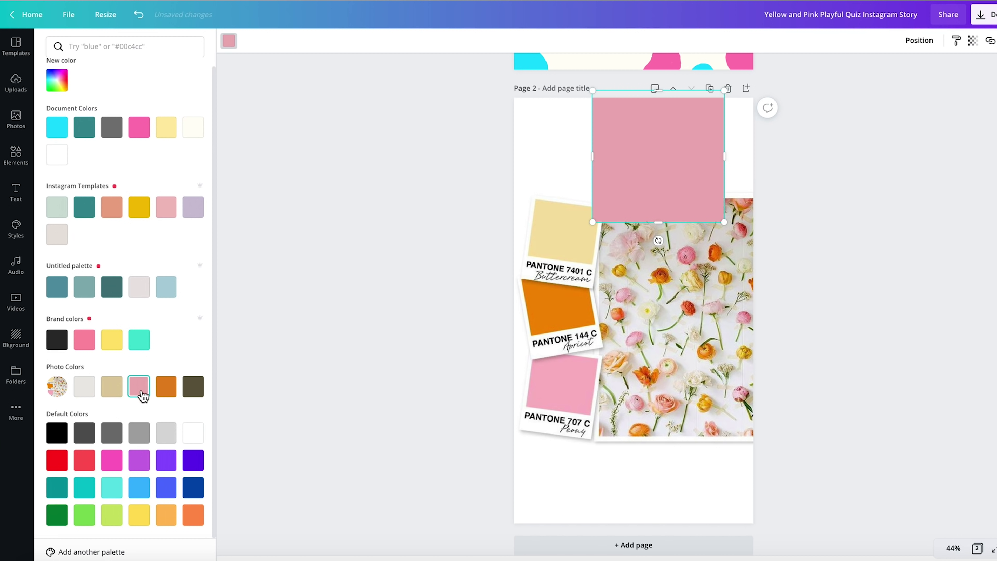
# Copy the custom color codes into the Brand colors note in Notes, entering #FAE7B9 for Yellow.
pyautogui.click(57, 83)
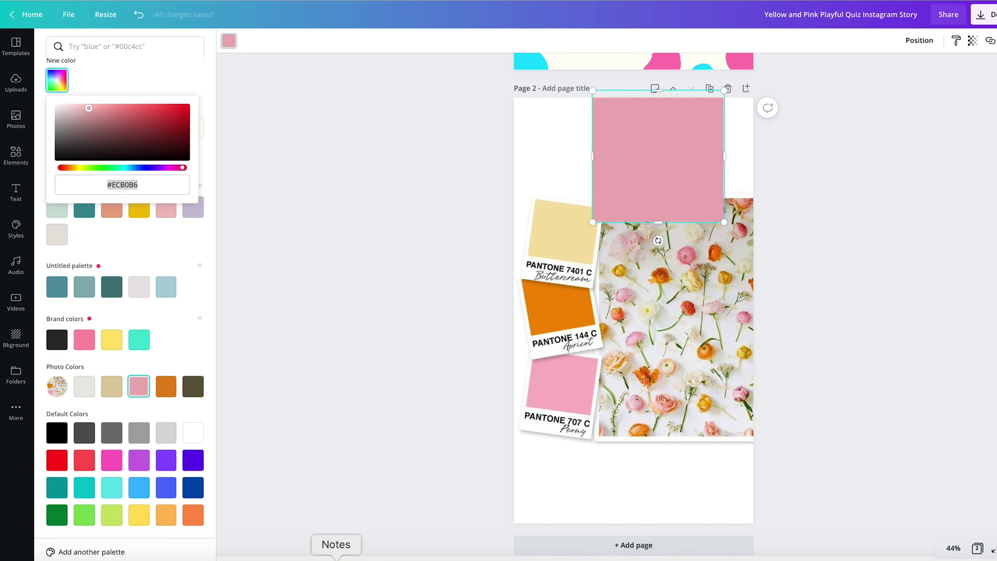
pyautogui.click(345, 558)
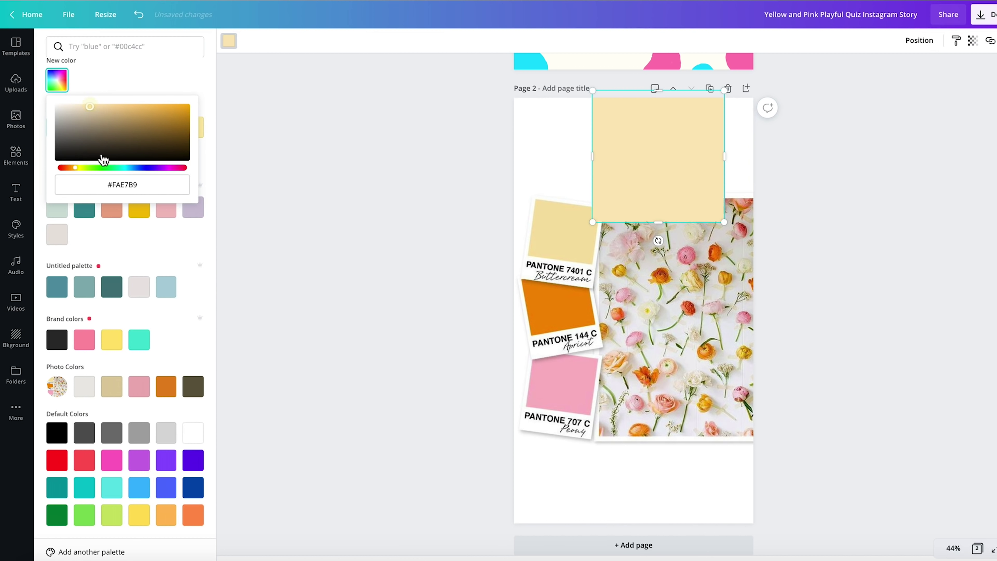
pyautogui.click(126, 184)
pyautogui.press('super+Tab')
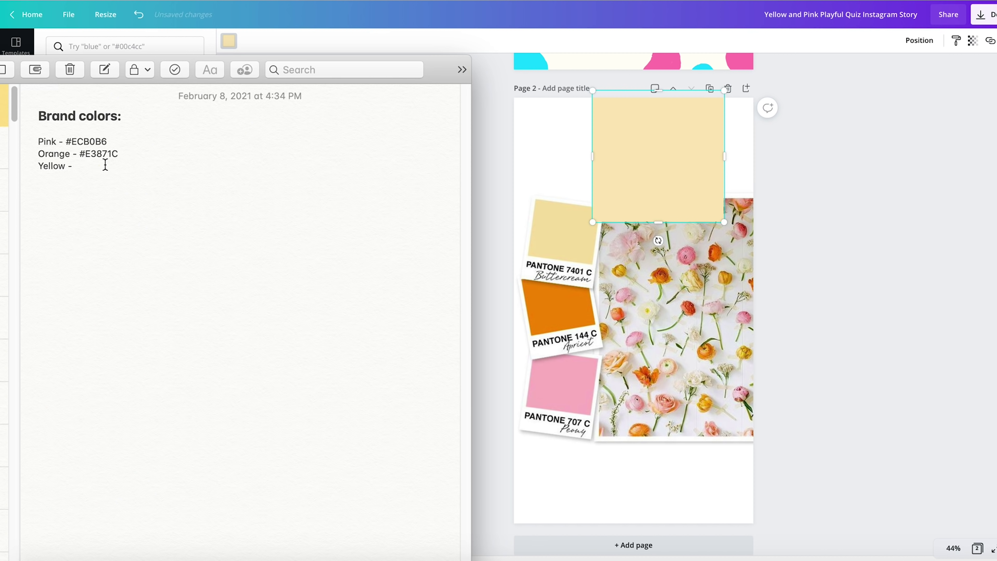
pyautogui.click(107, 171)
pyautogui.write('#FAE7B9')
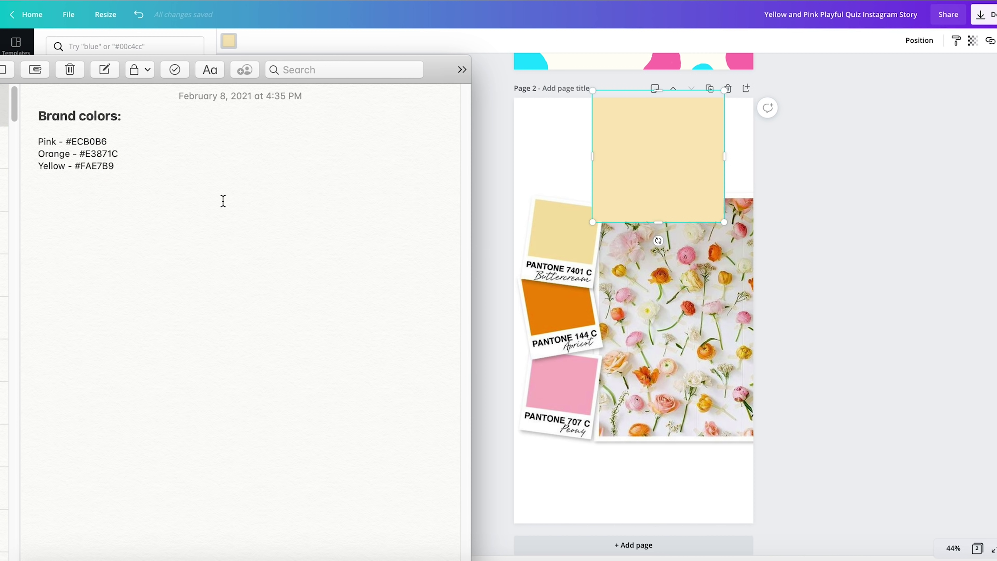
# Open Canva's Brand Kit and create a new blank color palette below the existing brand colors.
pyautogui.click(52, 138)
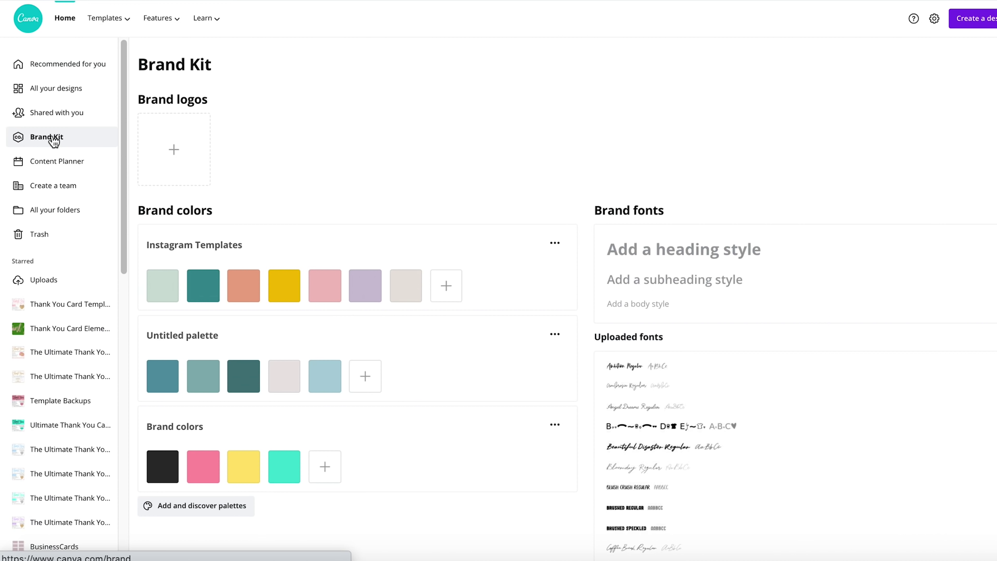
pyautogui.scroll(-2, 206, 425)
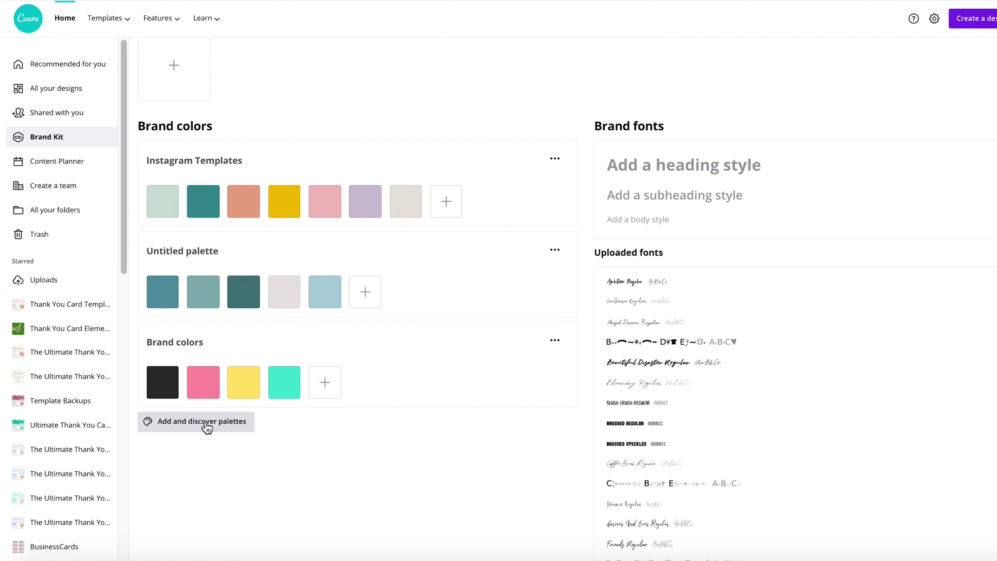
pyautogui.click(207, 426)
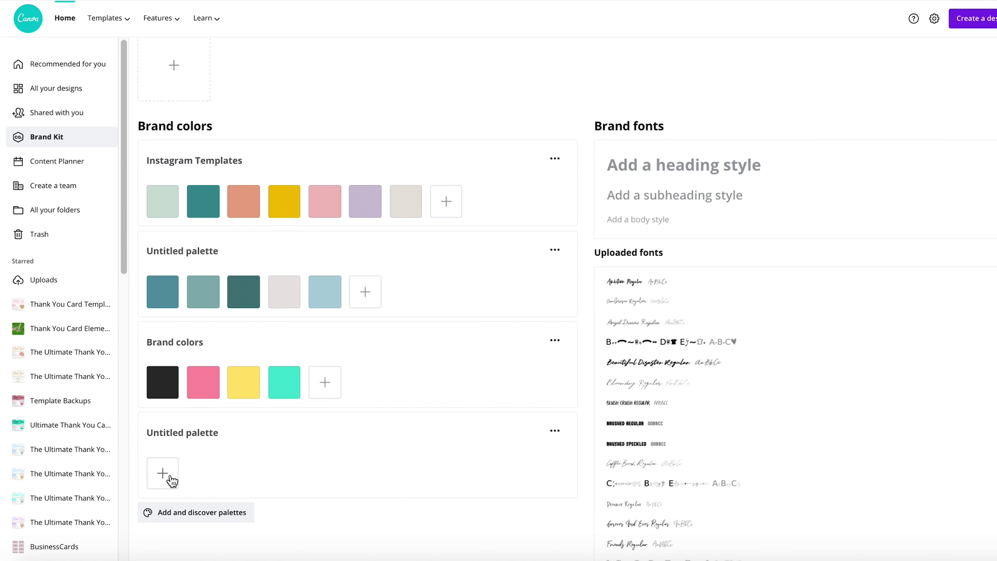
# Add the orange #E3871C and the noted pink #ECB0B6 to the new brand palette, fine-tuning their shades.
pyautogui.moveTo(117, 153); pyautogui.dragTo(87, 152)
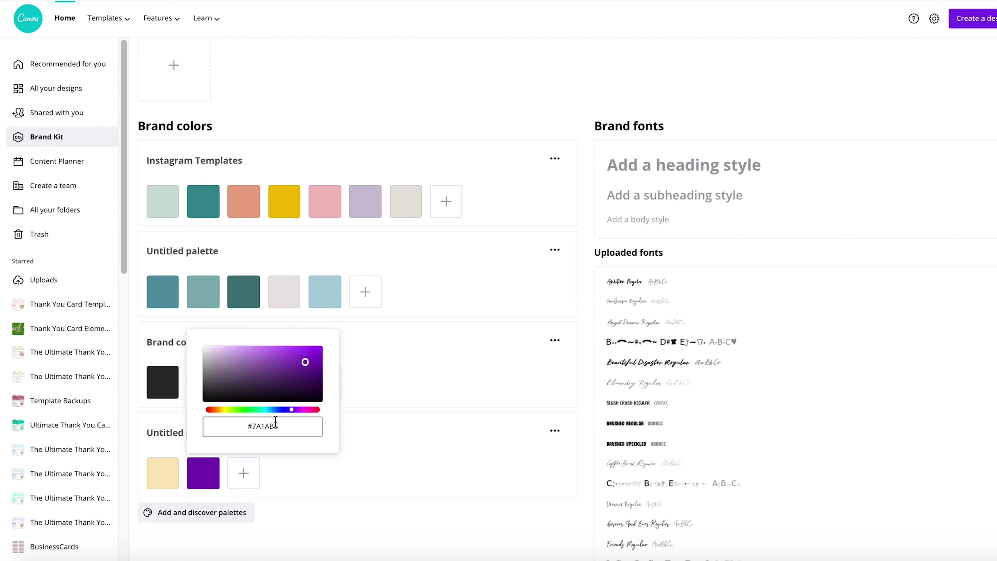
pyautogui.write('#E3871C')
pyautogui.click(305, 348)
pyautogui.click(243, 473)
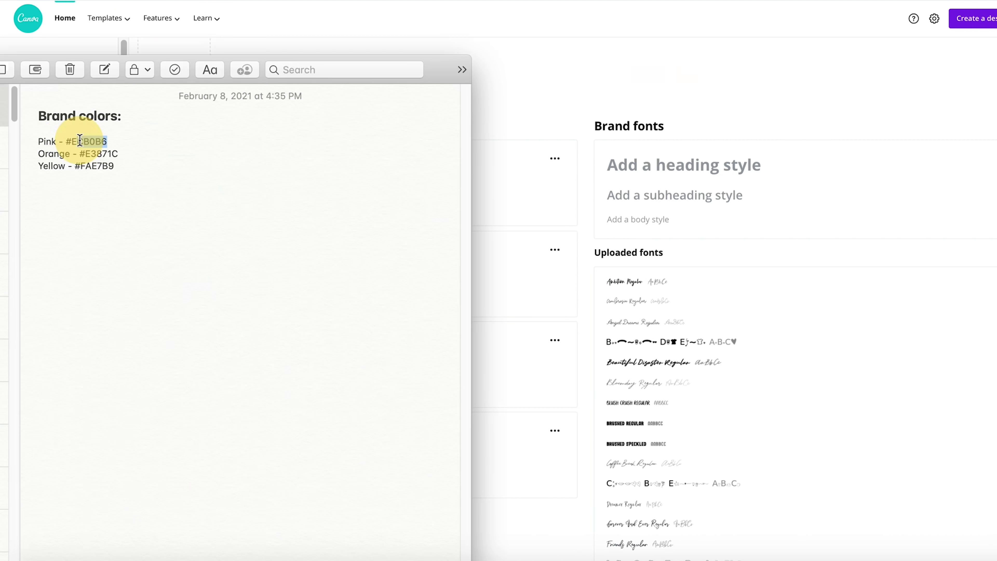
pyautogui.write('#FAACB4')
pyautogui.click(281, 347)
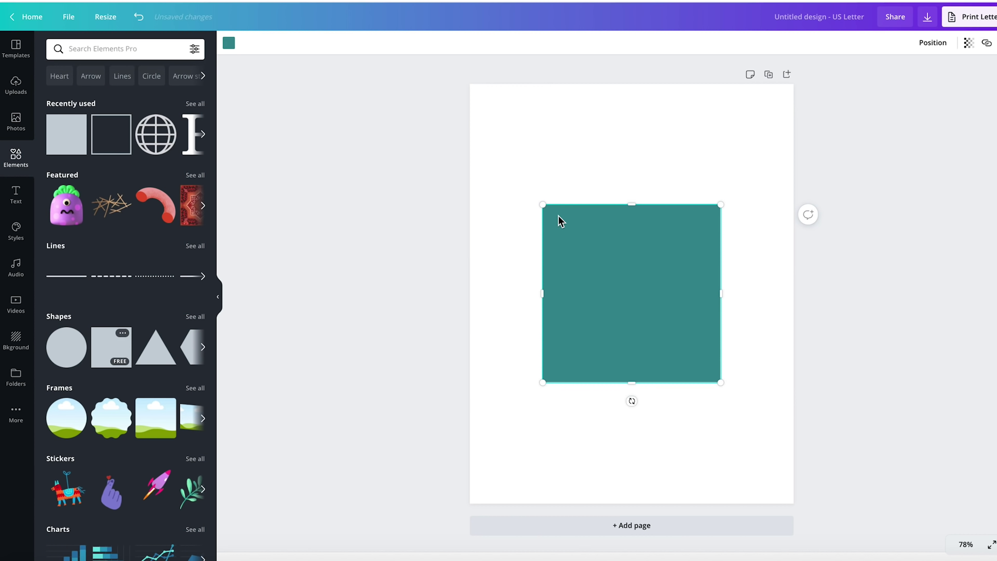
# Try the Tutorial Pallete's pink and orange on the US Letter design's square, and finish with its yellow.
pyautogui.click(229, 42)
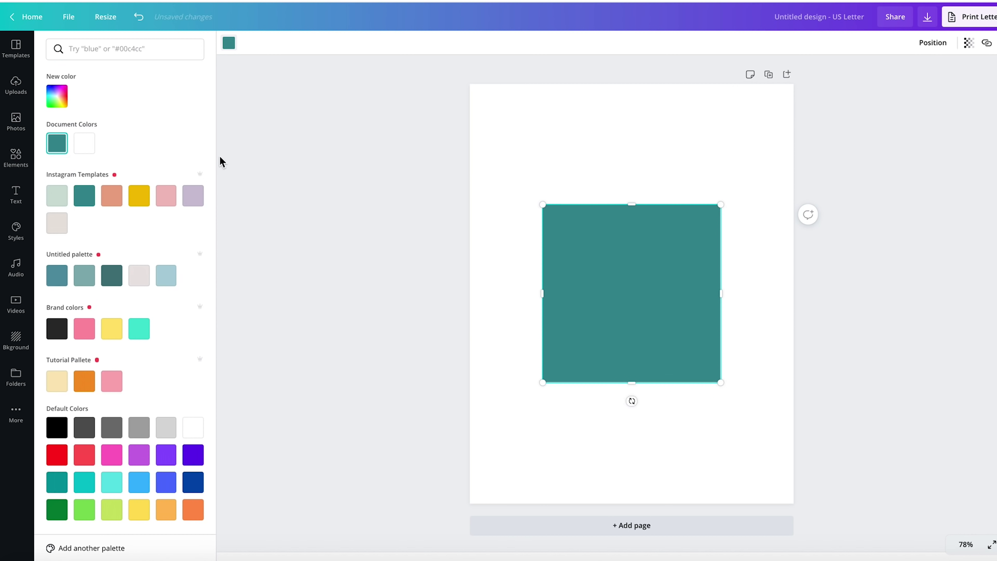
pyautogui.click(106, 382)
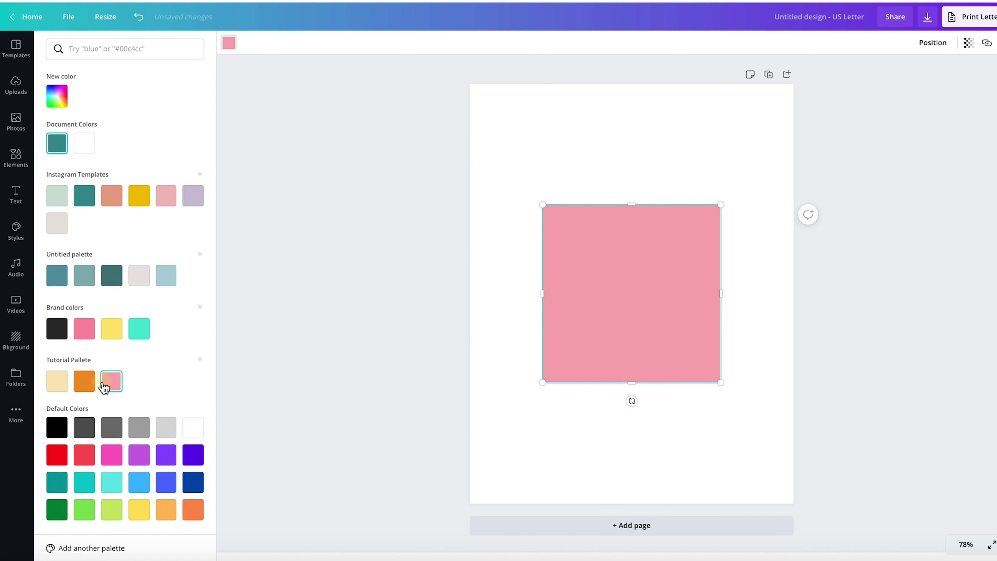
pyautogui.click(84, 381)
pyautogui.click(65, 381)
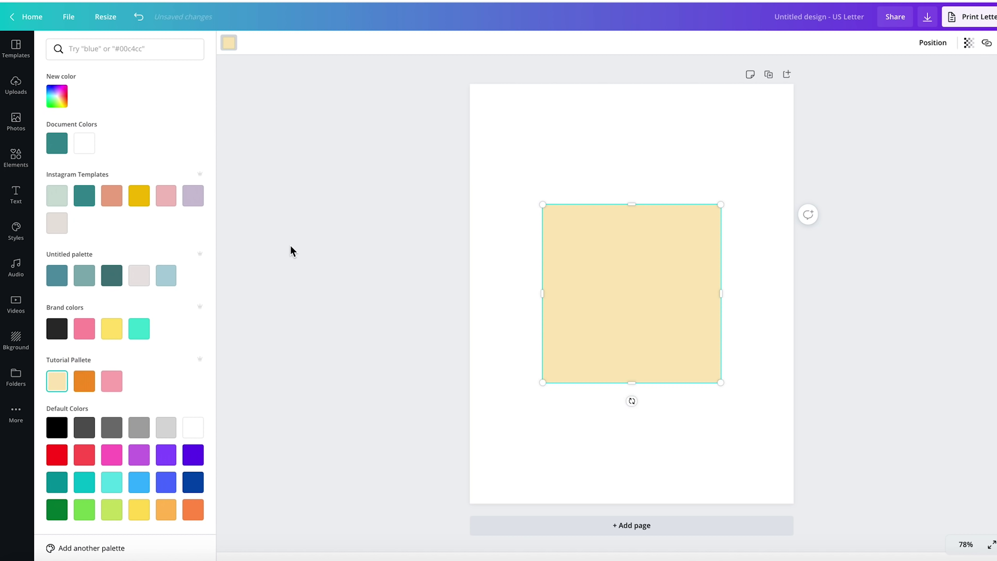
pyautogui.click(301, 240)
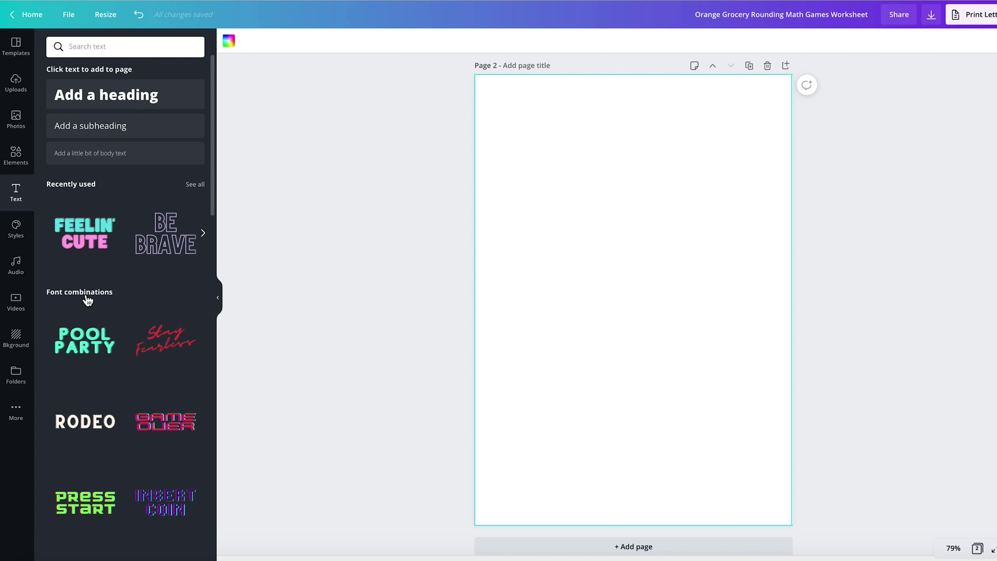
# Browse the ready-made font combinations for pairs that could suit the template.
pyautogui.scroll(-10, 100, 377)
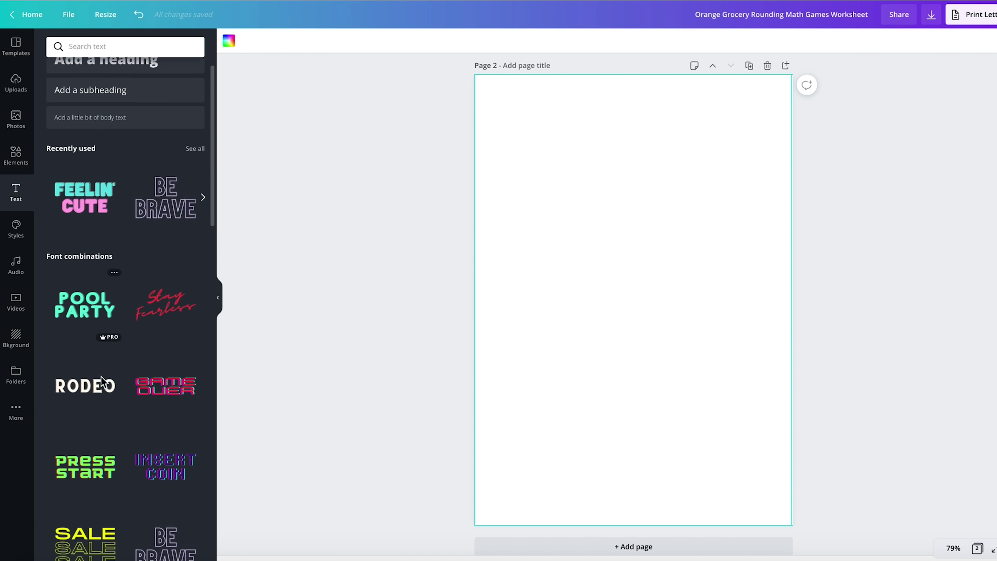
pyautogui.scroll(-3, 100, 379)
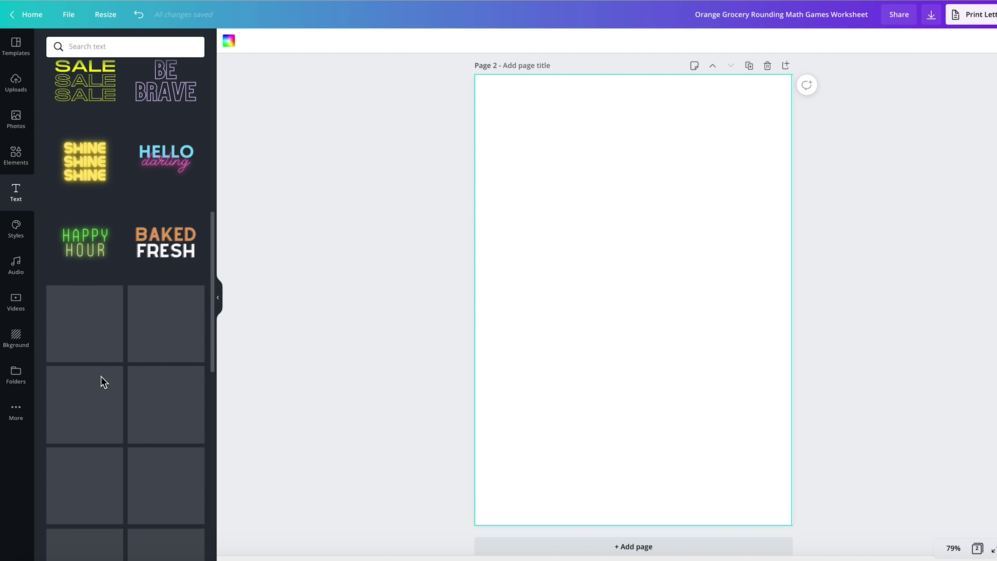
pyautogui.scroll(-8, 103, 383)
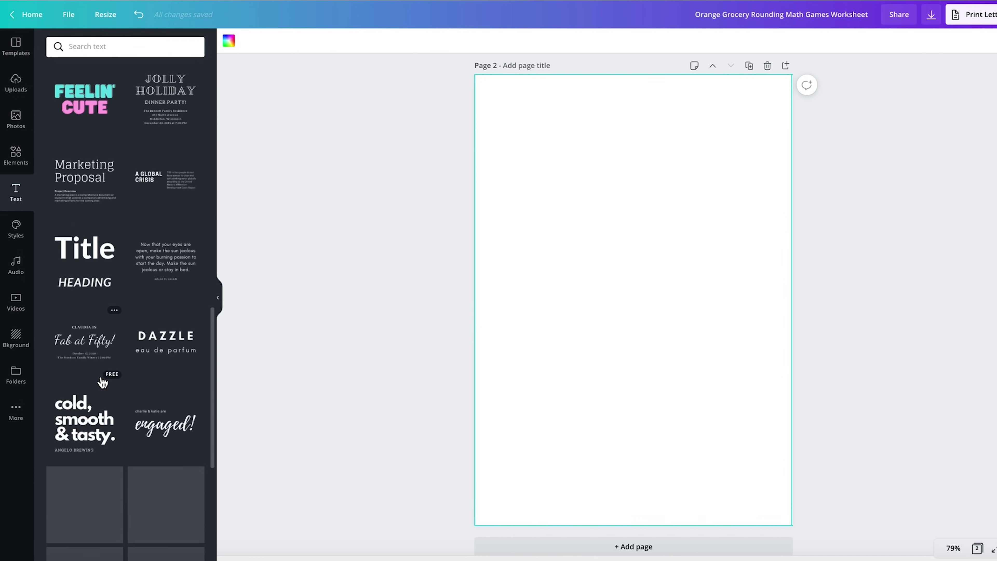
pyautogui.scroll(-8, 102, 383)
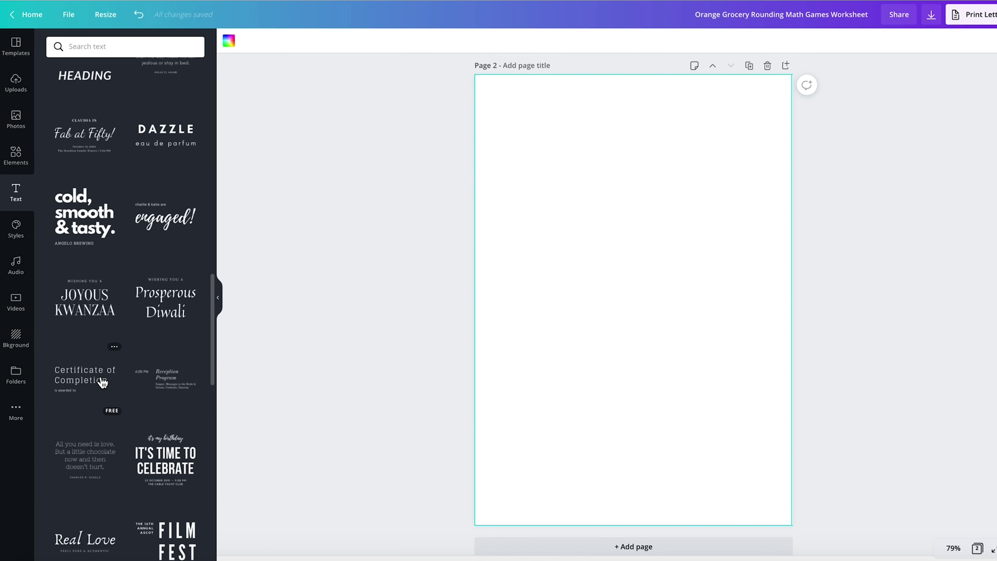
pyautogui.scroll(-5, 103, 383)
pyautogui.scroll(-4, 102, 382)
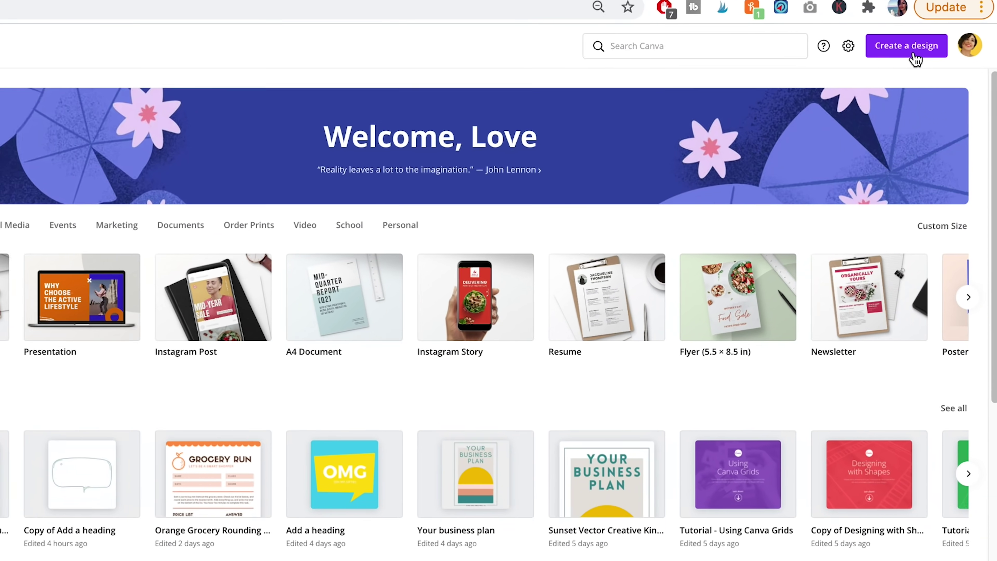
# Create a blank 8.5 × 11 in Letter design and arrange its window beside the SSS Workbook template's window.
pyautogui.click(918, 75)
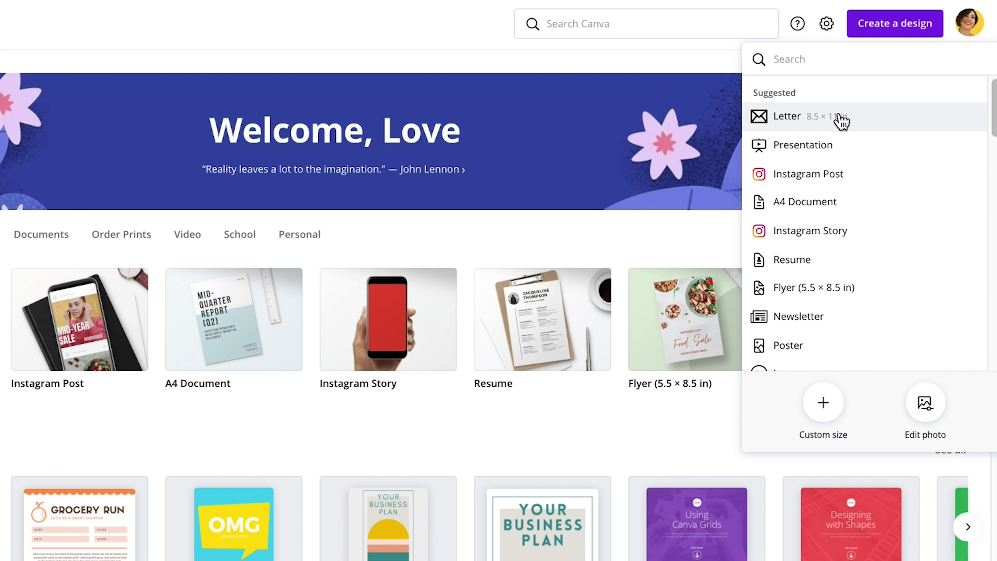
pyautogui.click(841, 118)
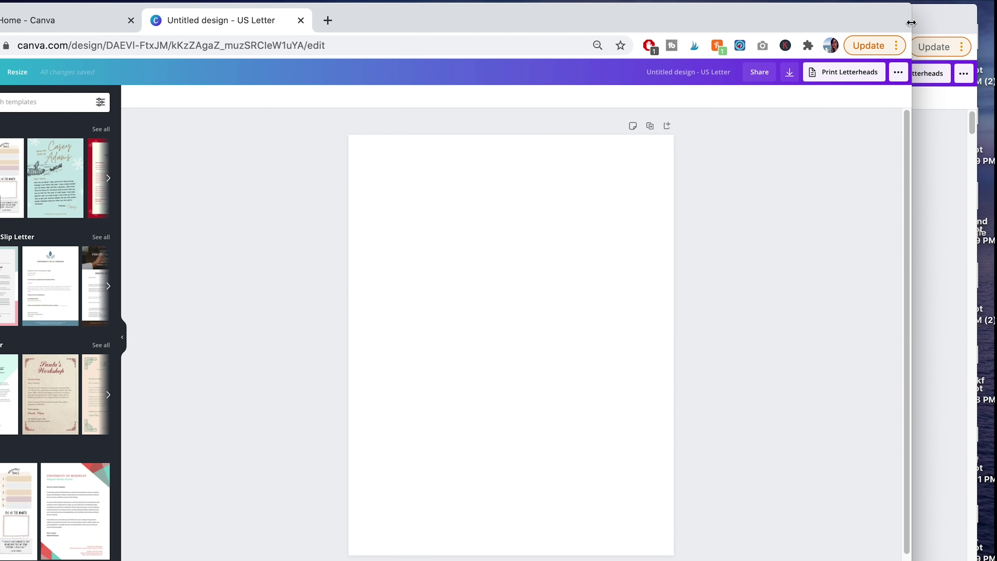
pyautogui.moveTo(910, 23); pyautogui.dragTo(564, 23)
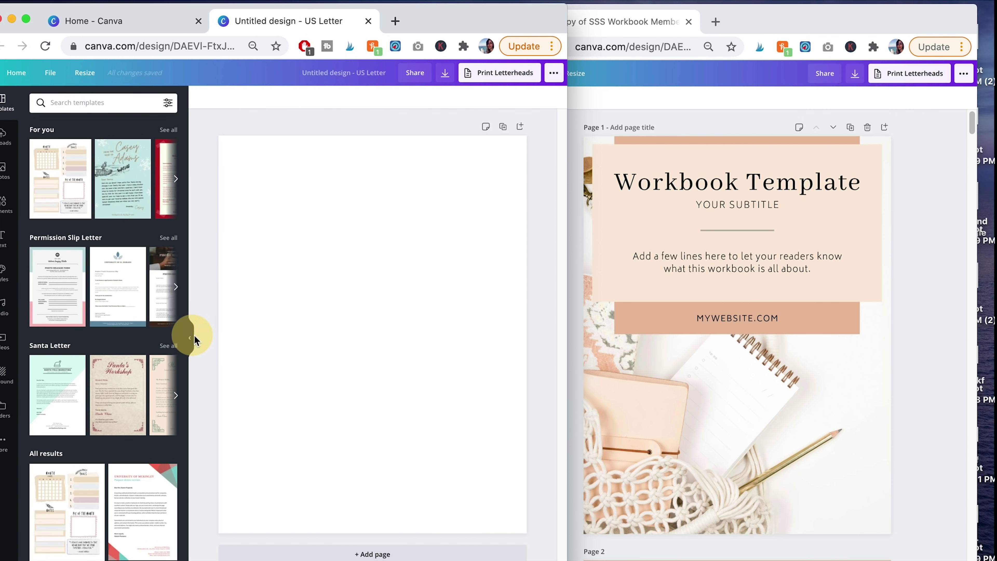
pyautogui.click(190, 337)
pyautogui.moveTo(534, 15)
pyautogui.mouseDown()
pyautogui.moveTo(556, 11)
pyautogui.moveTo(543, 14)
pyautogui.mouseUp()
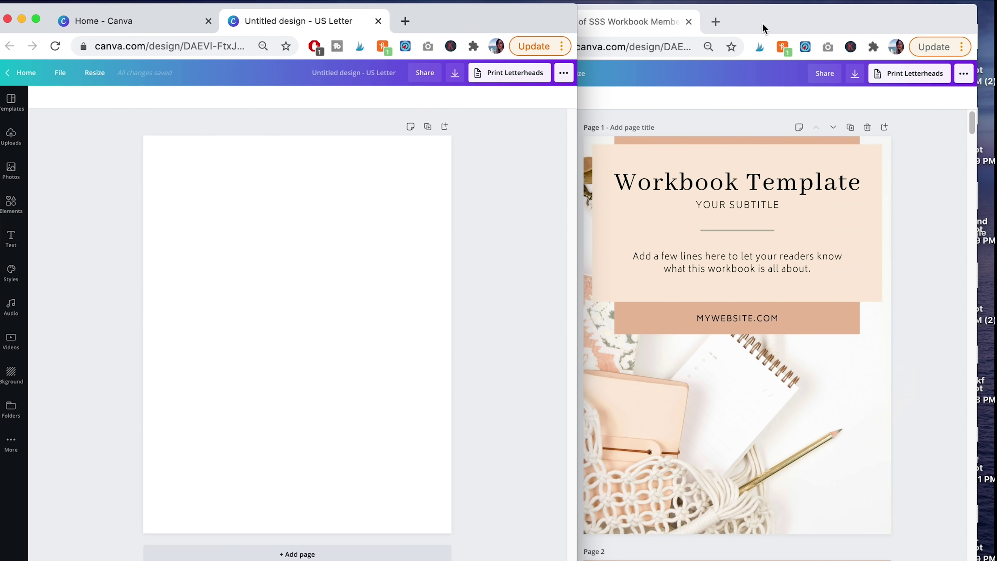
pyautogui.moveTo(763, 27); pyautogui.dragTo(810, 18)
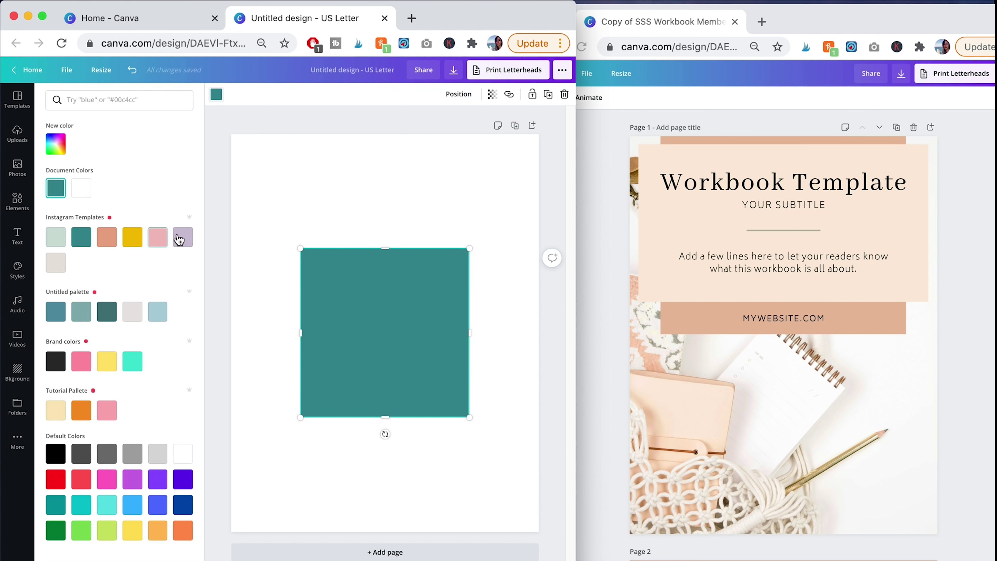
# Add the recently used "Will you be my valentine?" font combination and place it above the teal square.
pyautogui.press('Escape')
pyautogui.click(17, 236)
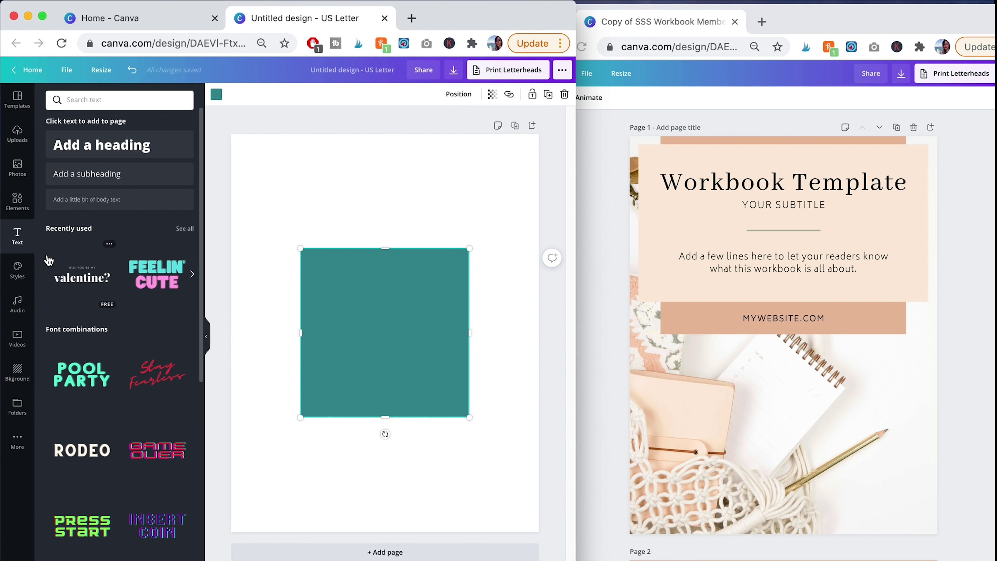
pyautogui.scroll(-10, 81, 291)
pyautogui.scroll(10, 80, 291)
pyautogui.click(81, 281)
pyautogui.click(371, 290)
pyautogui.moveTo(378, 341); pyautogui.dragTo(389, 161)
pyautogui.click(303, 477)
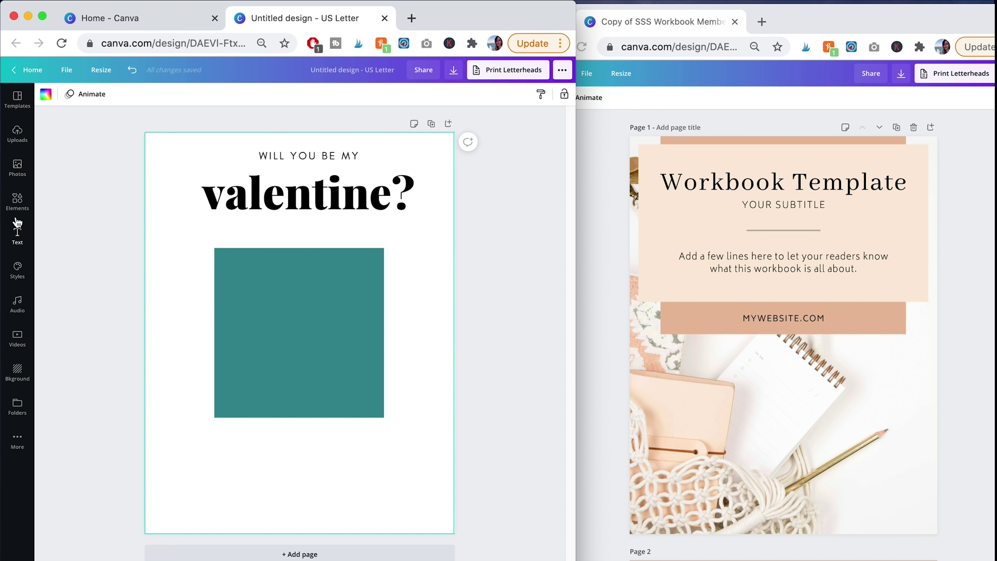
# Set the recently used photo of a book and coffee mug as the page background and reposition its crop.
pyautogui.click(18, 167)
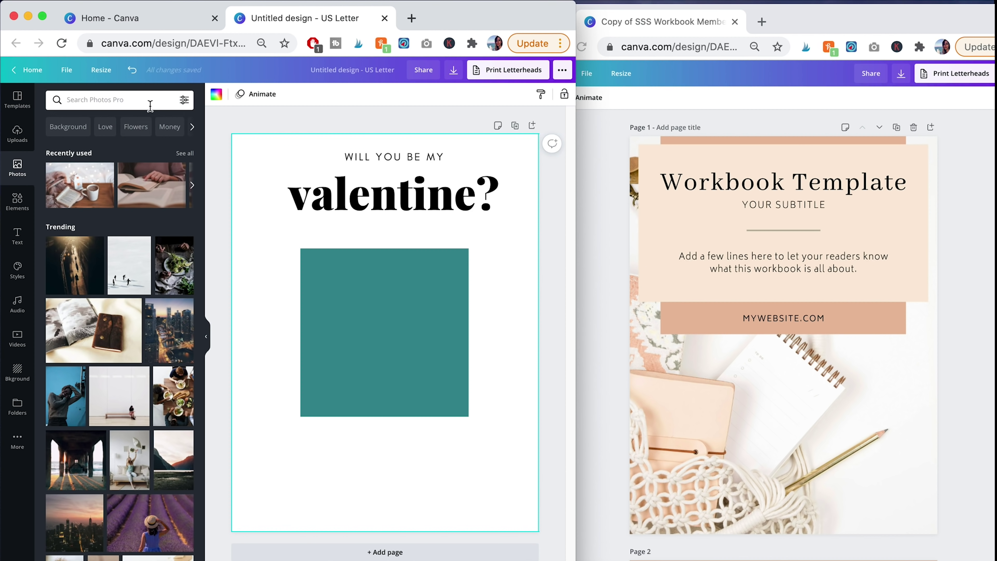
pyautogui.click(129, 102)
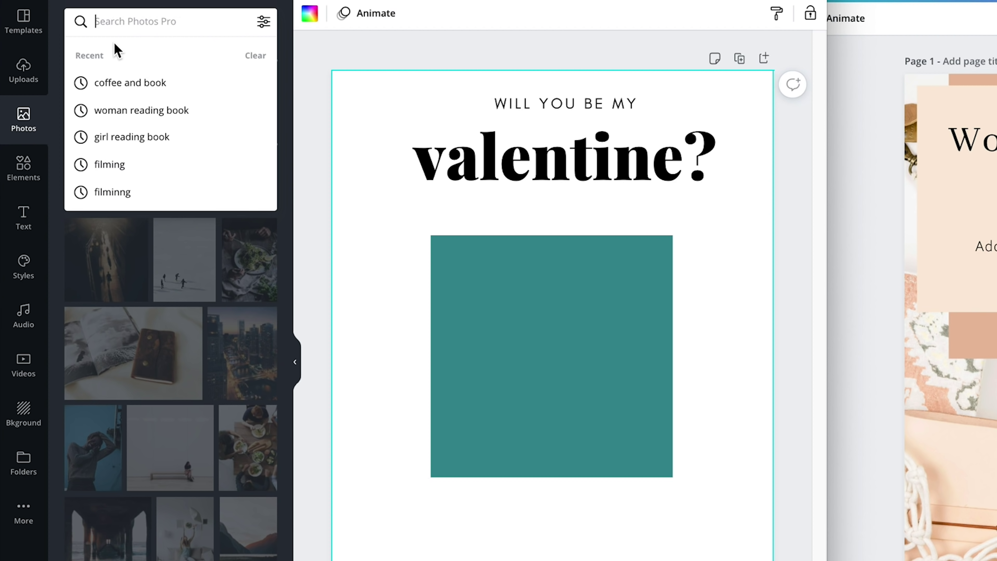
pyautogui.click(329, 84)
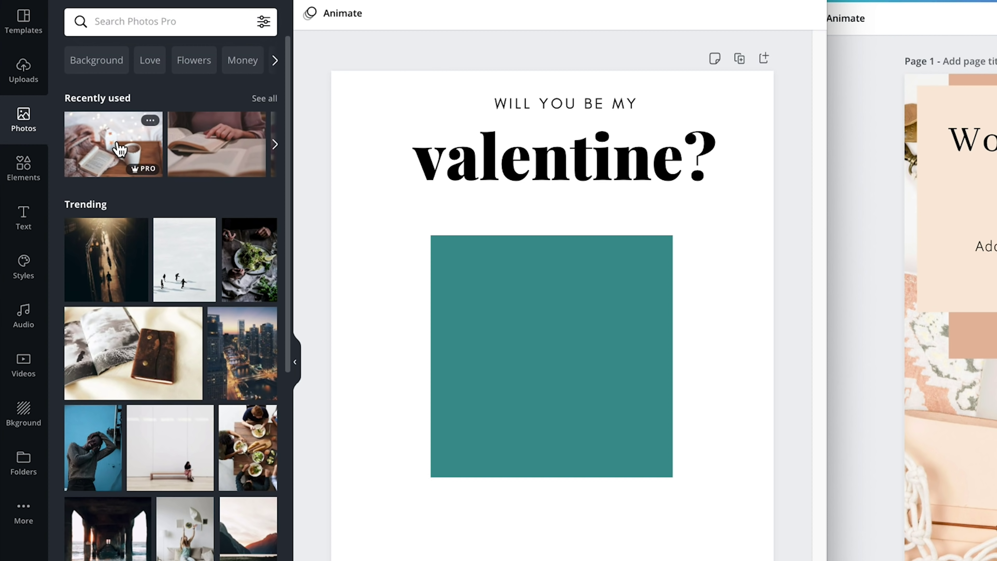
pyautogui.moveTo(120, 149); pyautogui.dragTo(352, 151)
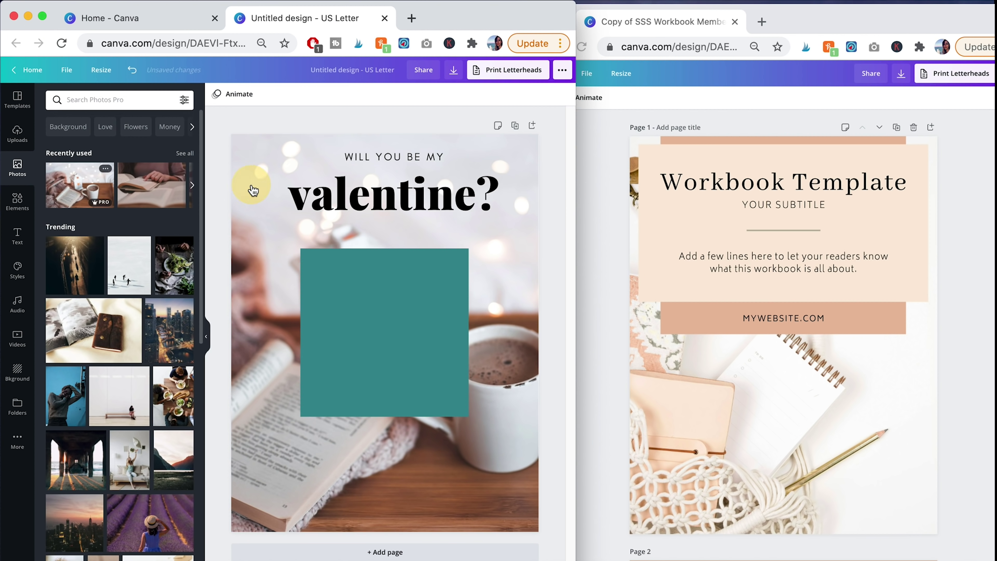
pyautogui.doubleClick(353, 153)
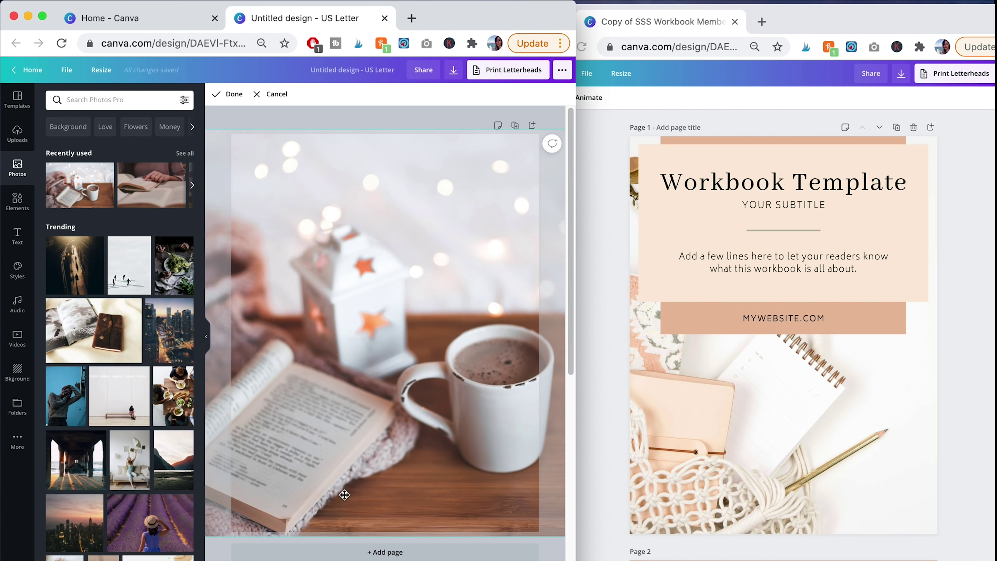
pyautogui.moveTo(479, 474); pyautogui.dragTo(418, 434)
# Widen the teal square at the page's upper edge into a rectangle and center it horizontally on the page.
pyautogui.click(424, 218)
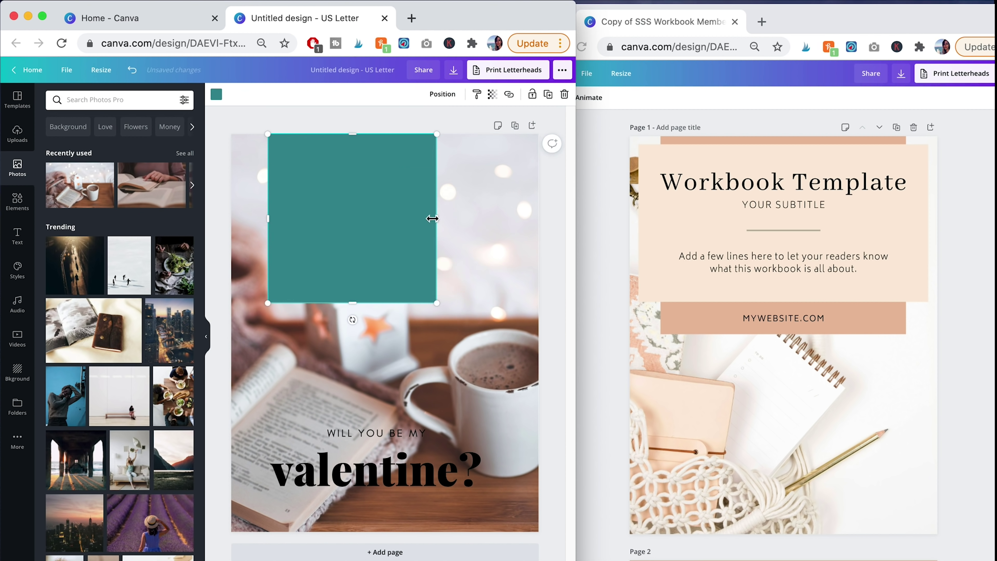
pyautogui.moveTo(432, 219); pyautogui.dragTo(509, 216)
pyautogui.click(437, 98)
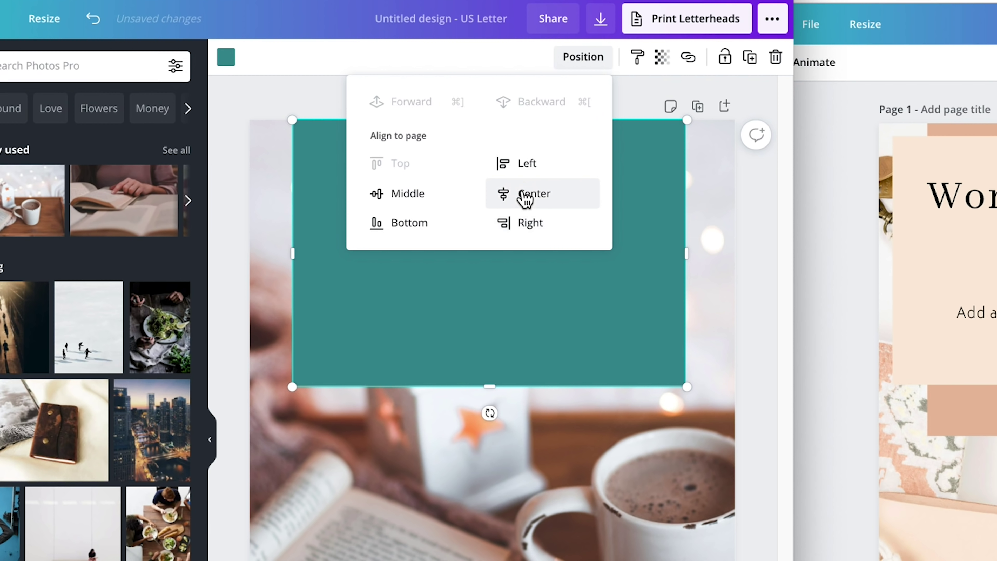
pyautogui.click(404, 181)
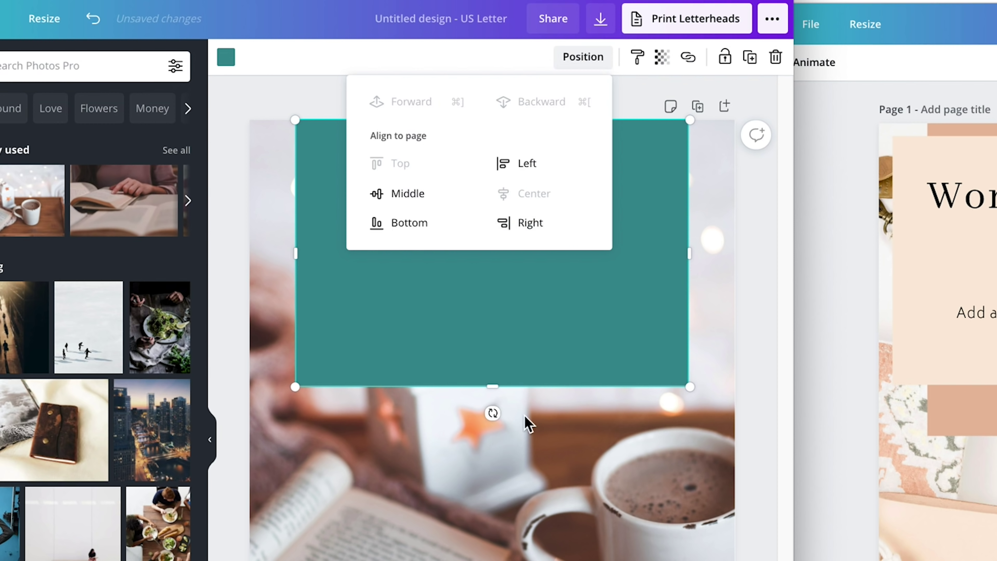
pyautogui.click(538, 448)
# Recolor the teal rectangle with the salmon orange from the Instagram Templates palette.
pyautogui.click(529, 267)
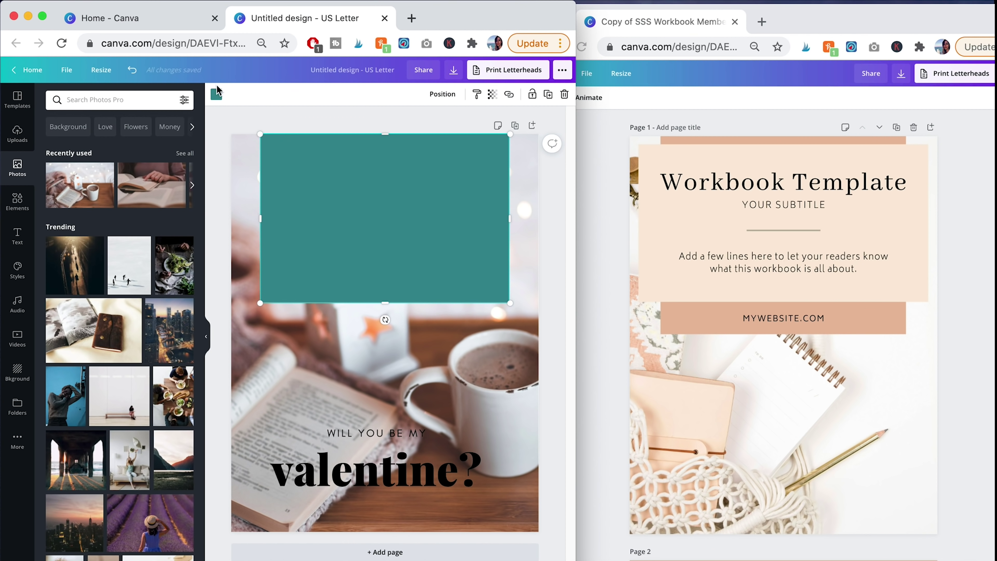
pyautogui.click(216, 93)
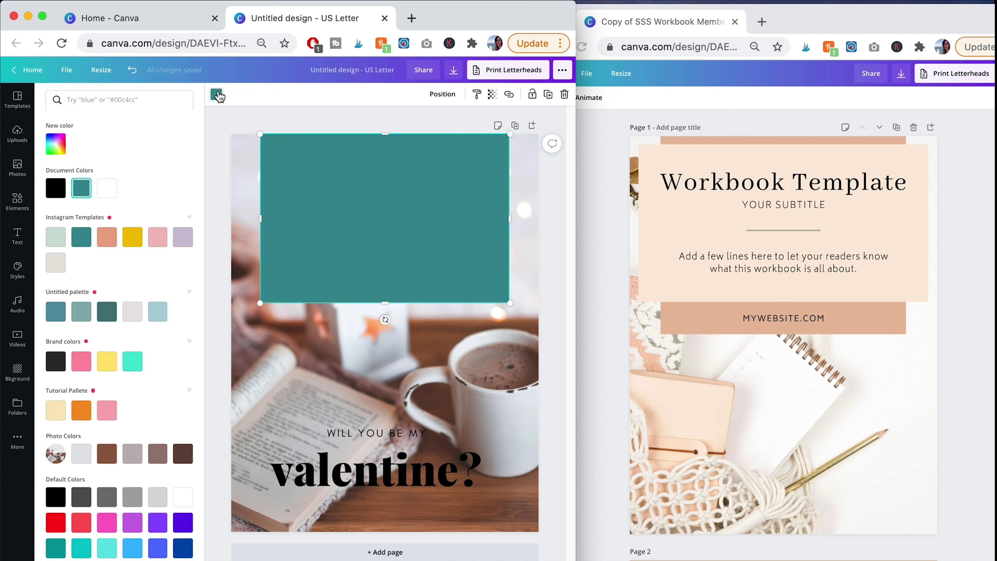
pyautogui.click(107, 237)
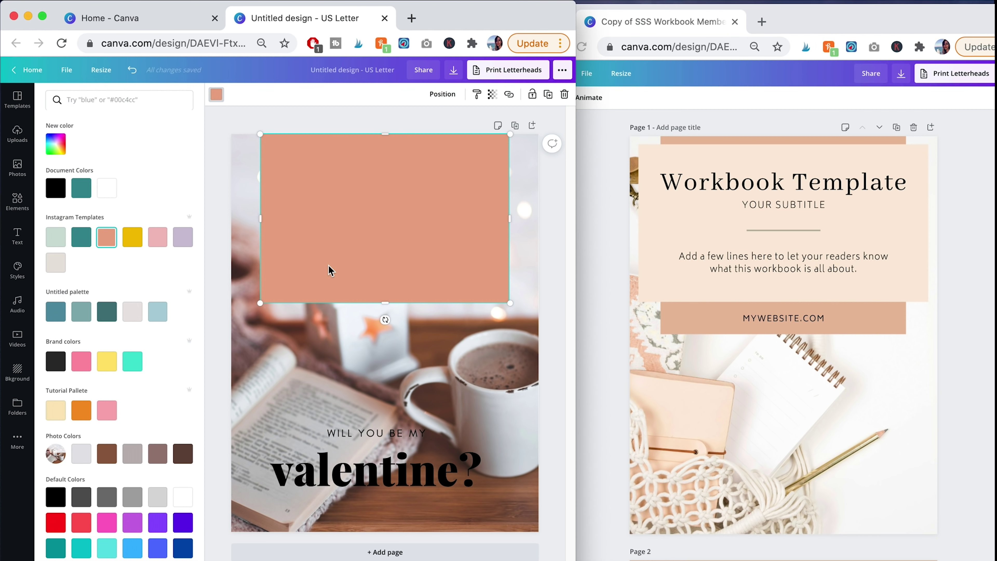
# Duplicate the salmon rectangle, make the copy wider and shorter than the original, and center it on the page.
pyautogui.press('super+d')
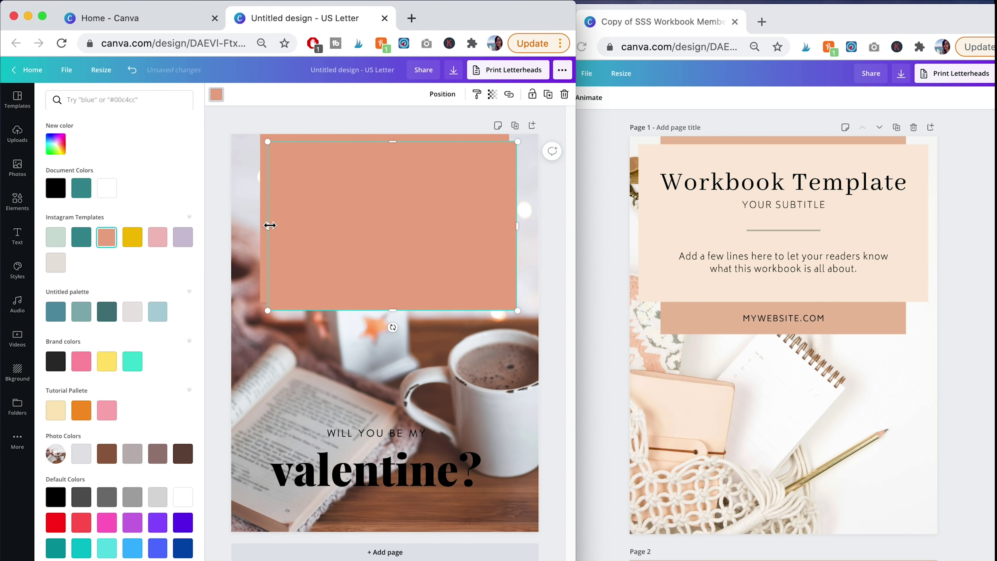
pyautogui.moveTo(283, 225); pyautogui.dragTo(242, 226)
pyautogui.moveTo(379, 310); pyautogui.dragTo(379, 272)
pyautogui.click(439, 95)
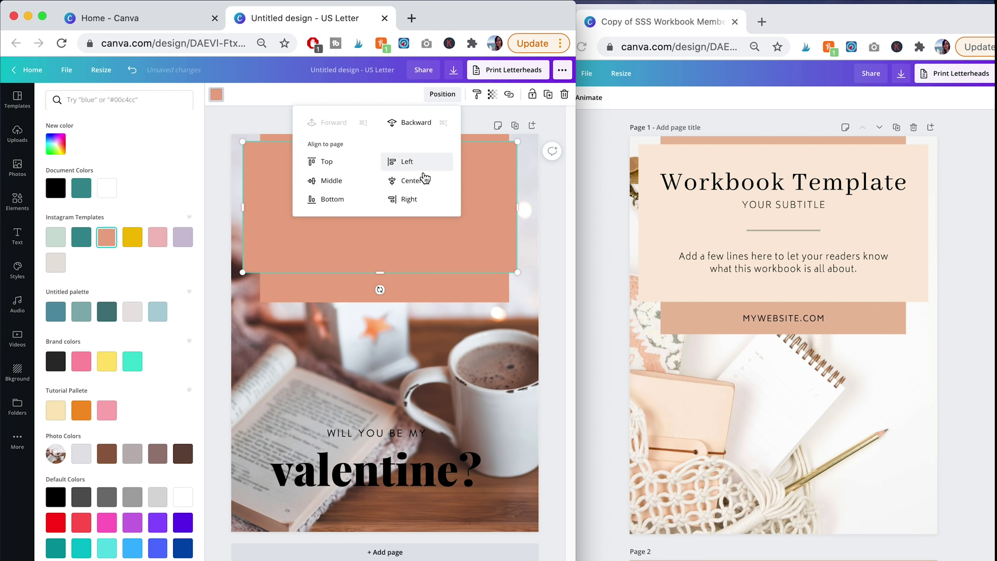
pyautogui.click(426, 182)
# Try the Instagram Templates palette's beige and pink on the back rectangle, and finish with its pale green.
pyautogui.click(458, 290)
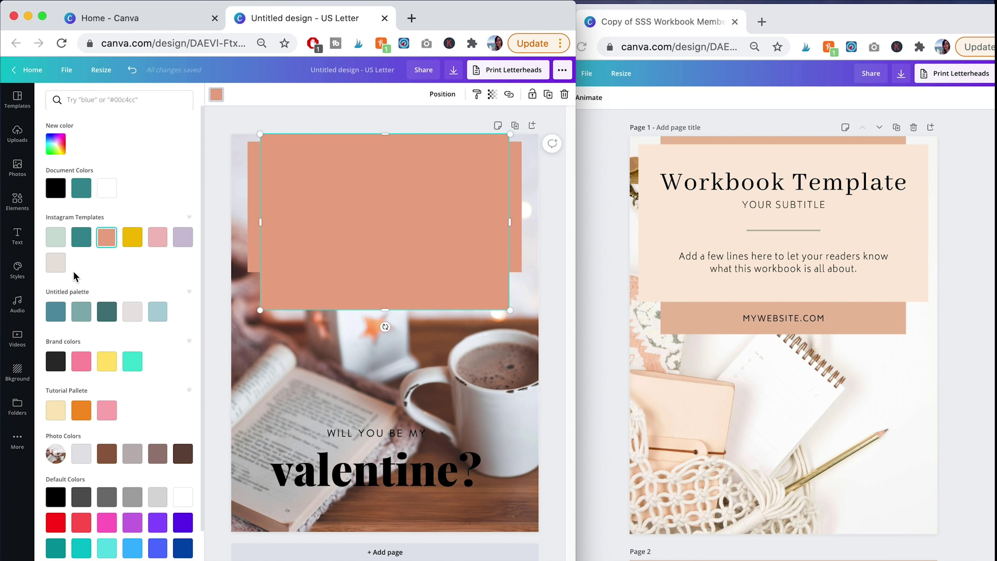
pyautogui.click(56, 266)
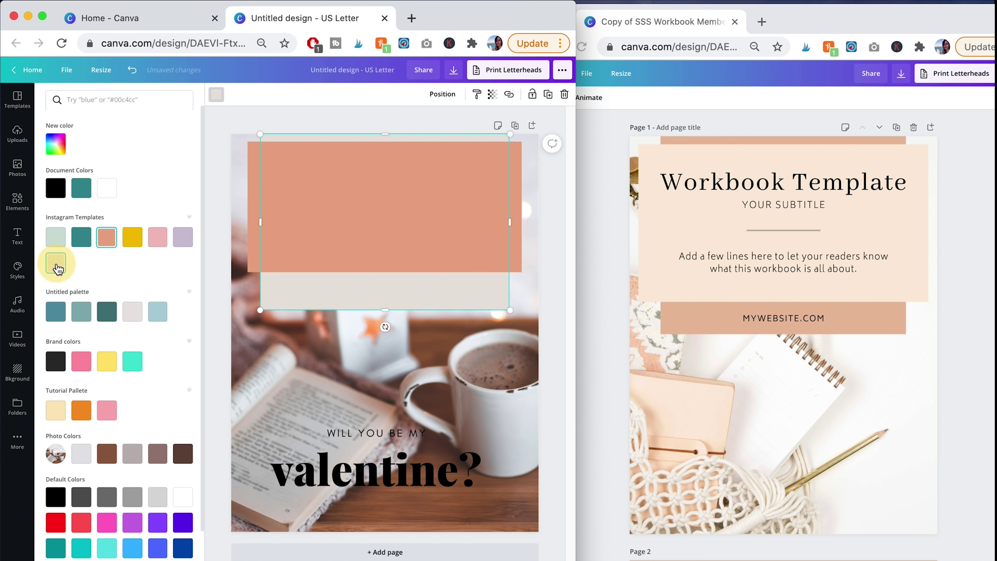
pyautogui.click(158, 238)
pyautogui.click(55, 243)
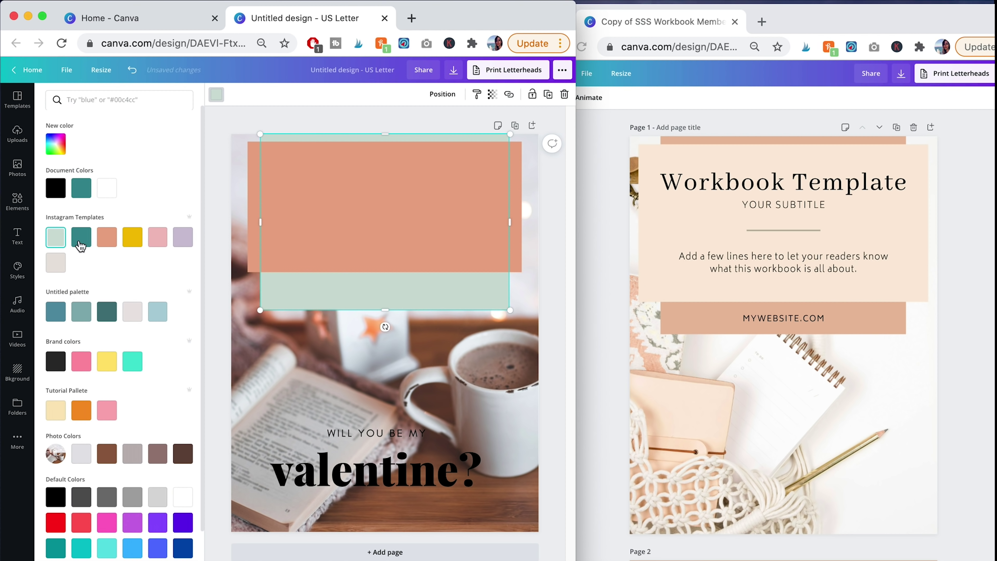
# Give the front rectangle a custom, paler shade of its salmon color.
pyautogui.click(393, 201)
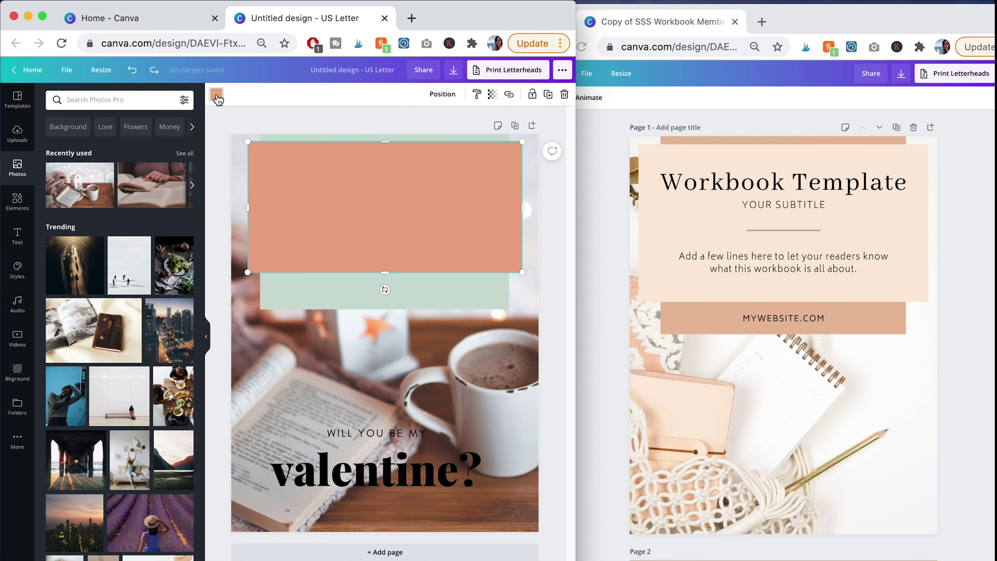
pyautogui.click(216, 94)
pyautogui.click(57, 144)
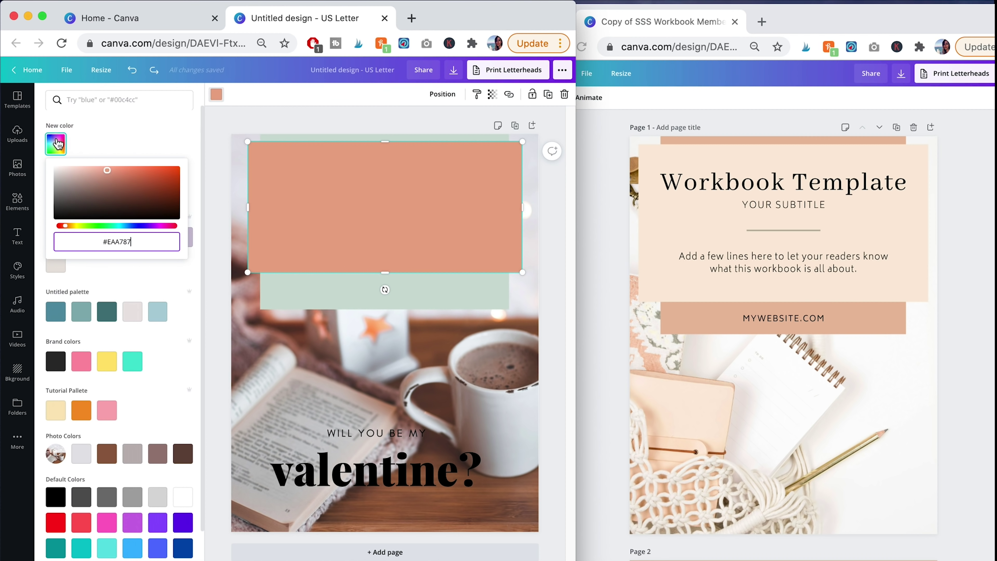
pyautogui.moveTo(109, 175); pyautogui.dragTo(137, 179)
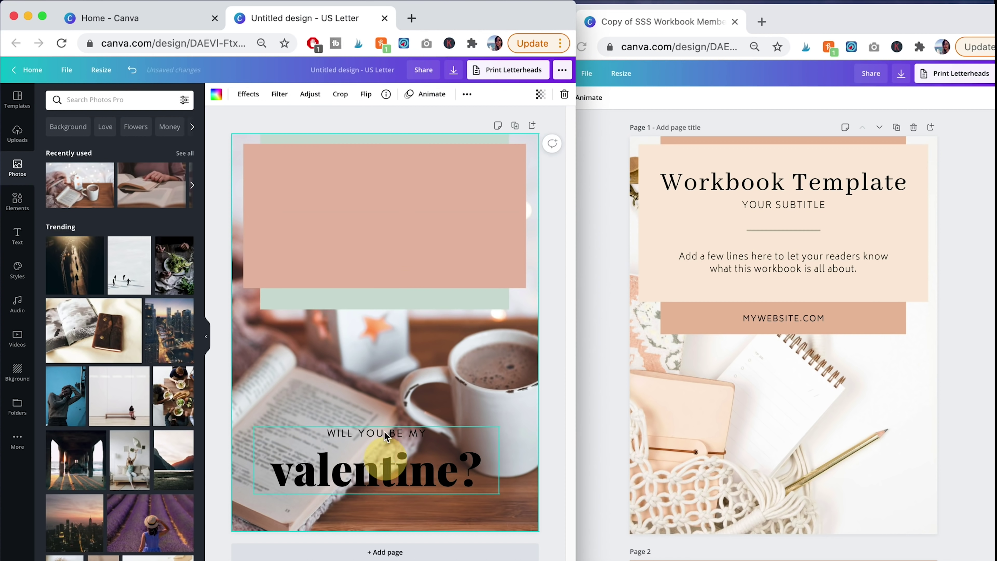
# Move the "Will you be my valentine?" text onto the front rectangle and bring it forward above the shapes.
pyautogui.moveTo(615, 560); pyautogui.dragTo(631, 290)
pyautogui.moveTo(401, 241); pyautogui.dragTo(400, 239)
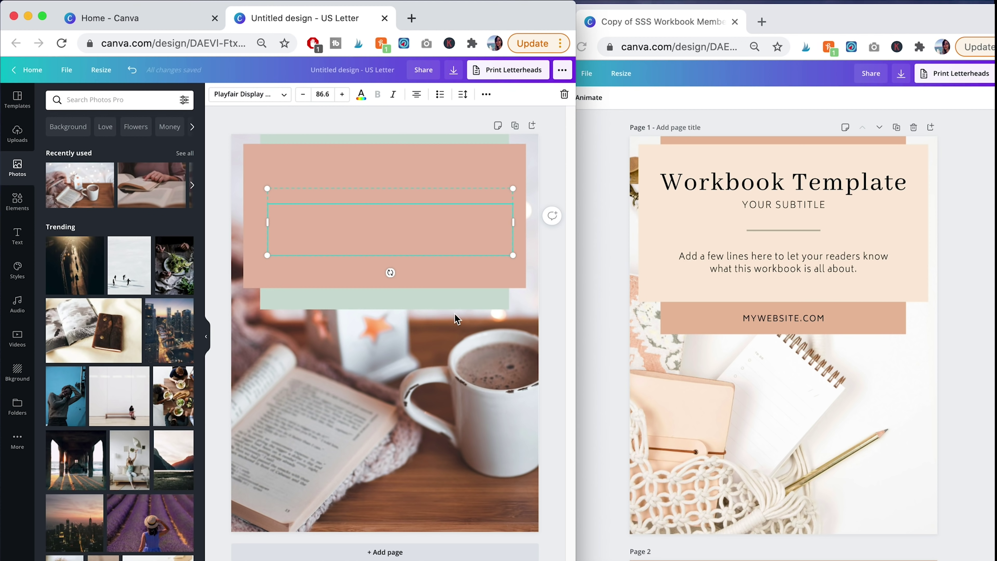
pyautogui.moveTo(576, 105); pyautogui.dragTo(812, 80)
pyautogui.click(637, 93)
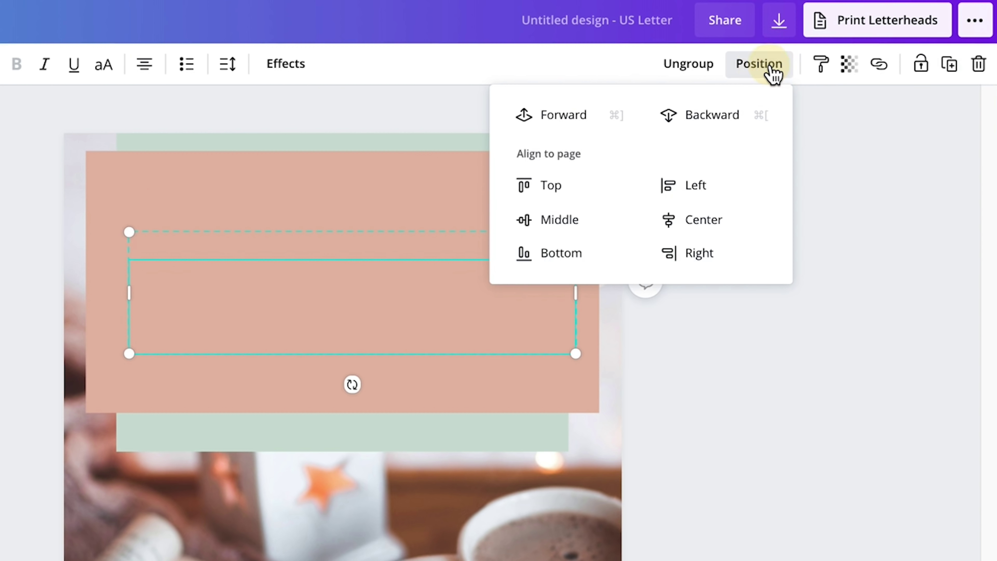
pyautogui.click(569, 125)
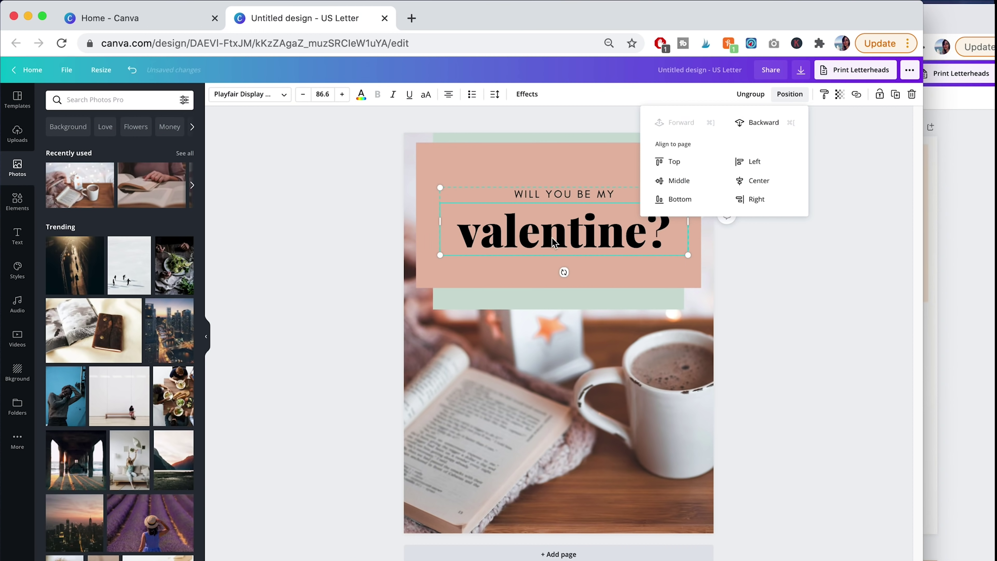
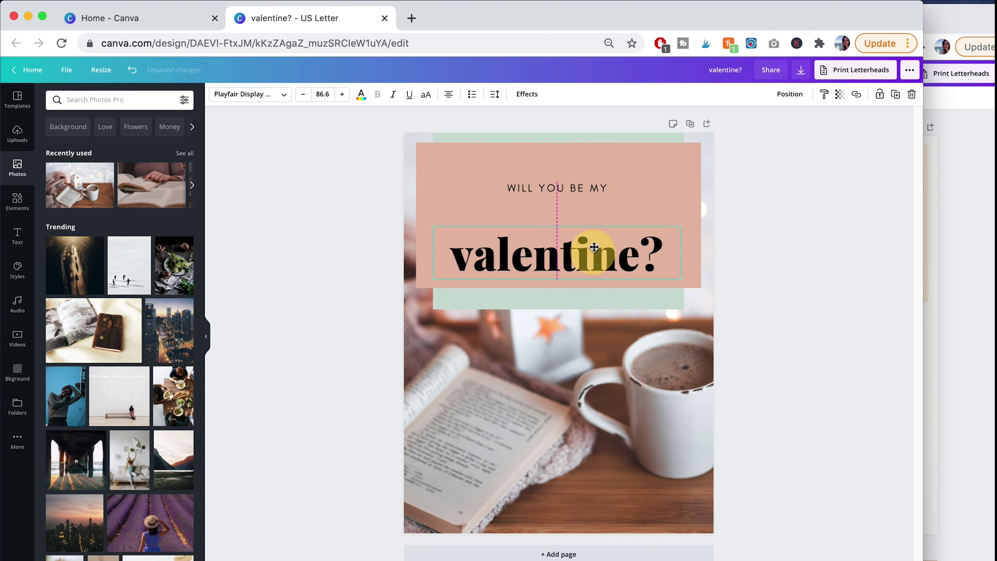
# Move "valentine?" up beneath "Will you be my", try grouping the two text lines, and ungroup them.
pyautogui.moveTo(593, 232); pyautogui.dragTo(592, 224)
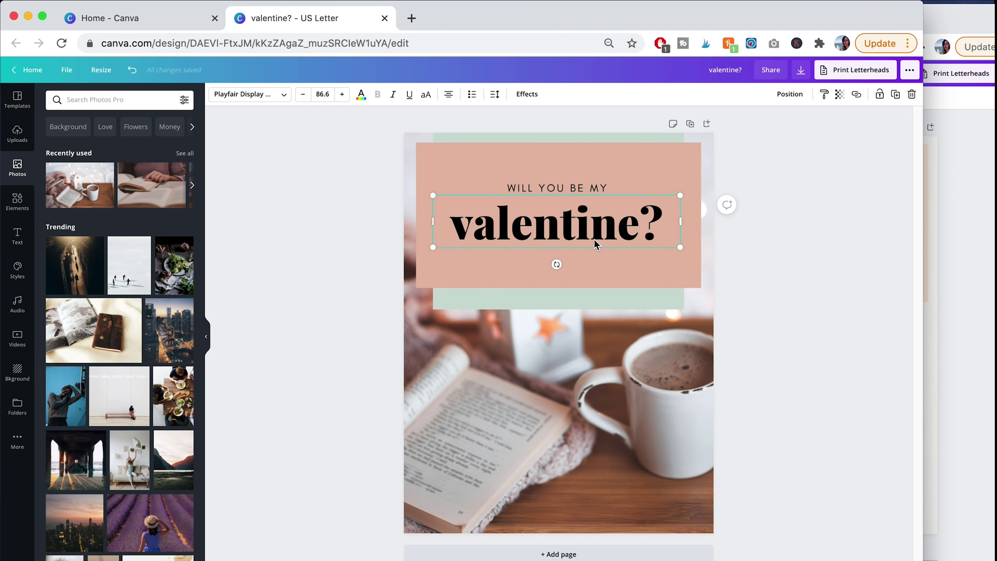
pyautogui.keyDown('shift'); pyautogui.click(586, 187); pyautogui.keyUp('shift')
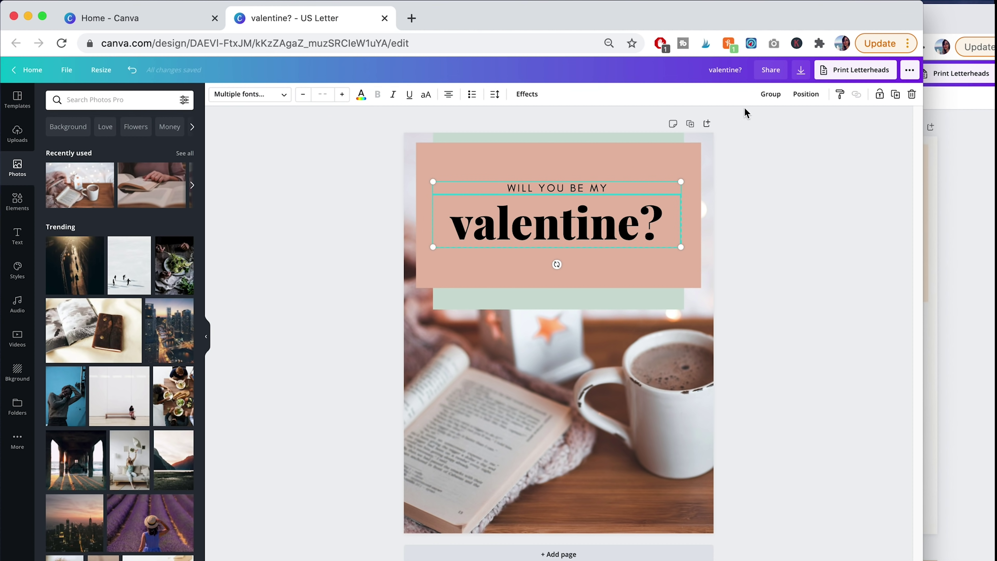
pyautogui.click(773, 94)
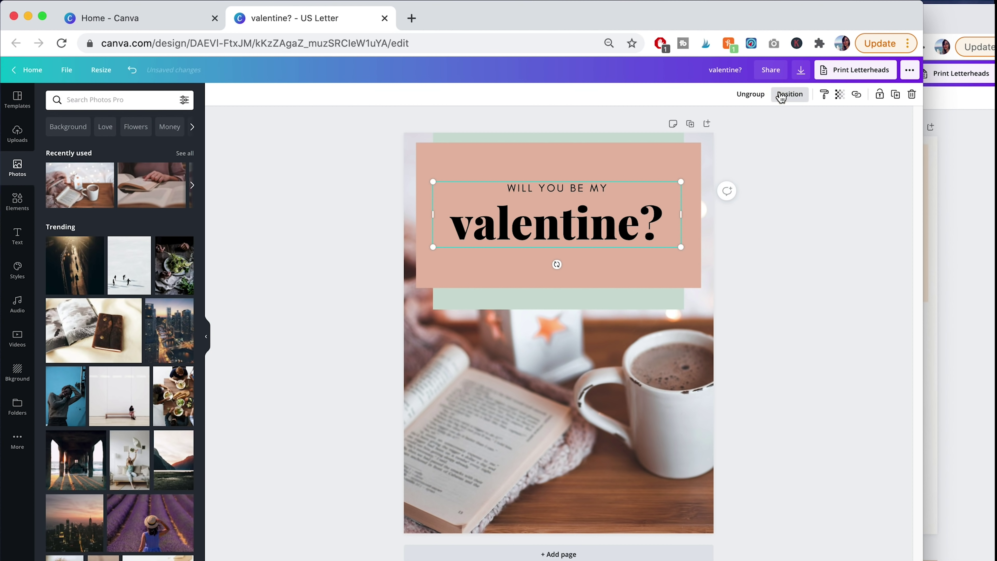
pyautogui.click(751, 95)
# Place "valentine?" above the "Will you be my" line on the front rectangle and color it with the near-black brand color.
pyautogui.click(594, 329)
pyautogui.click(576, 188)
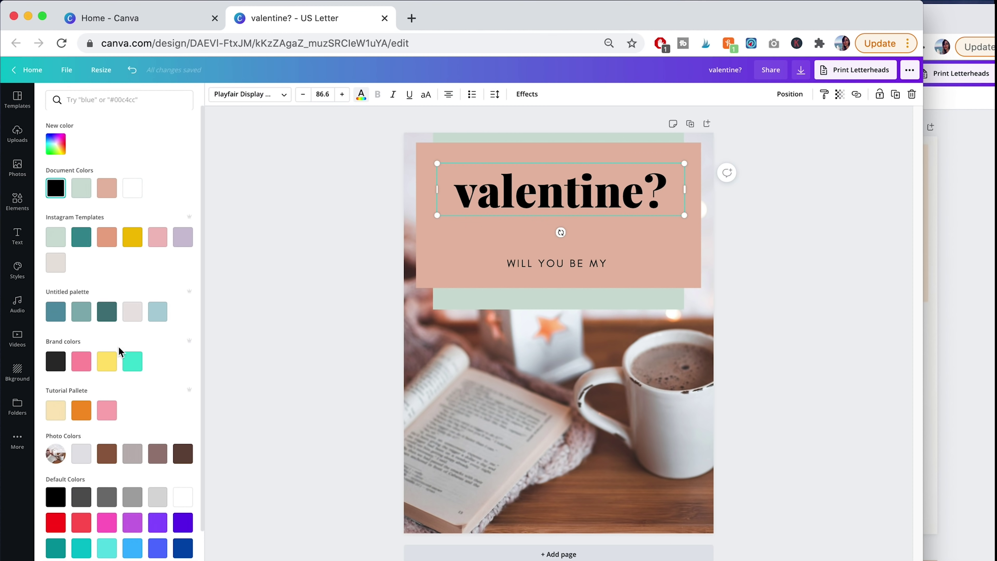
pyautogui.click(55, 359)
# Replace the large heading with "your workbook title" and make the small line on the green rectangle read "By your name".
pyautogui.doubleClick(529, 199)
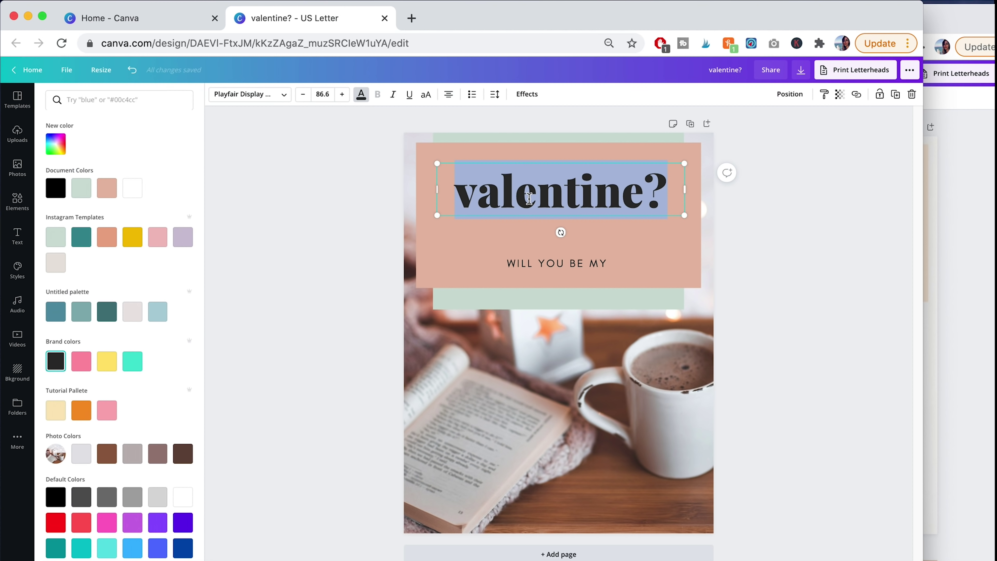
pyautogui.write('your workbook title')
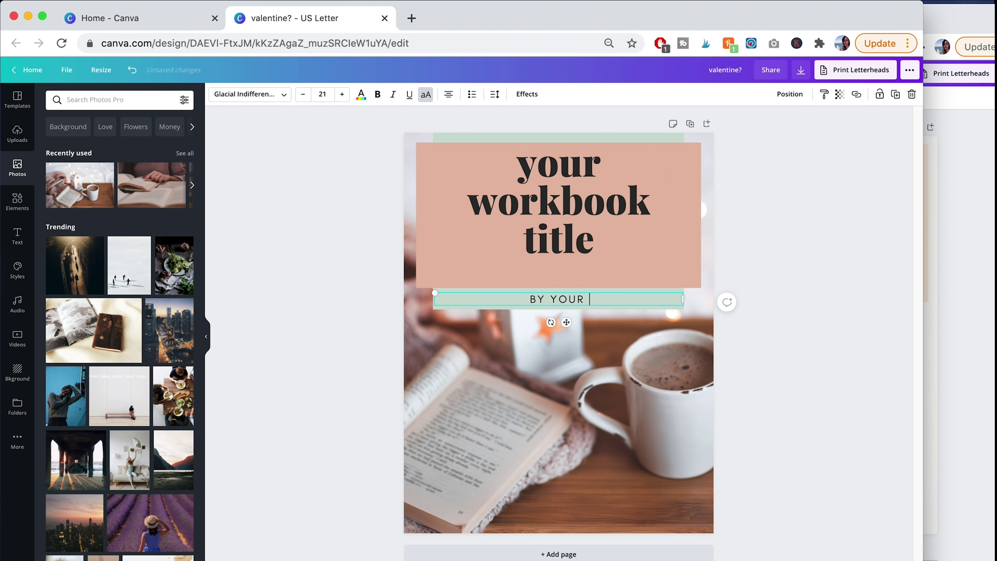
pyautogui.write('name')
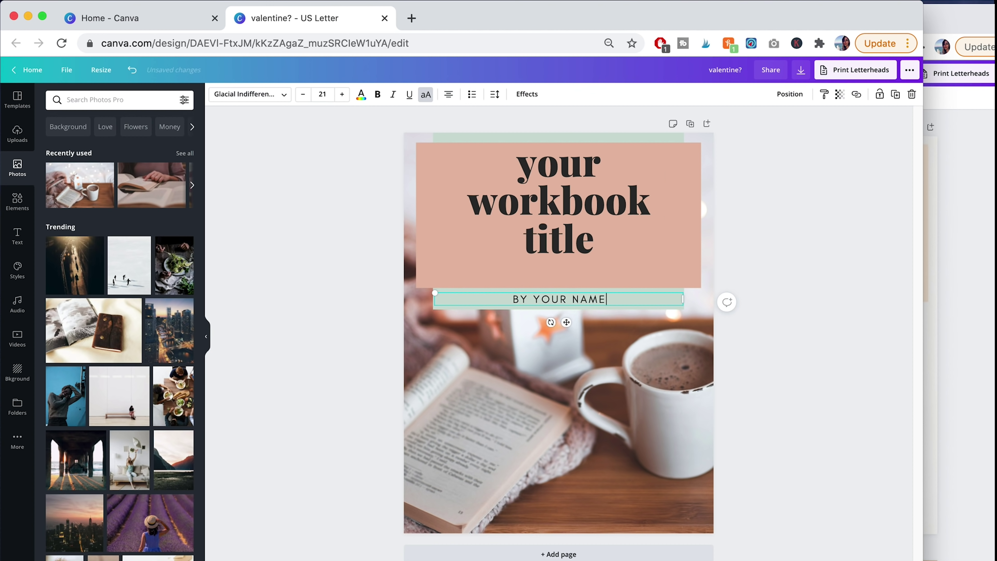
pyautogui.click(822, 289)
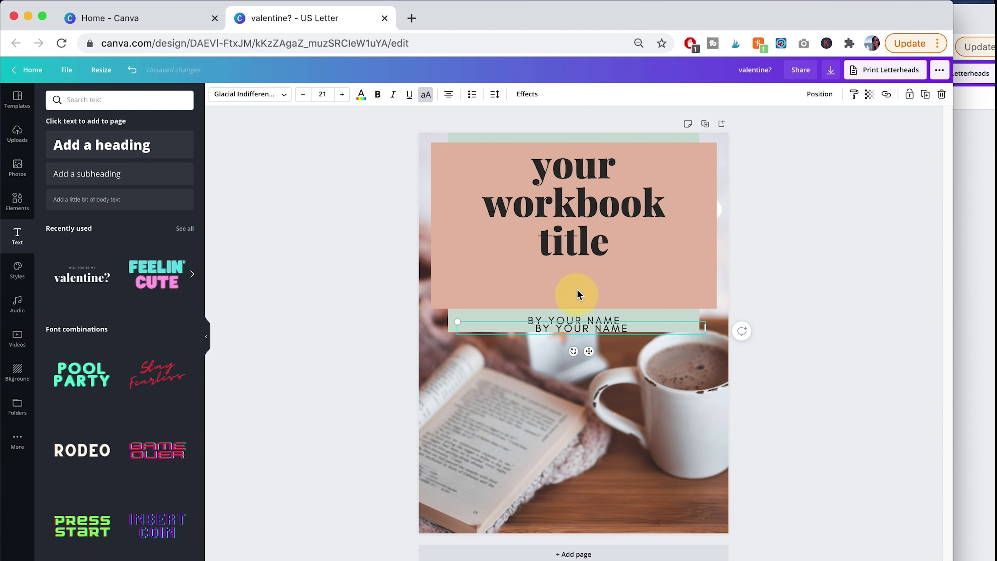
# Place a copy of the name line below the title, turn off uppercase, and enter "Your subtitle that explains the main point of your workbook.".
pyautogui.moveTo(574, 291); pyautogui.dragTo(571, 285)
pyautogui.doubleClick(571, 285)
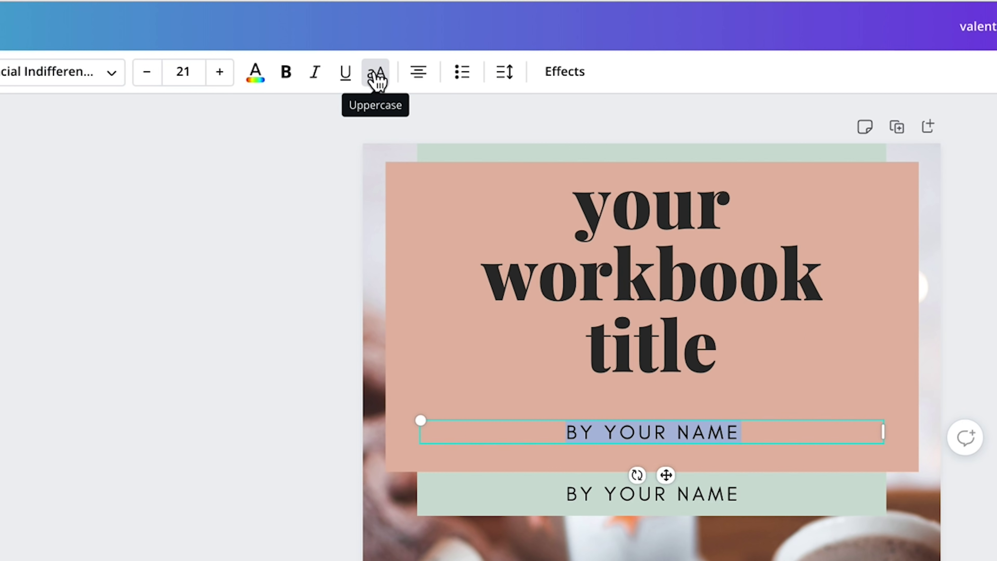
pyautogui.click(375, 74)
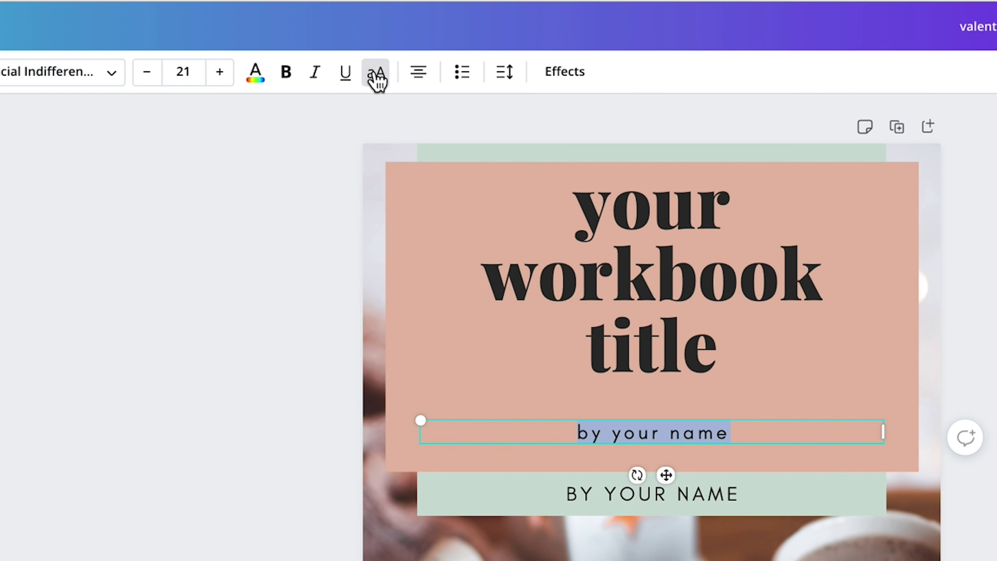
pyautogui.write('Your s')
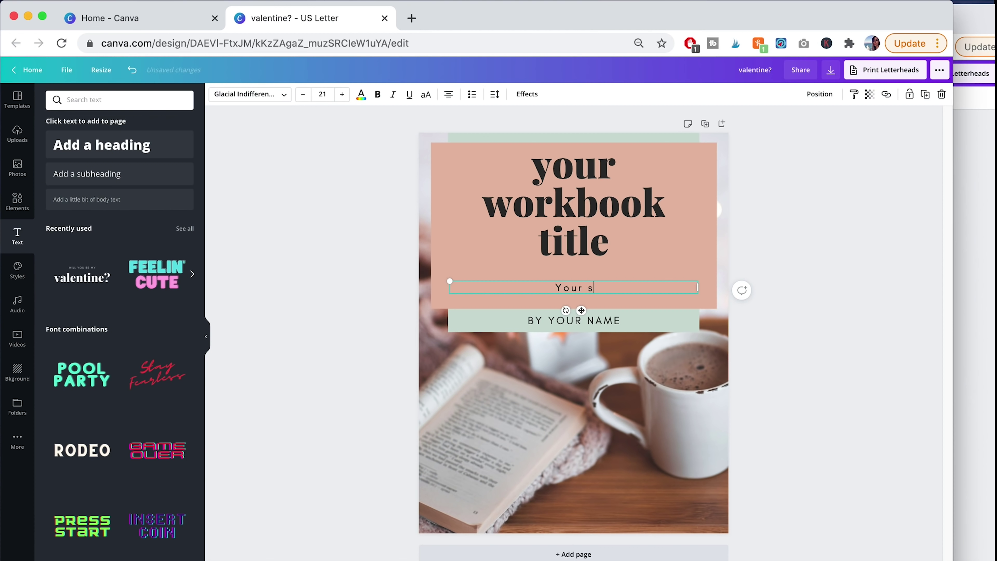
pyautogui.write('ubtitle that explains the main point of your workbook.')
pyautogui.click(832, 381)
# Move the name line lower on the green rectangle and center the subtitle beneath the title.
pyautogui.moveTo(574, 320); pyautogui.dragTo(574, 335)
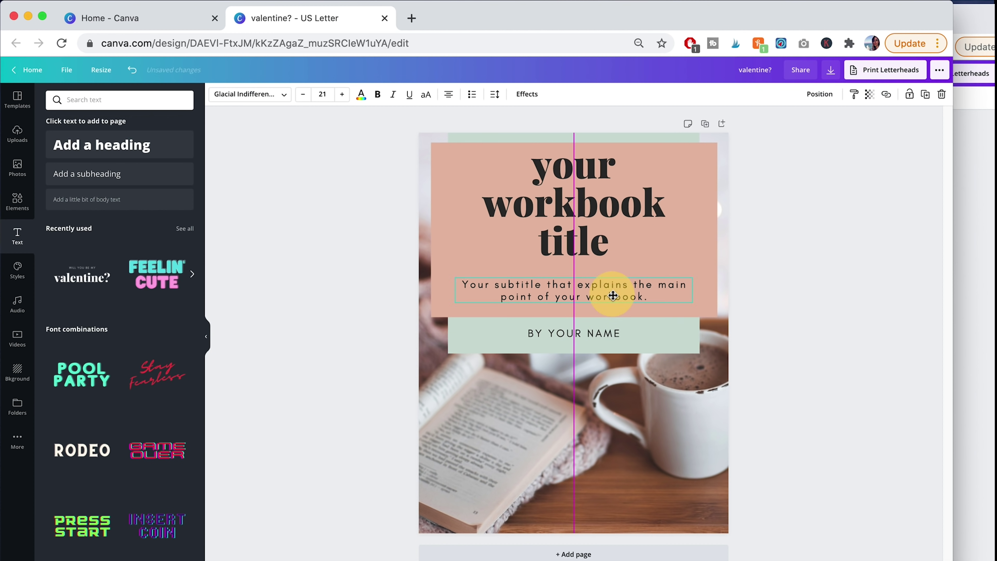
pyautogui.click(819, 94)
pyautogui.click(822, 430)
# Search the elements for "line" and add the dotted line to the cover.
pyautogui.click(18, 201)
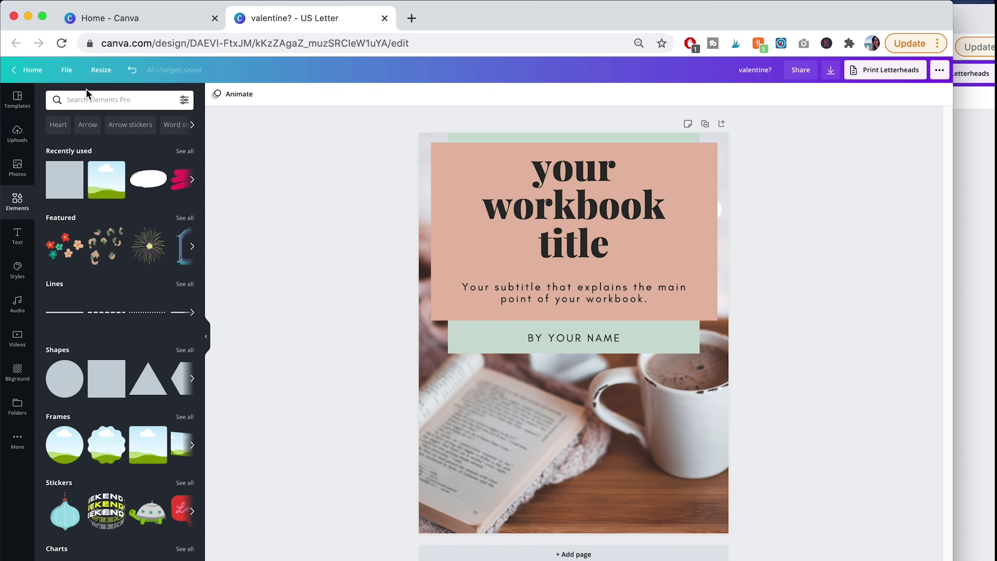
pyautogui.click(89, 98)
pyautogui.write('line')
pyautogui.press('Return')
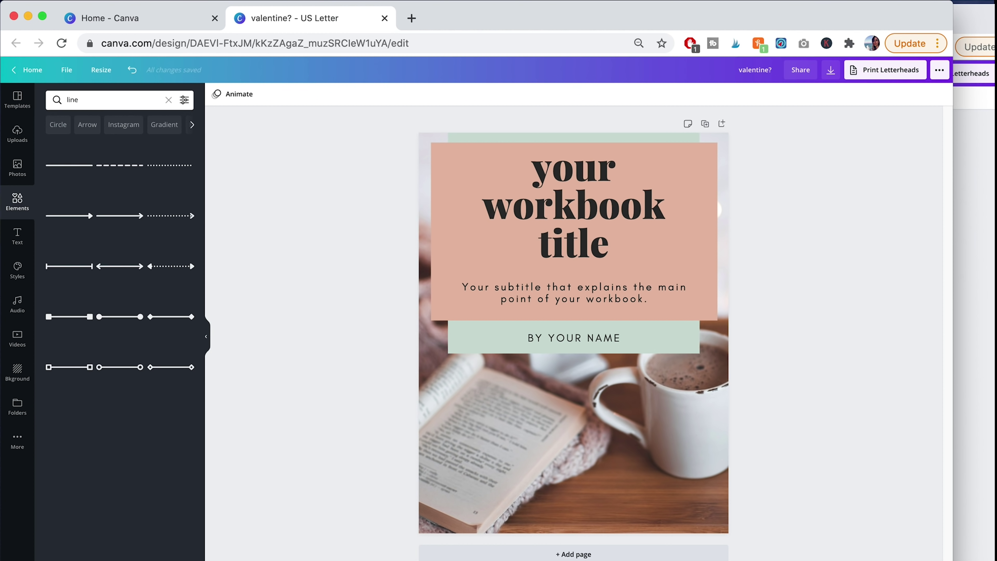
pyautogui.click(163, 167)
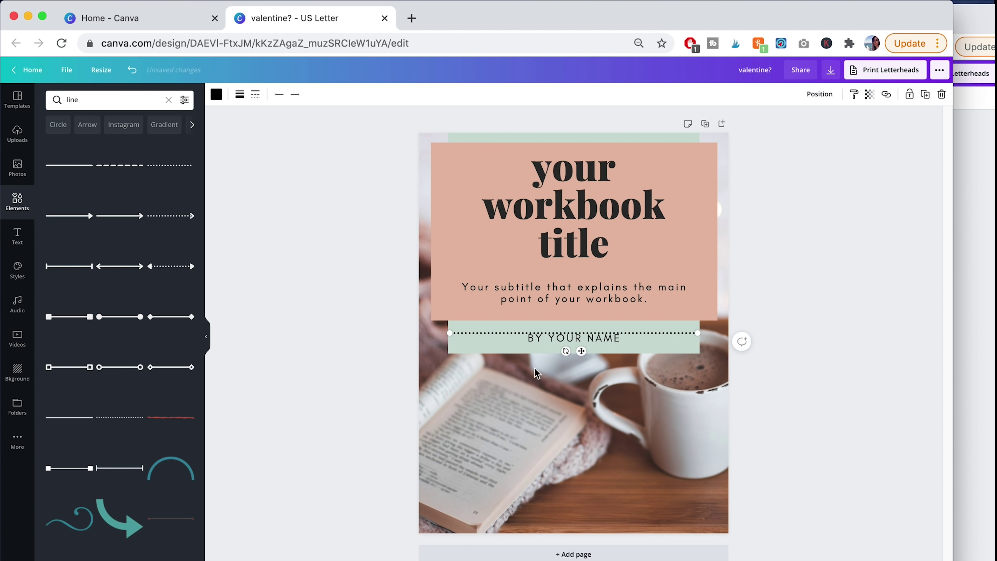
# Place the dotted line between the title and the subtitle and center it on the page.
pyautogui.moveTo(506, 336); pyautogui.dragTo(509, 270)
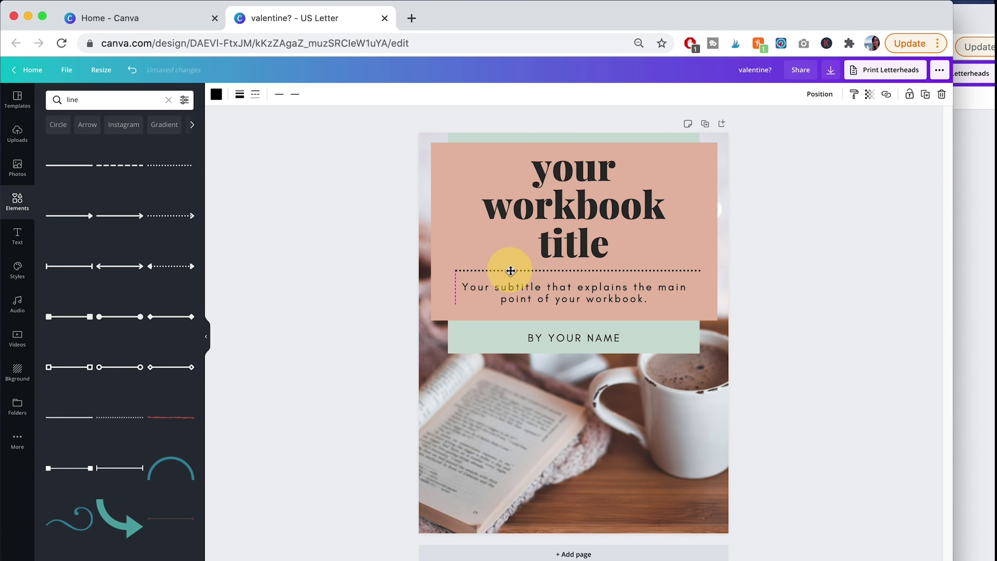
pyautogui.click(820, 93)
pyautogui.click(799, 181)
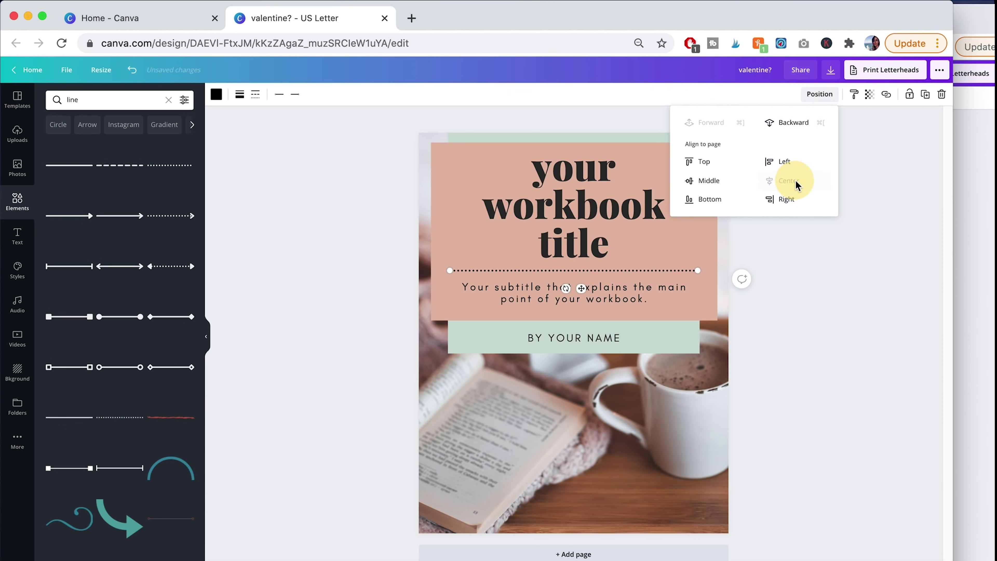
pyautogui.click(808, 339)
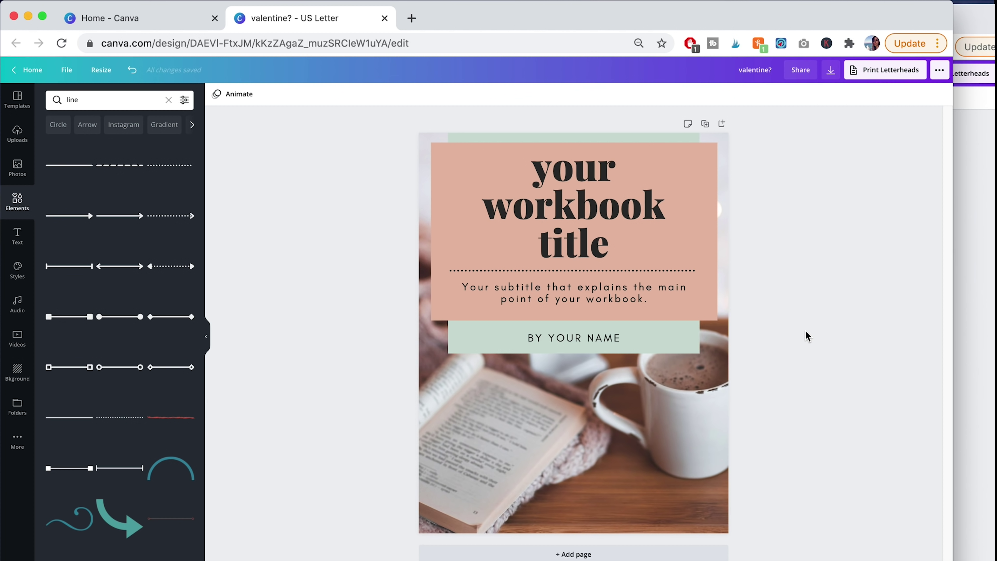
pyautogui.press('super+z')
# Duplicate the pale green rectangle and turn the copy into a thin full-width band along the cover's bottom edge.
pyautogui.click(695, 336)
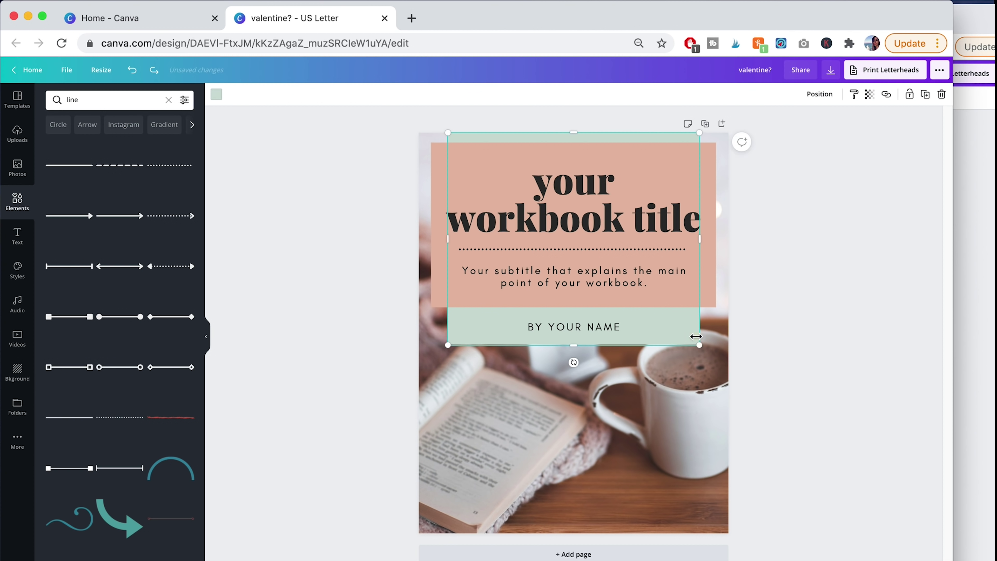
pyautogui.press('super+d')
pyautogui.moveTo(619, 228); pyautogui.dragTo(595, 363)
pyautogui.moveTo(566, 284); pyautogui.dragTo(563, 521)
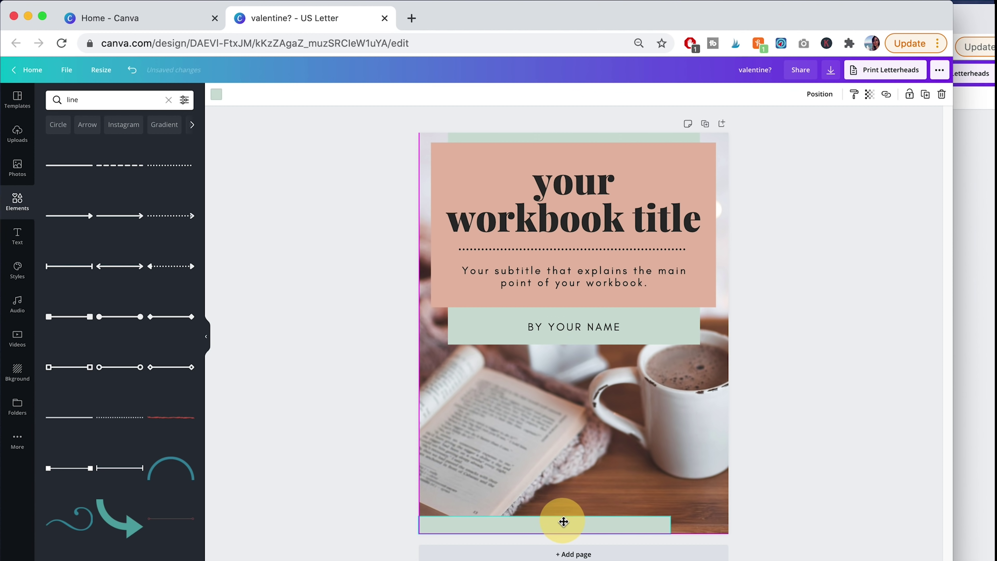
pyautogui.moveTo(671, 524); pyautogui.dragTo(730, 526)
# Place a copy of the "By your name" text on the bottom green band and center it on the page.
pyautogui.moveTo(580, 323); pyautogui.dragTo(571, 526)
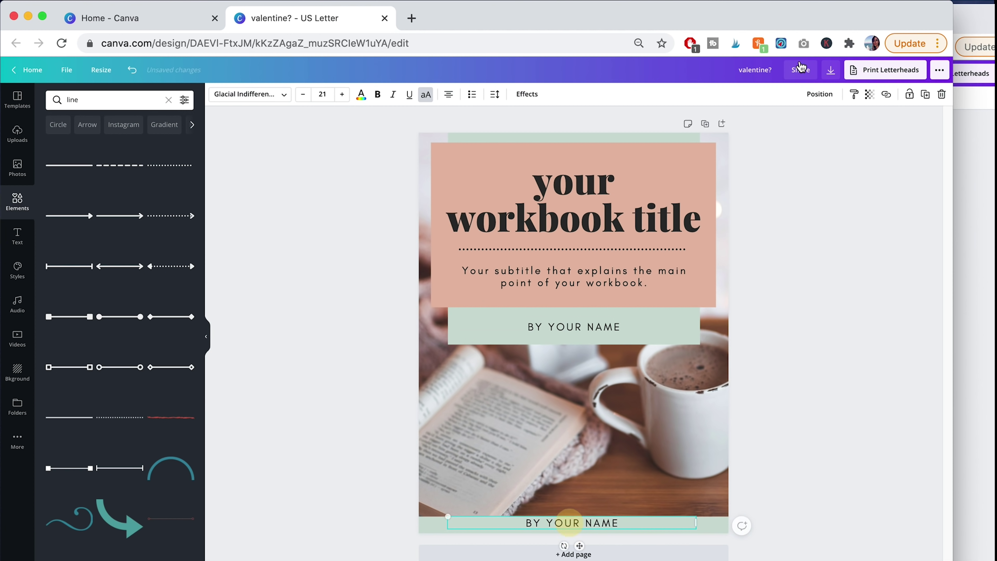
pyautogui.click(819, 94)
pyautogui.click(799, 192)
pyautogui.click(829, 478)
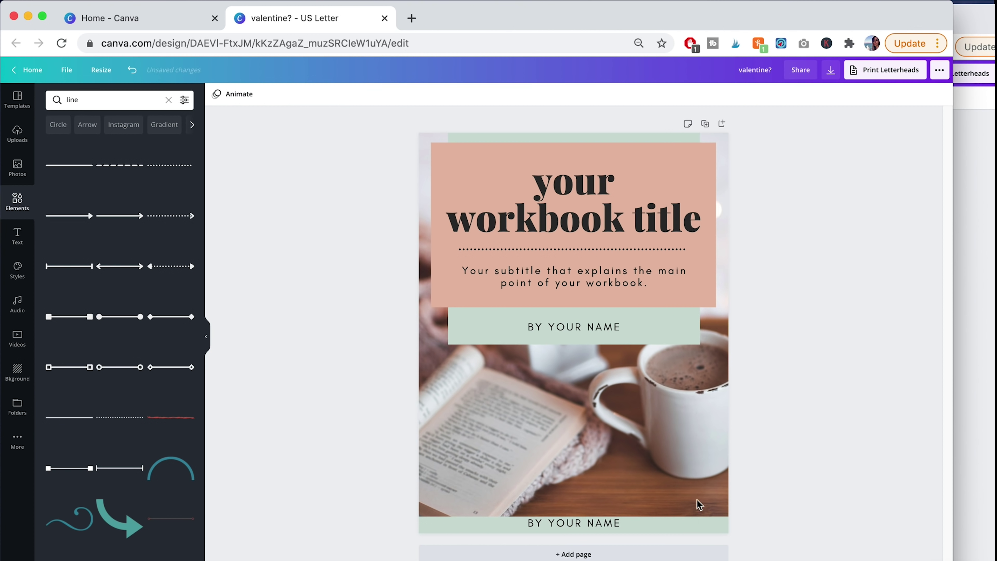
pyautogui.click(601, 520)
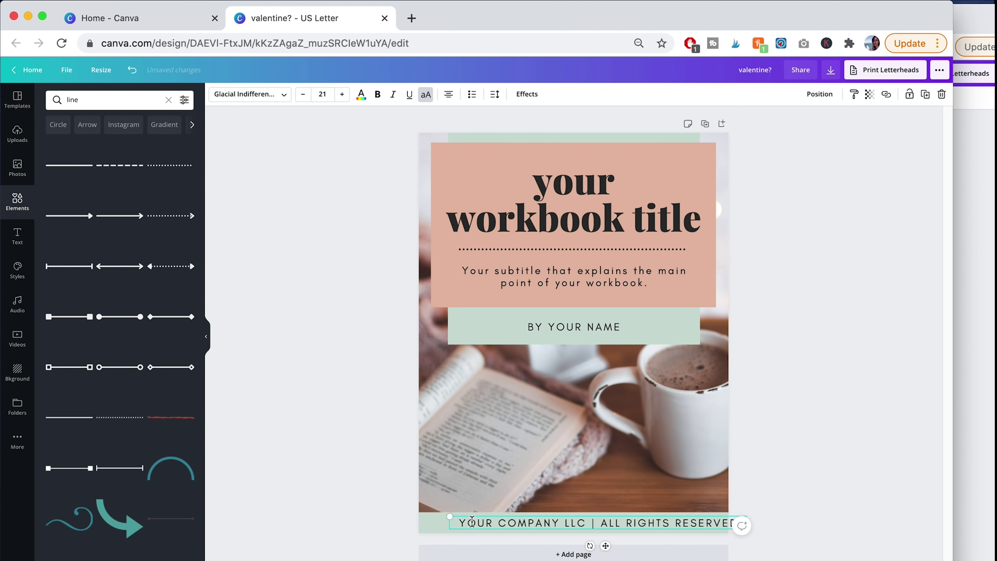
pyautogui.click(852, 494)
pyautogui.click(589, 522)
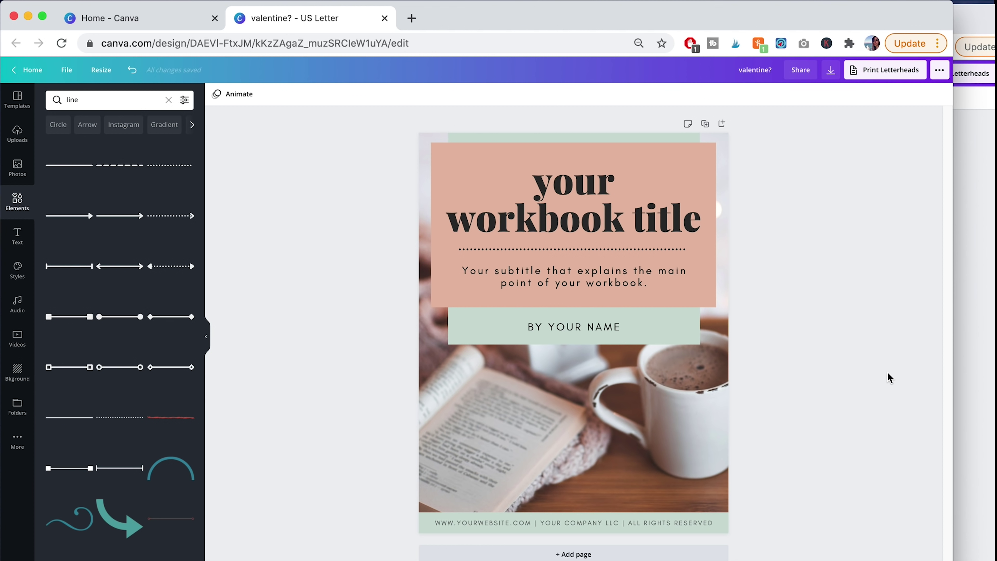
# Add a blank second page and consult the worksheet layout on page 5 of the reference workbook.
pyautogui.click(574, 554)
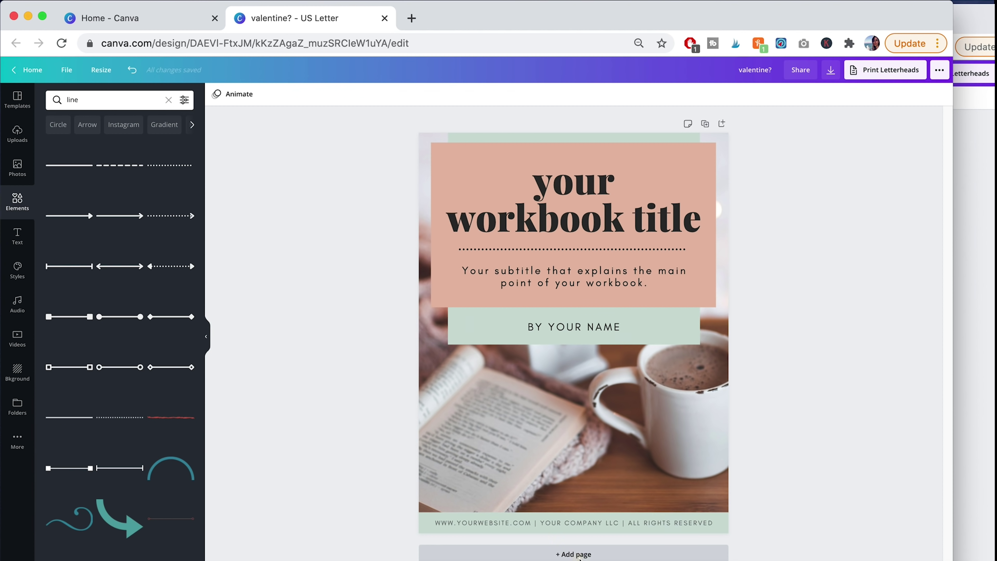
pyautogui.click(979, 205)
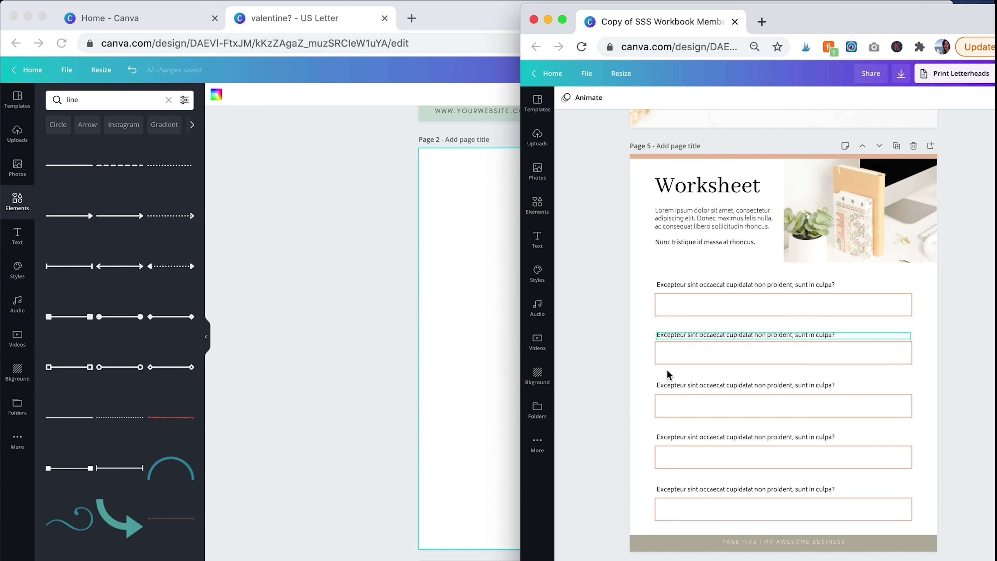
pyautogui.click(287, 276)
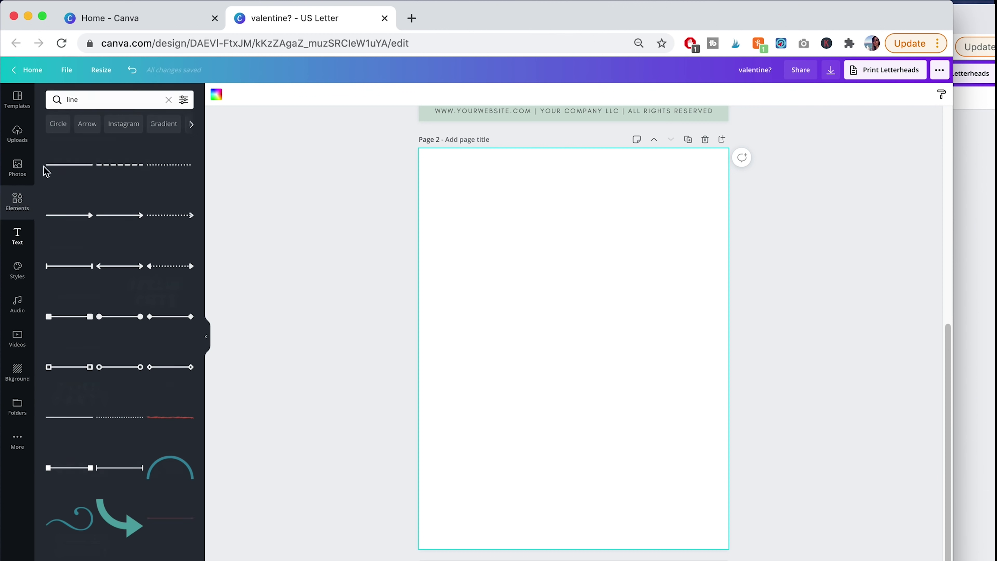
# Add the "Will you be my valentine?" font combination to page 2 and ungroup it.
pyautogui.click(17, 236)
pyautogui.click(112, 286)
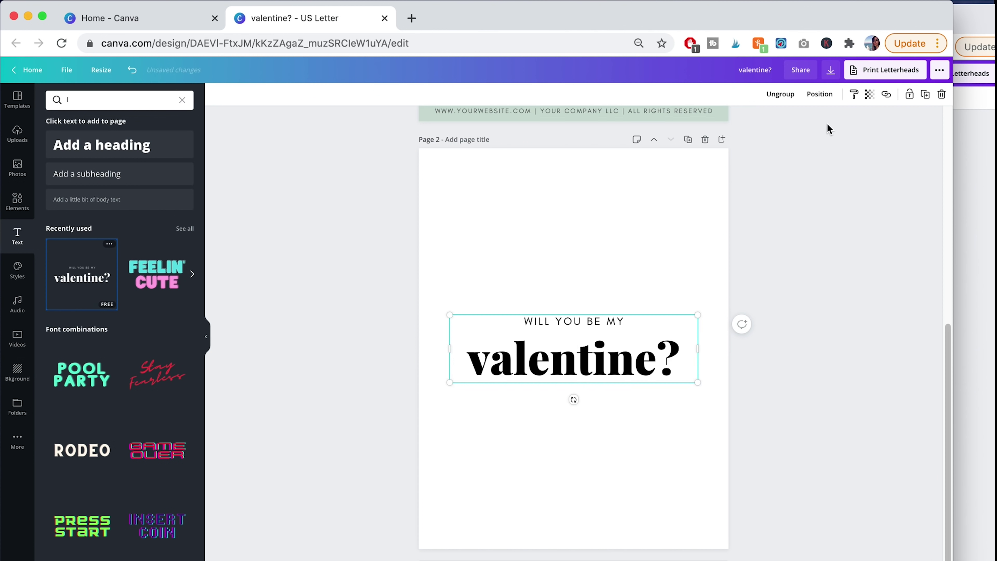
pyautogui.click(779, 94)
# Move the "valentine?" heading to the upper left of page 2, make it smaller, and replace its text with "worksheet #1".
pyautogui.moveTo(624, 377); pyautogui.dragTo(540, 196)
pyautogui.doubleClick(485, 196)
pyautogui.write('Worksh')
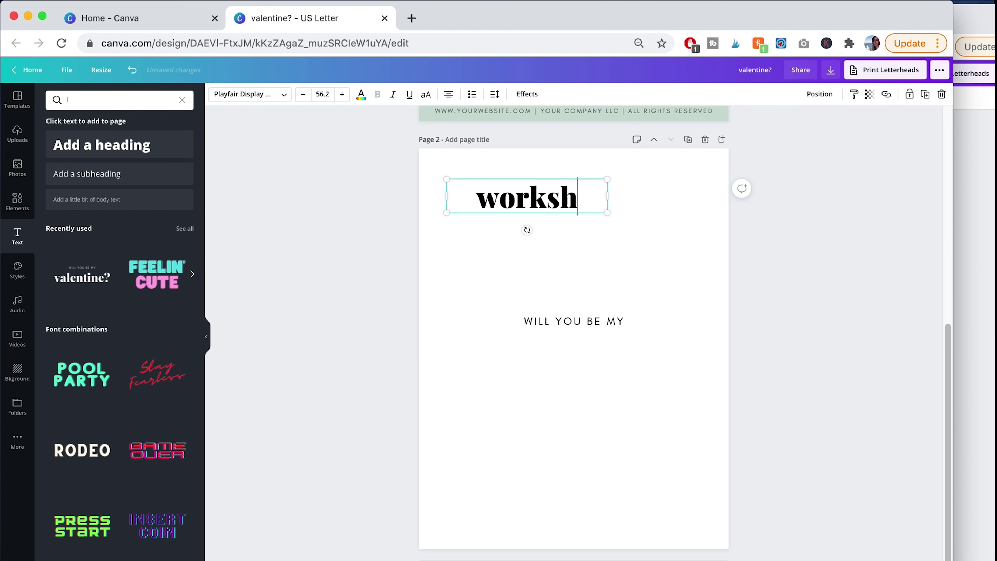
# Check the reference worksheet's intro text, search Google for "dummy text", and select the opening Lorem ipsum sentences on Blind Text Generator.
pyautogui.press('super+grave')
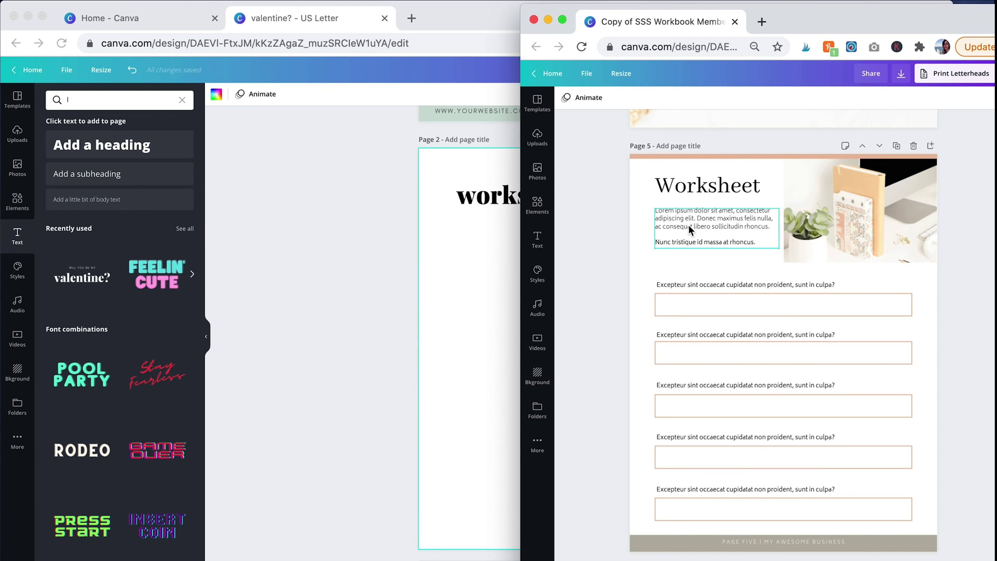
pyautogui.click(511, 265)
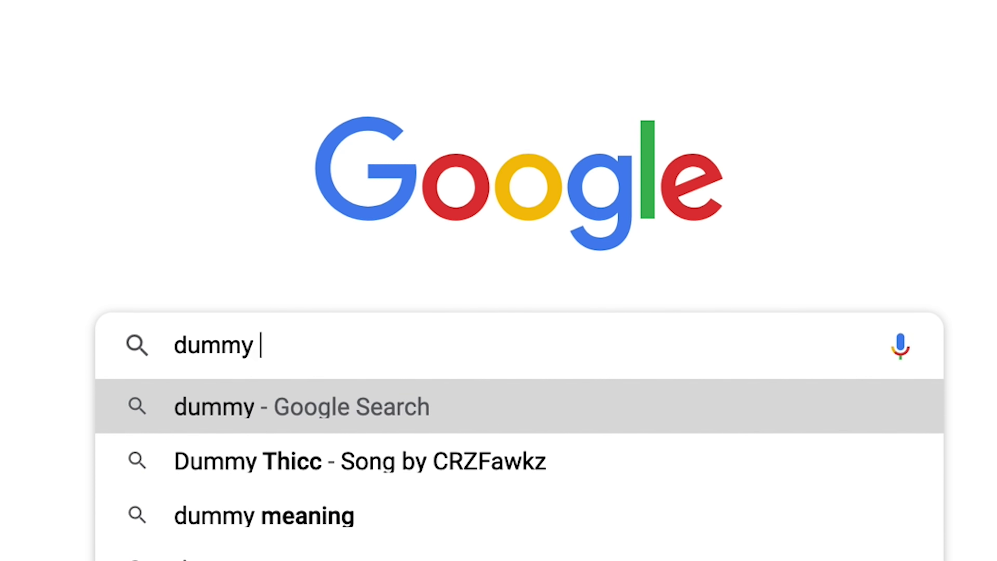
pyautogui.write('text')
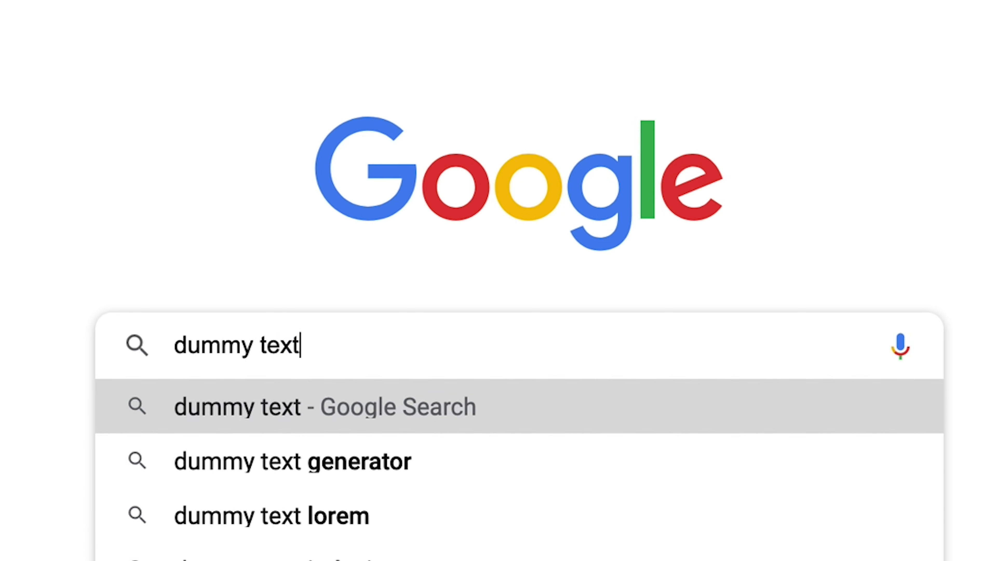
pyautogui.press('Return')
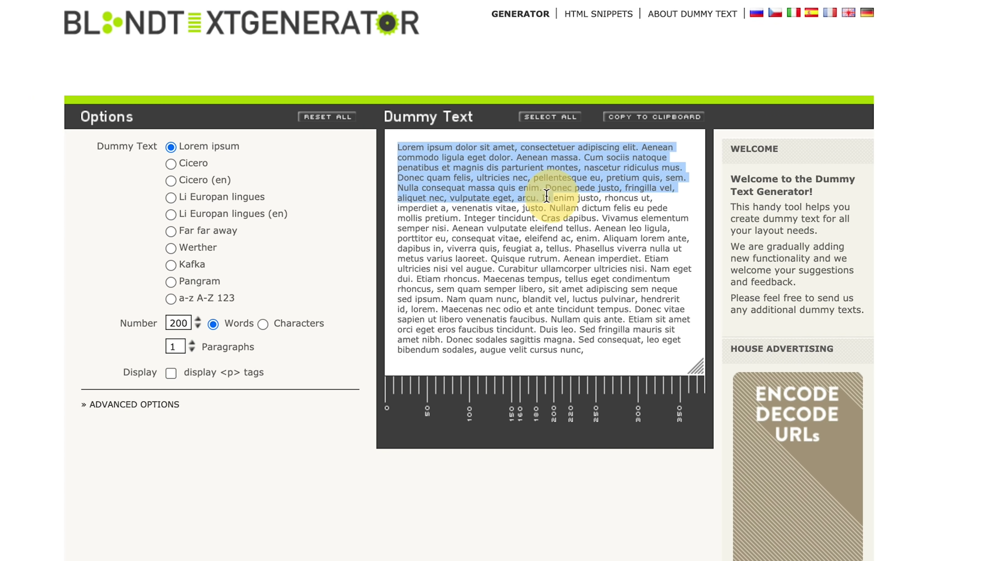
pyautogui.moveTo(535, 194); pyautogui.dragTo(543, 196)
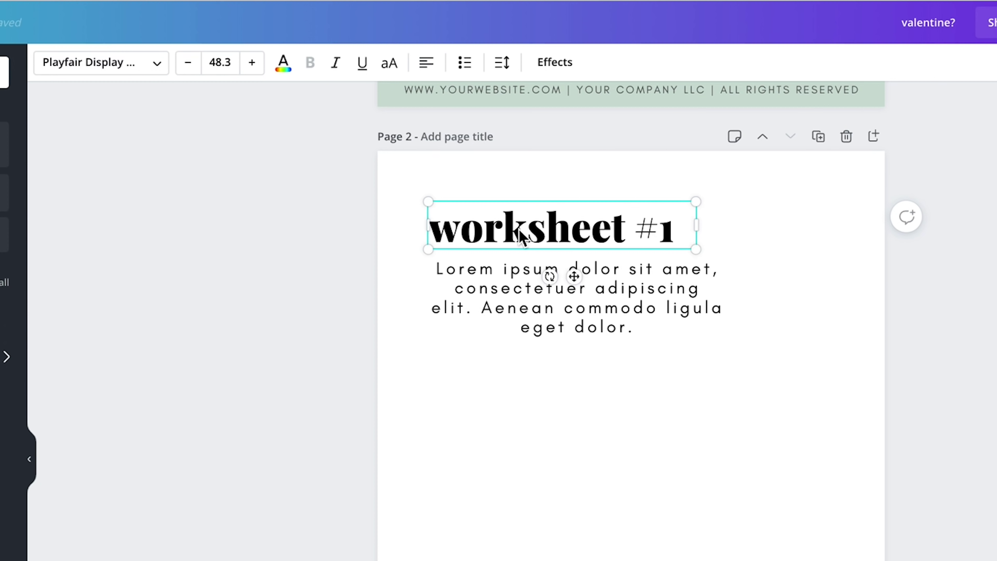
# Left-align the Lorem ipsum paragraph under the "worksheet #1" heading.
pyautogui.click(614, 313)
pyautogui.click(427, 69)
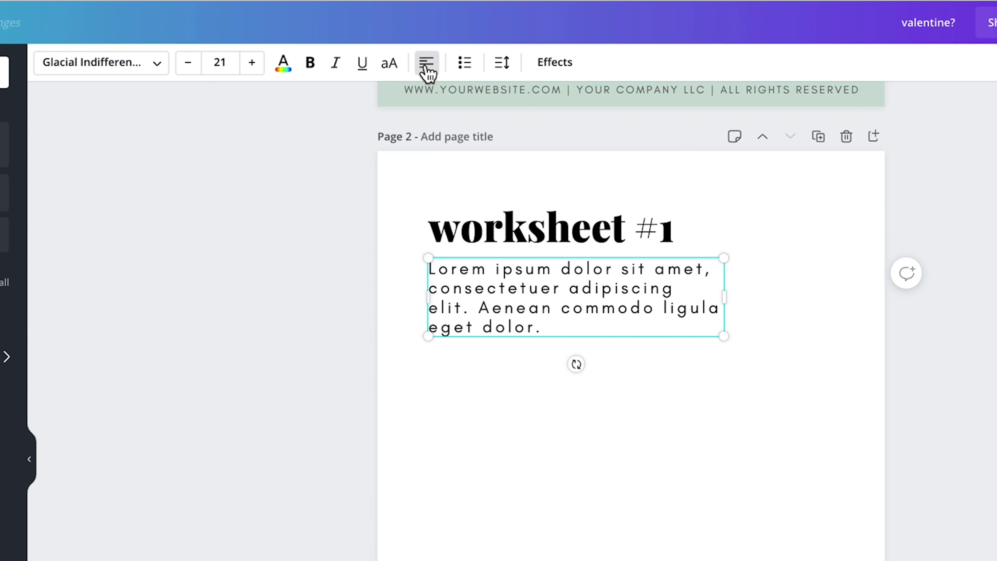
# Narrow the Lorem ipsum paragraph on page 2 to fit under the "worksheet #1" heading and tighten its letter spacing.
pyautogui.moveTo(714, 309); pyautogui.dragTo(677, 305)
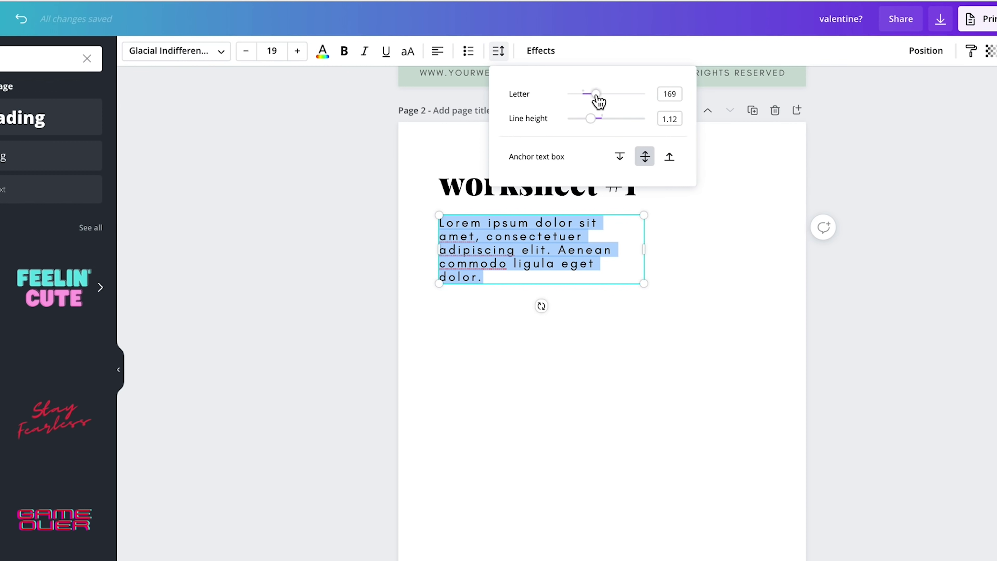
pyautogui.moveTo(596, 95); pyautogui.dragTo(594, 118)
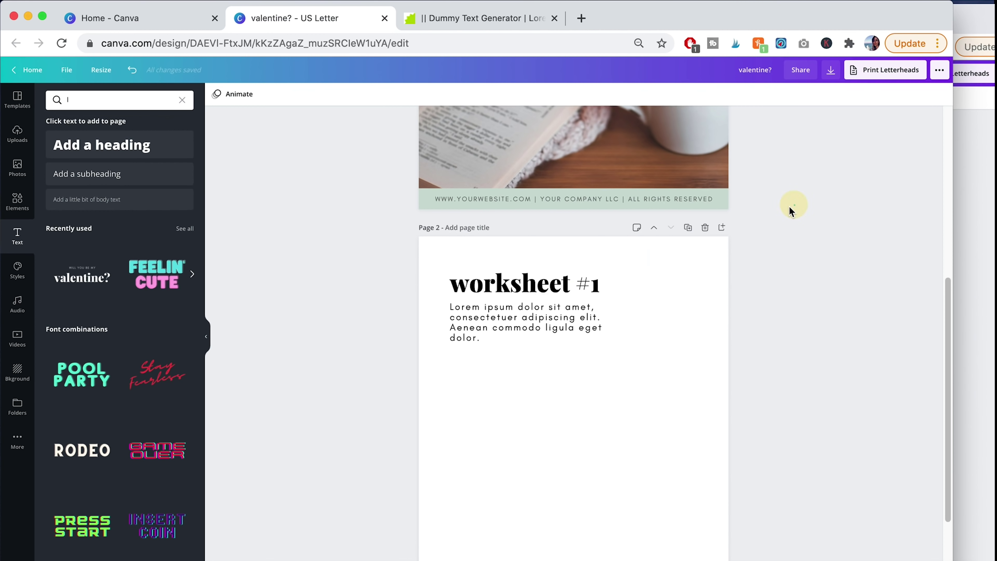
# Copy the cover's green footer band with its website and copyright text onto page 2.
pyautogui.click(829, 91)
pyautogui.click(698, 201)
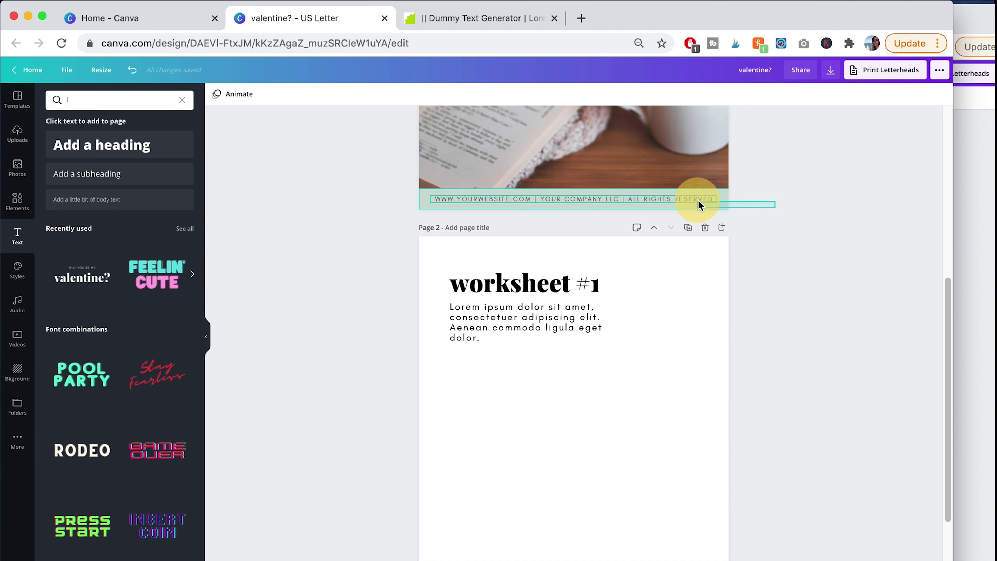
pyautogui.hotkey('ctrl', 'c')
pyautogui.scroll(-3, 678, 240)
pyautogui.click(631, 361)
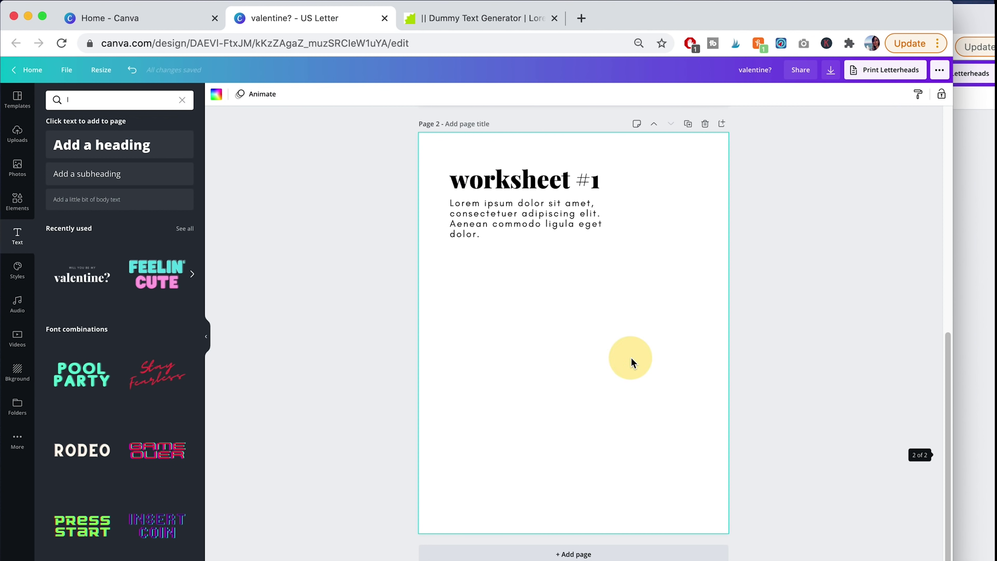
pyautogui.hotkey('ctrl', 'v')
pyautogui.click(801, 423)
pyautogui.scroll(3, 687, 491)
pyautogui.scroll(-3, 675, 455)
pyautogui.click(547, 345)
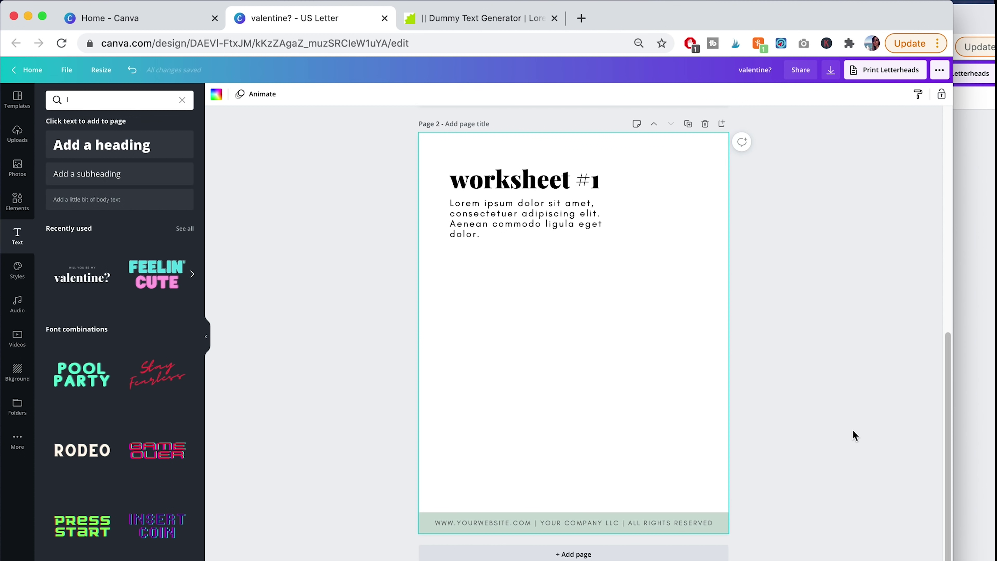
# Check the reference worksheet's header photo and add a square frame to page 2 below the Lorem ipsum paragraph.
pyautogui.press('super+grave')
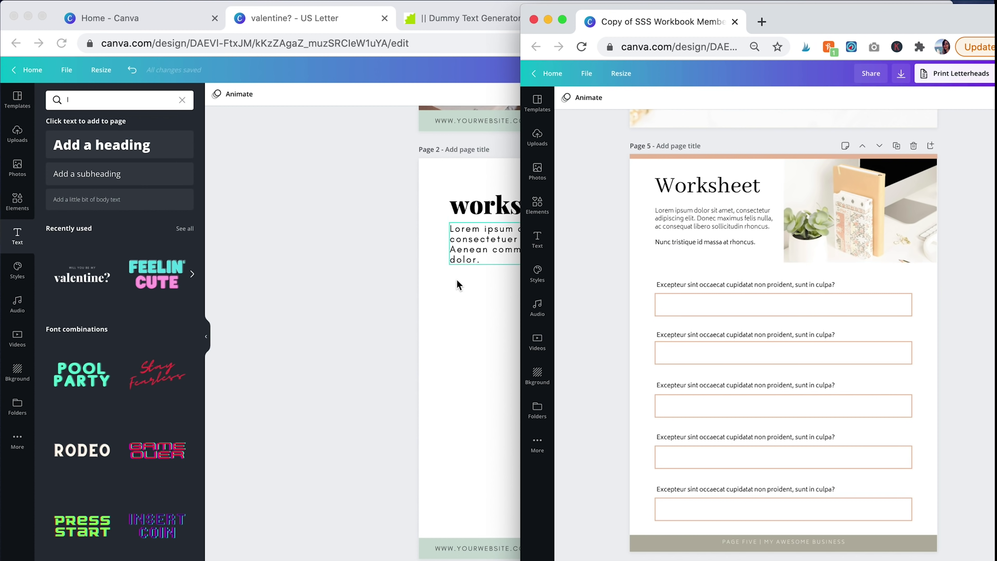
pyautogui.click(454, 306)
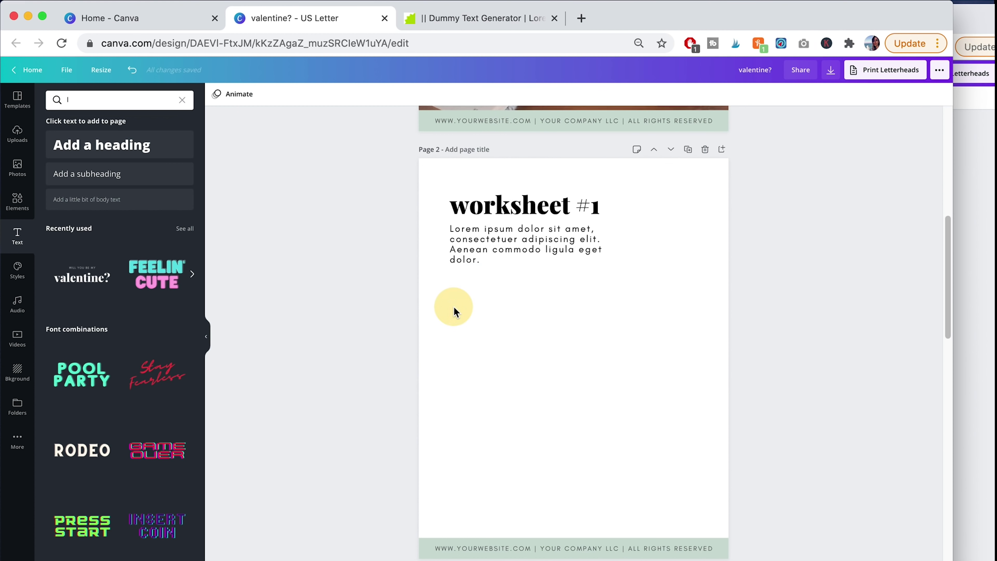
pyautogui.click(16, 204)
pyautogui.click(16, 200)
pyautogui.scroll(-3, 118, 353)
pyautogui.click(185, 344)
pyautogui.scroll(-10, 157, 353)
pyautogui.click(123, 407)
pyautogui.moveTo(617, 316); pyautogui.dragTo(623, 327)
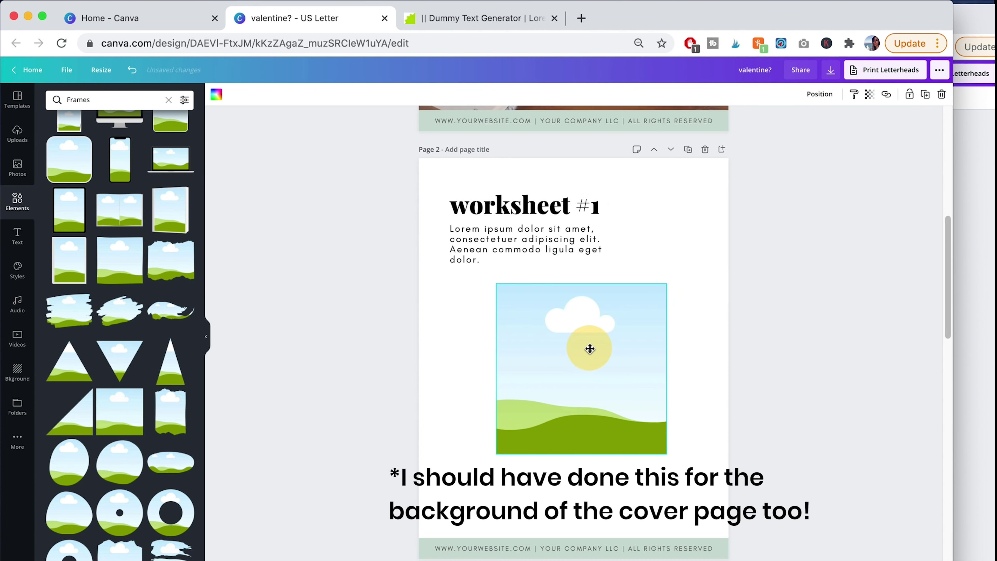
# Fill the square frame with the recently used open-book photo, shrink it, and place it beside the "worksheet #1" heading.
pyautogui.click(17, 167)
pyautogui.moveTo(80, 184); pyautogui.dragTo(568, 382)
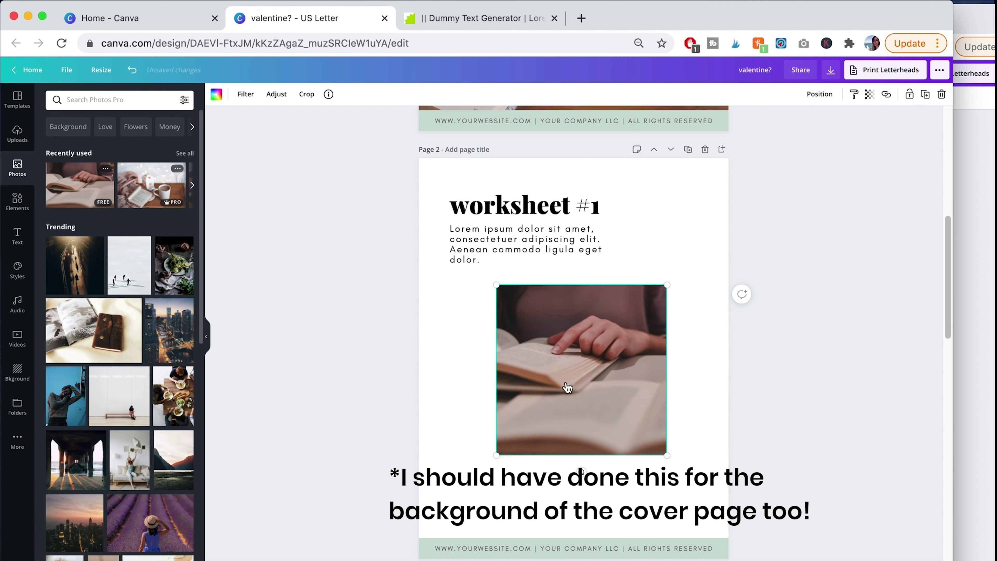
pyautogui.moveTo(667, 455); pyautogui.dragTo(589, 358)
pyautogui.moveTo(544, 330); pyautogui.dragTo(663, 244)
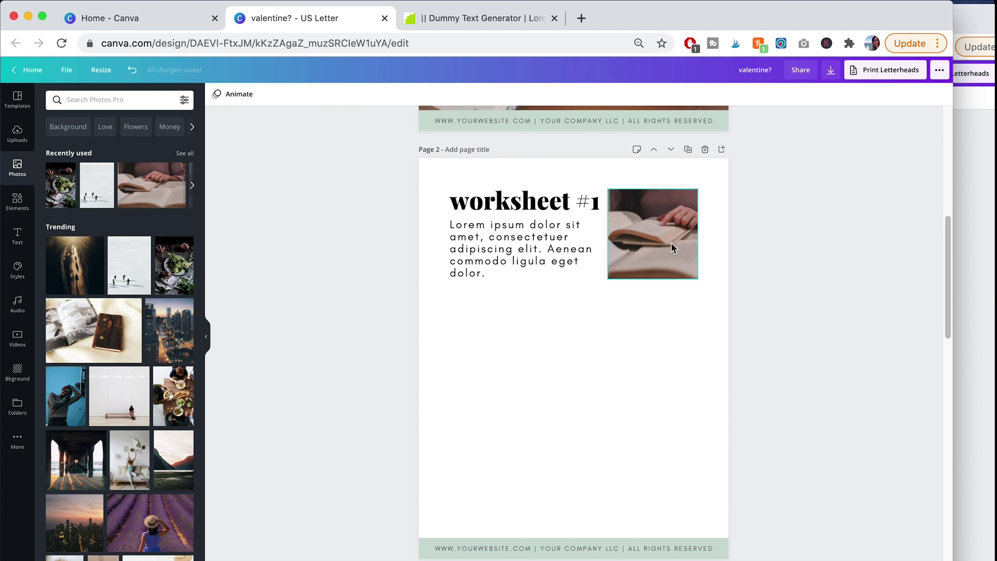
# Add the food photo to page 2 without a frame and move the framed book photo lower on the page.
pyautogui.click(661, 238)
pyautogui.press('Delete')
pyautogui.click(654, 428)
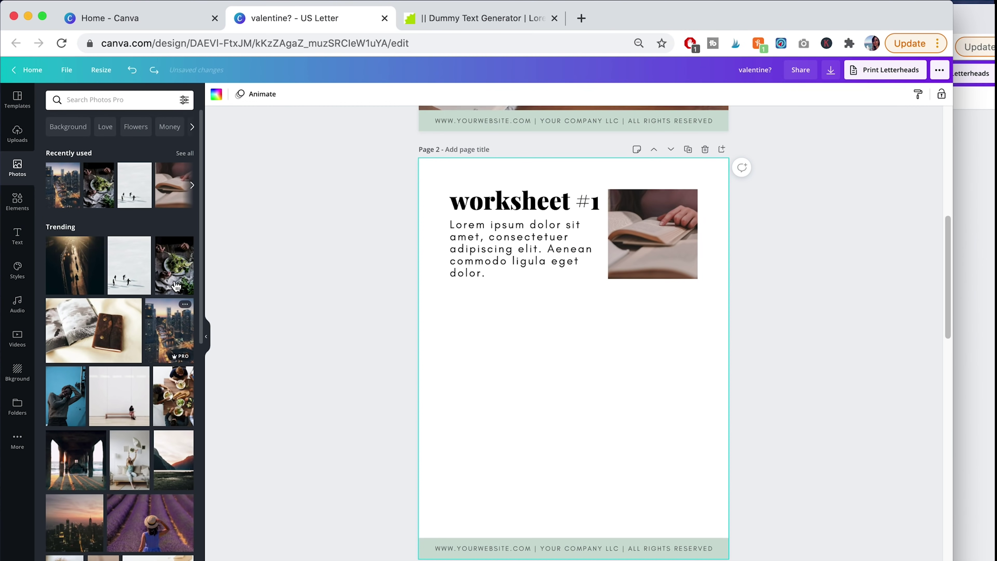
pyautogui.click(162, 275)
pyautogui.moveTo(602, 304); pyautogui.dragTo(472, 304)
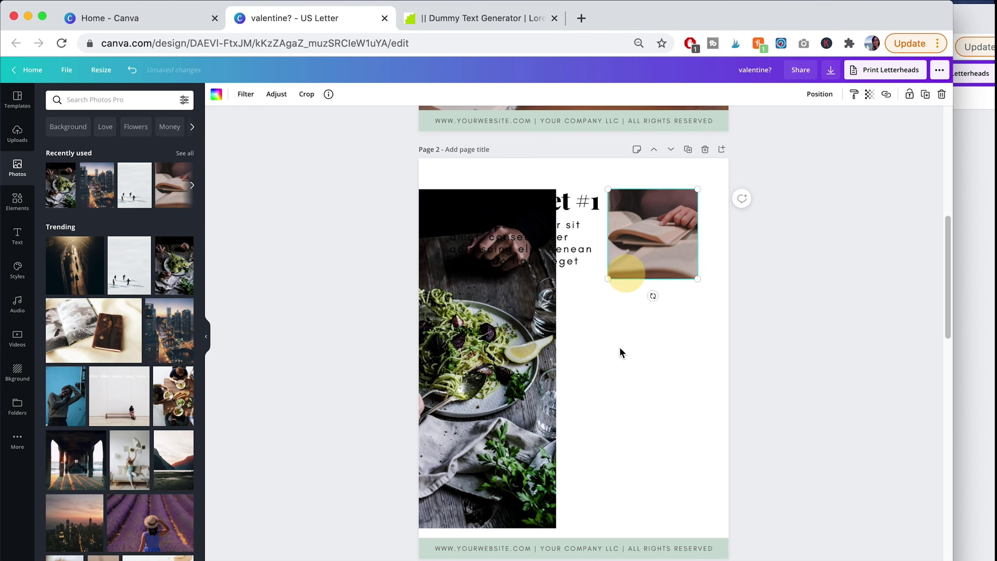
pyautogui.moveTo(624, 275); pyautogui.dragTo(619, 477)
# Scale down the food photo, place it beside the worksheet heading, and crop it to a short rectangle.
pyautogui.click(543, 212)
pyautogui.moveTo(553, 206); pyautogui.dragTo(707, 289)
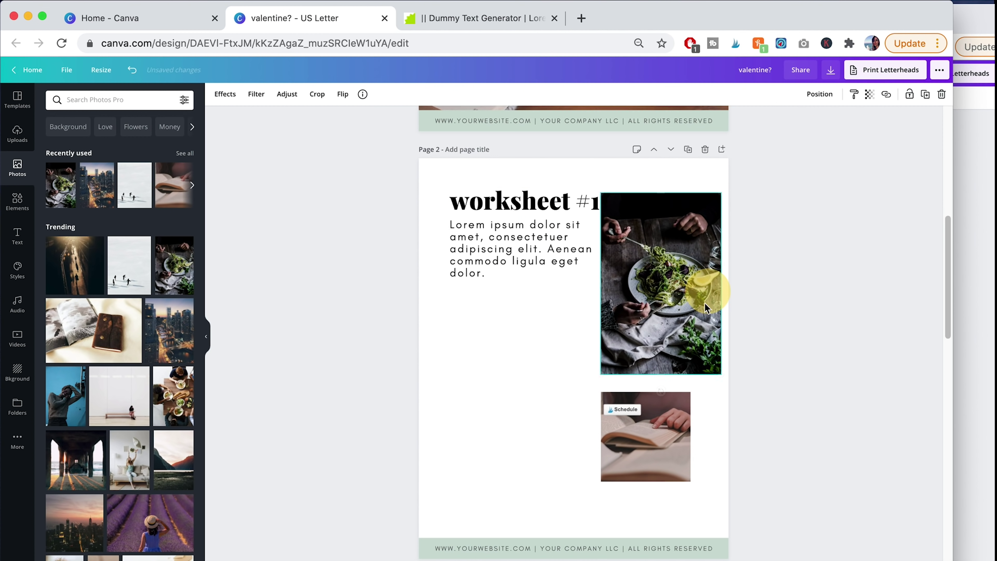
pyautogui.moveTo(665, 378); pyautogui.dragTo(663, 271)
# Try replacing the food photo with the notebook photo, and delete that unframed image.
pyautogui.click(457, 408)
pyautogui.press('super+z')
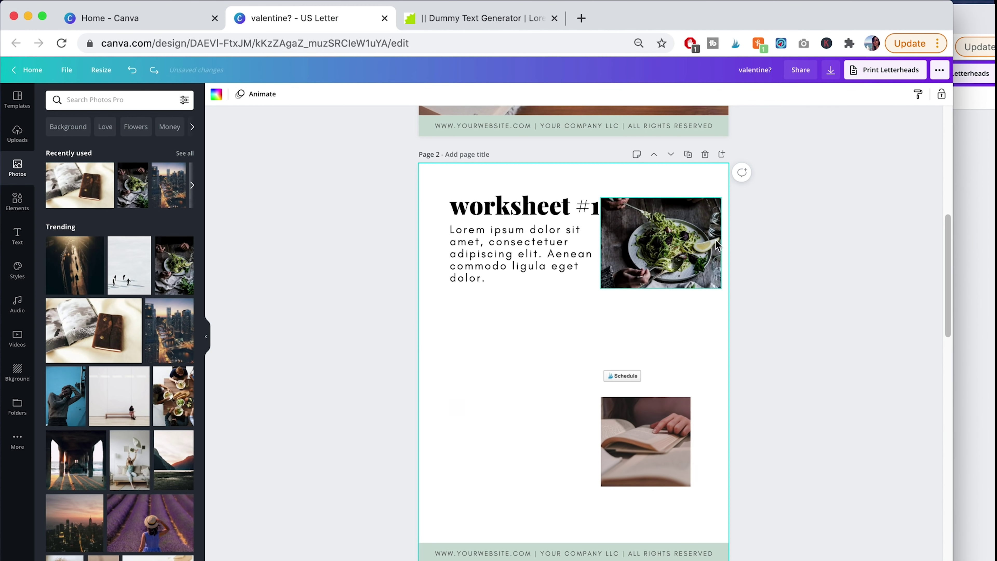
pyautogui.moveTo(128, 355); pyautogui.dragTo(639, 251)
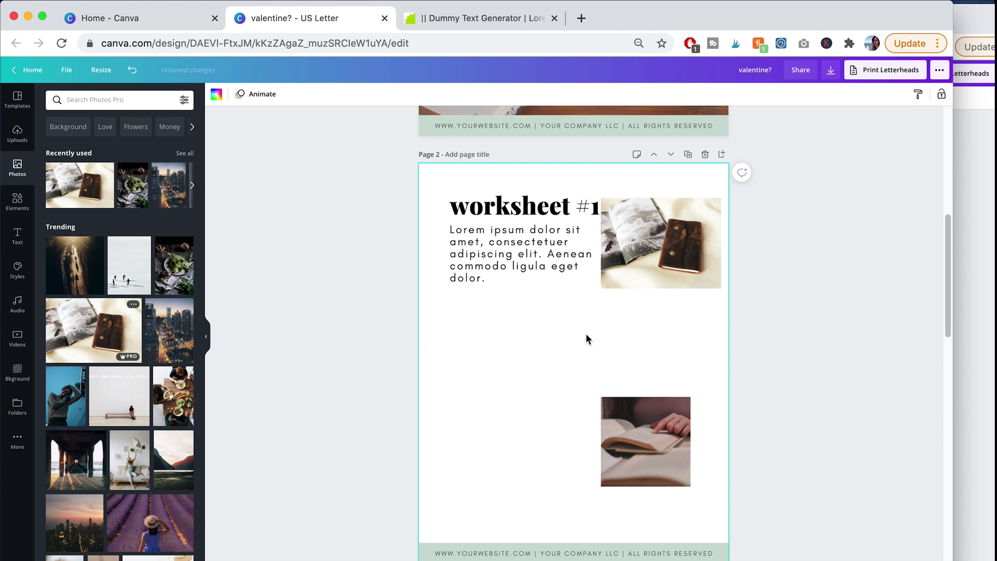
pyautogui.press('Delete')
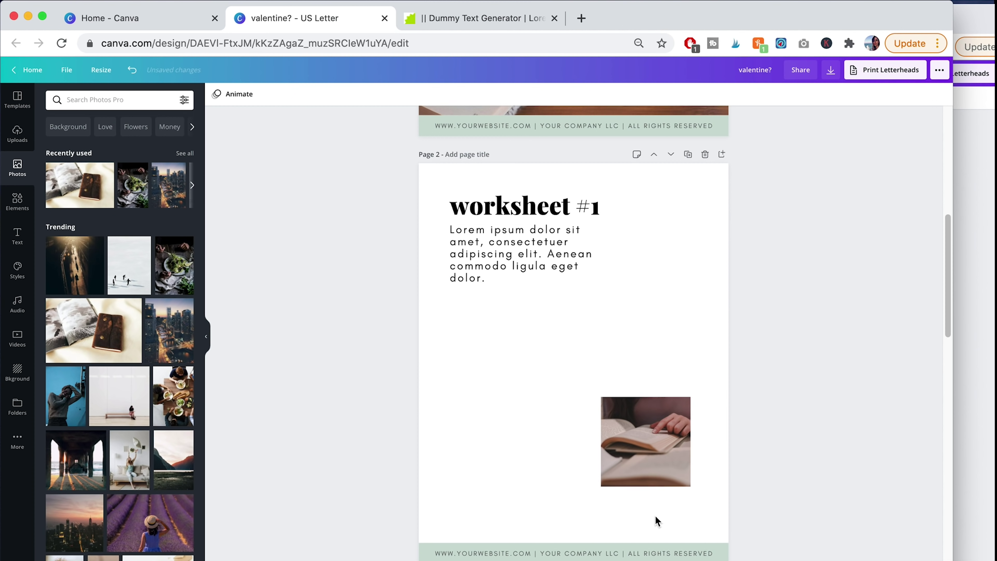
# Move the framed book photo back beside the "worksheet #1" heading and set its brightness to 18.
pyautogui.moveTo(639, 453); pyautogui.dragTo(651, 246)
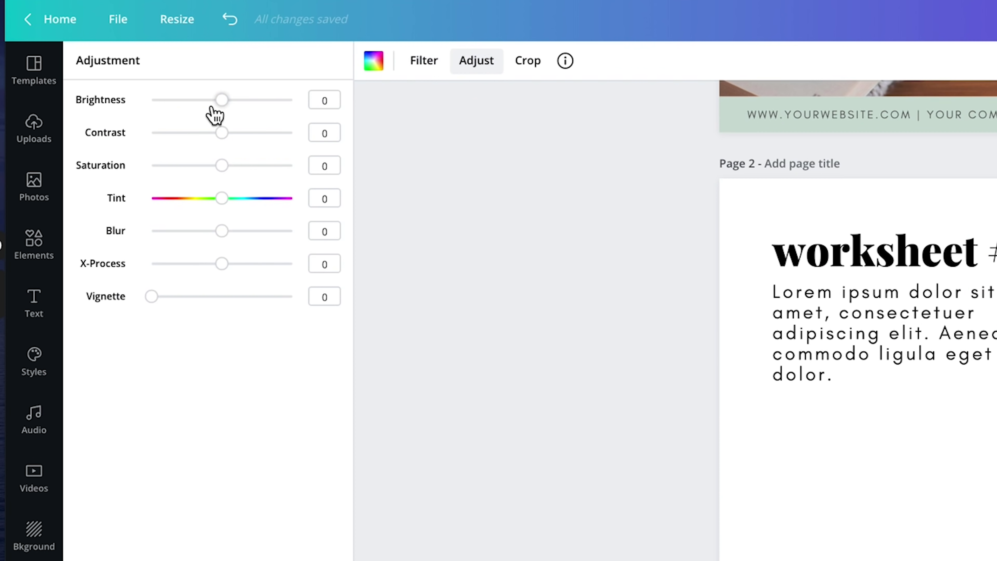
pyautogui.click(223, 103)
pyautogui.moveTo(222, 103); pyautogui.dragTo(235, 102)
# Try different tints on the book photo and apply the Cali filter to it.
pyautogui.moveTo(222, 199); pyautogui.dragTo(250, 189)
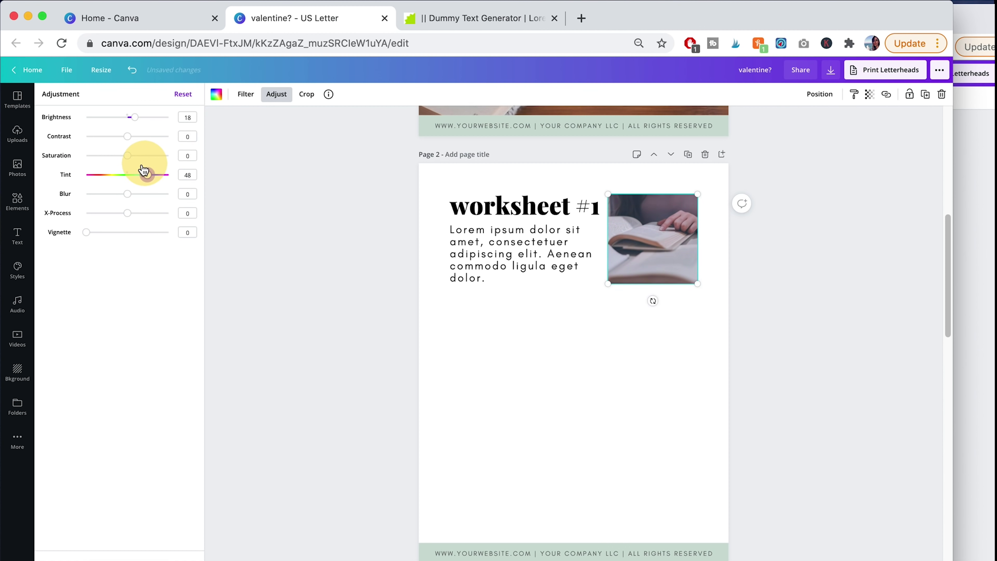
pyautogui.moveTo(143, 170); pyautogui.dragTo(131, 171)
pyautogui.moveTo(122, 173); pyautogui.dragTo(106, 171)
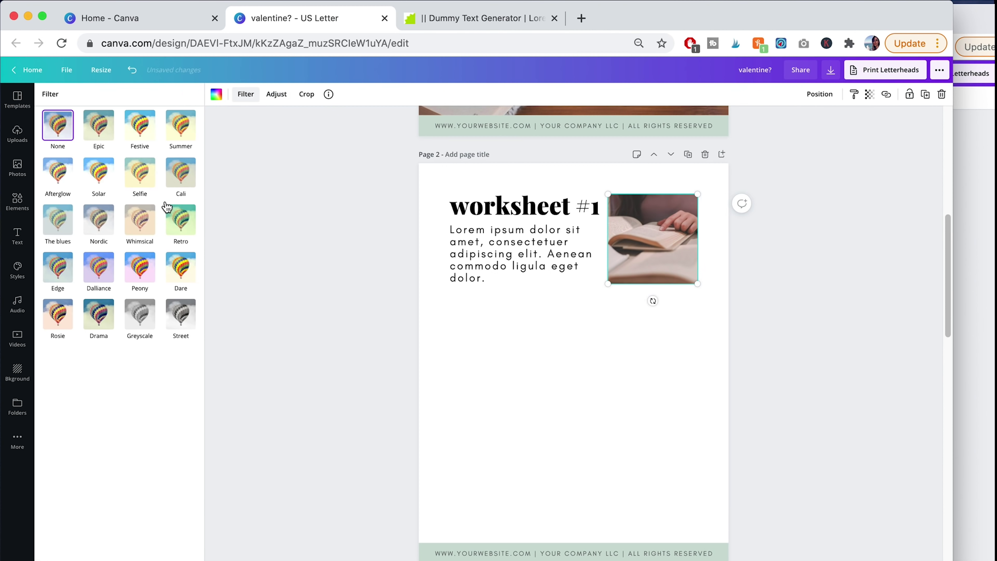
pyautogui.click(144, 179)
pyautogui.click(180, 181)
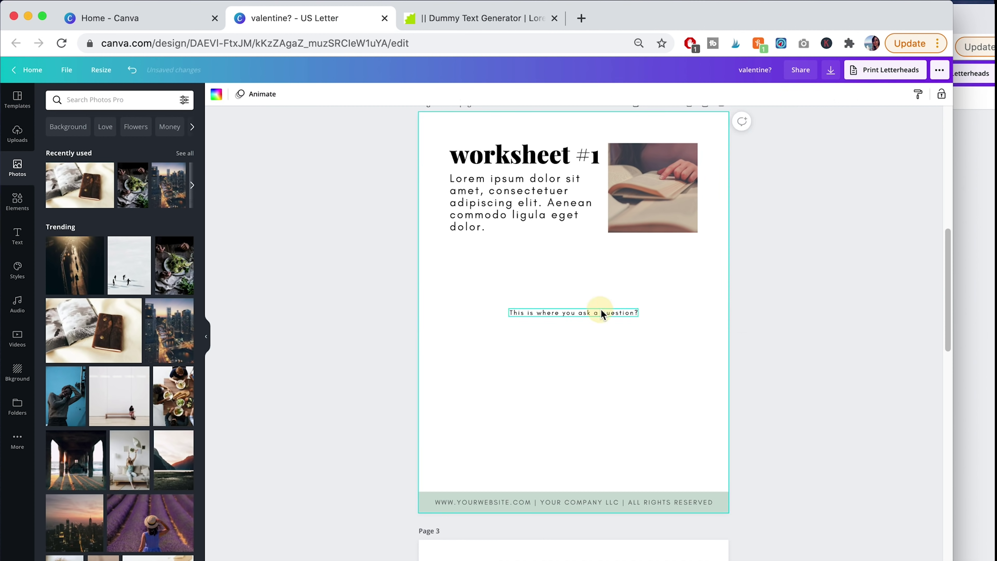
# Set the "This is where you ask a question?" text to size 18 and change the copied heading above it to "questions:".
pyautogui.doubleClick(601, 312)
pyautogui.click(322, 94)
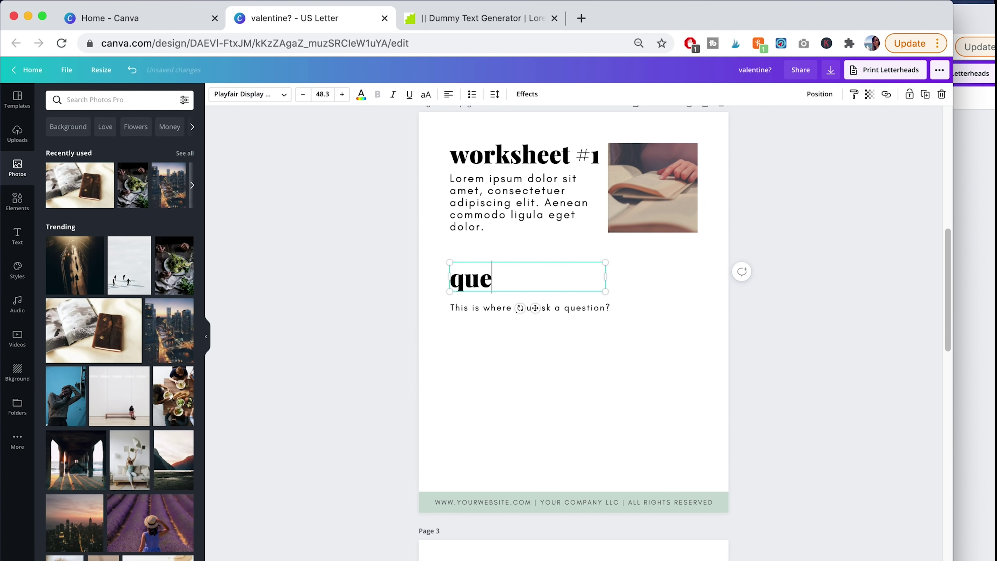
pyautogui.write('stions:')
# Duplicate the question text into four lines under "questions:" and space them evenly vertically.
pyautogui.click(568, 312)
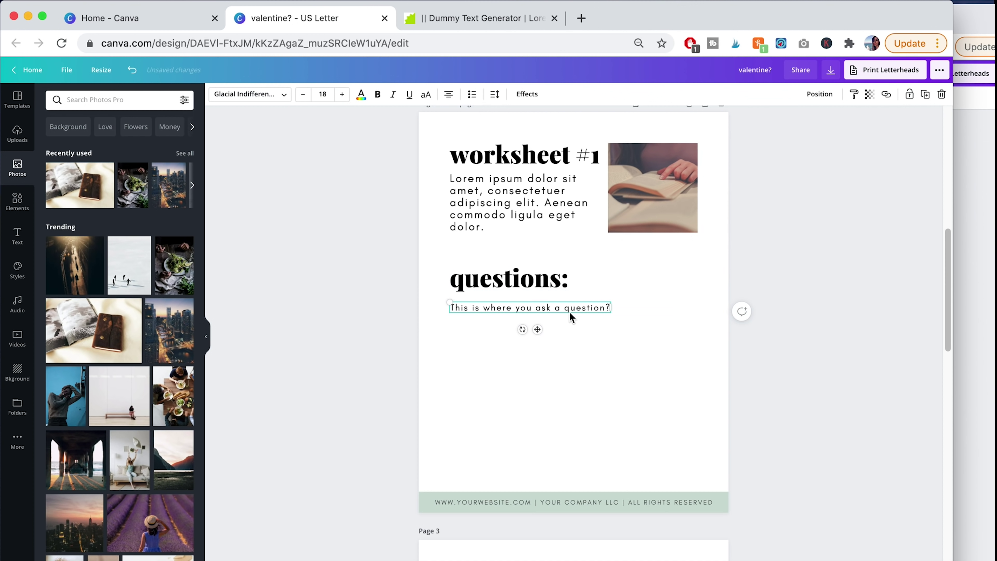
pyautogui.moveTo(570, 314); pyautogui.dragTo(567, 418)
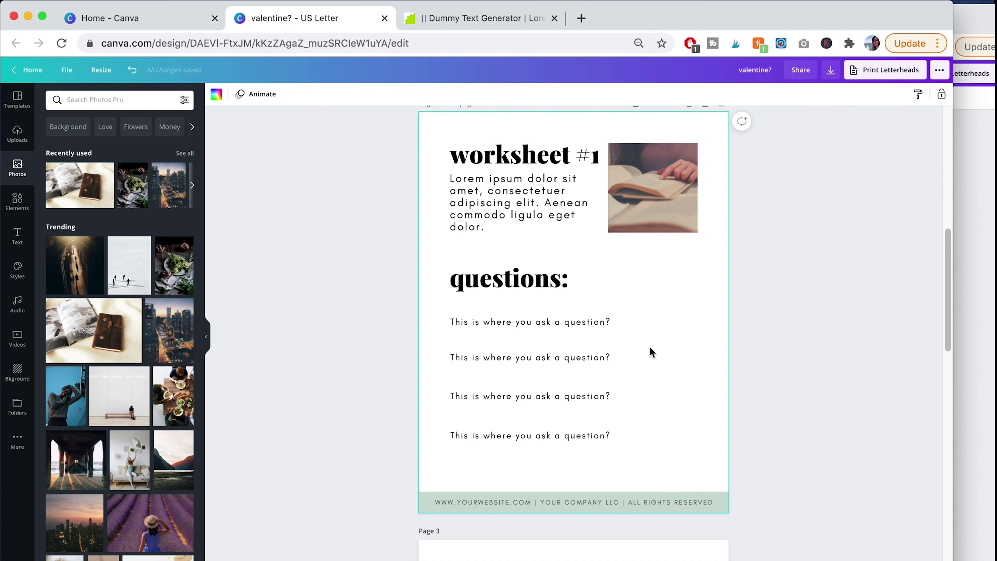
pyautogui.moveTo(555, 396)
pyautogui.mouseDown()
pyautogui.moveTo(550, 403)
pyautogui.moveTo(555, 388)
pyautogui.moveTo(552, 401)
pyautogui.mouseUp()
pyautogui.moveTo(673, 467); pyautogui.dragTo(580, 323)
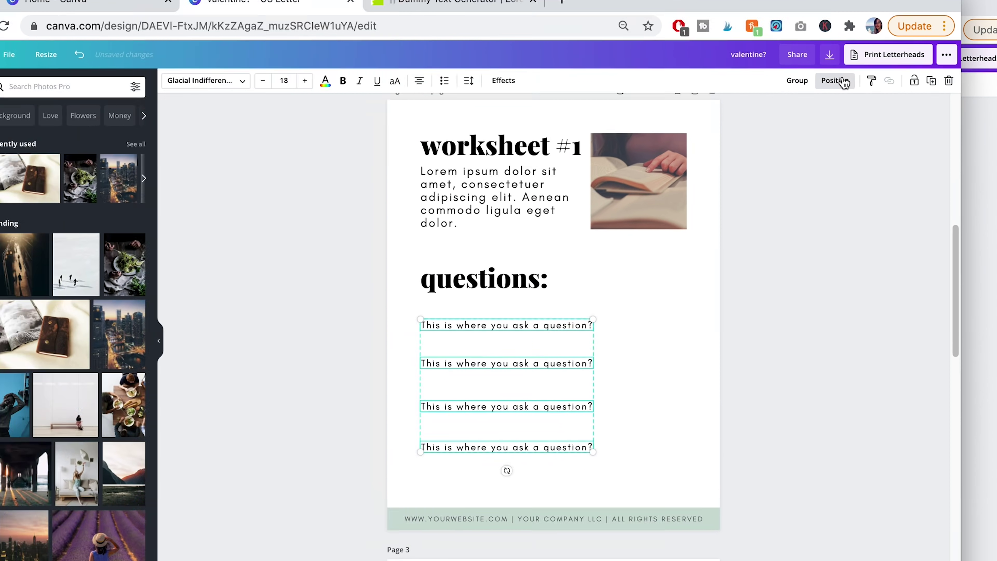
pyautogui.click(836, 94)
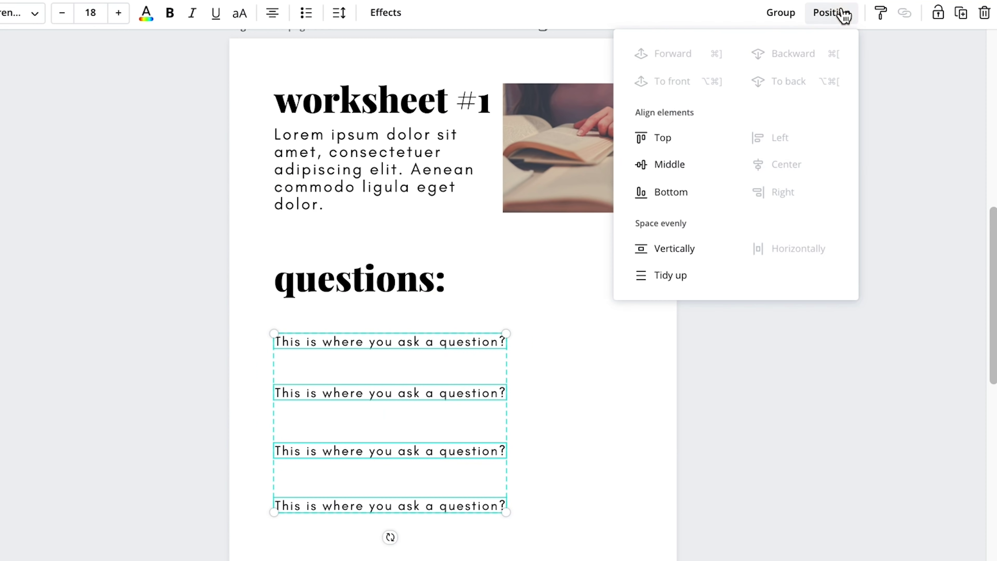
pyautogui.click(687, 251)
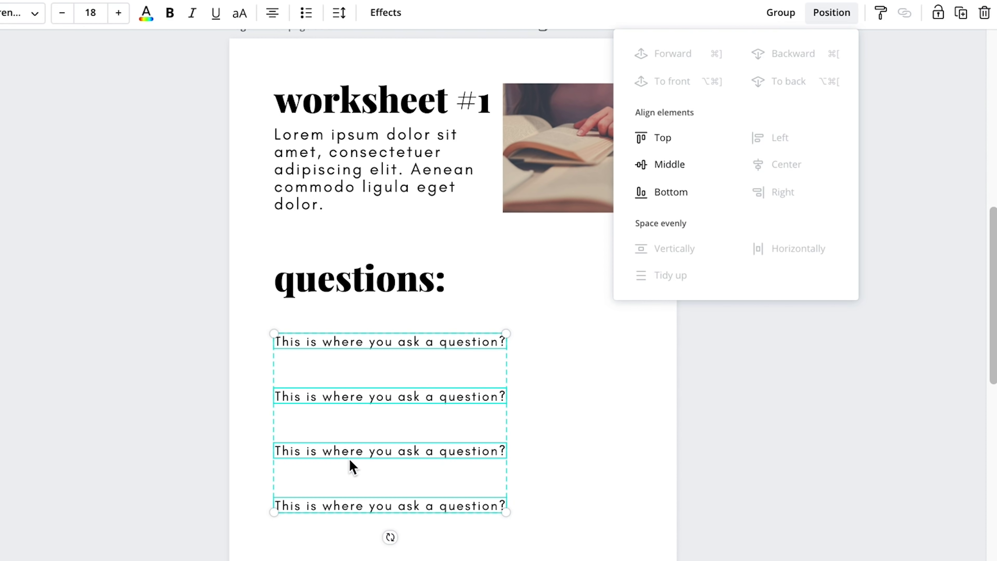
pyautogui.click(616, 543)
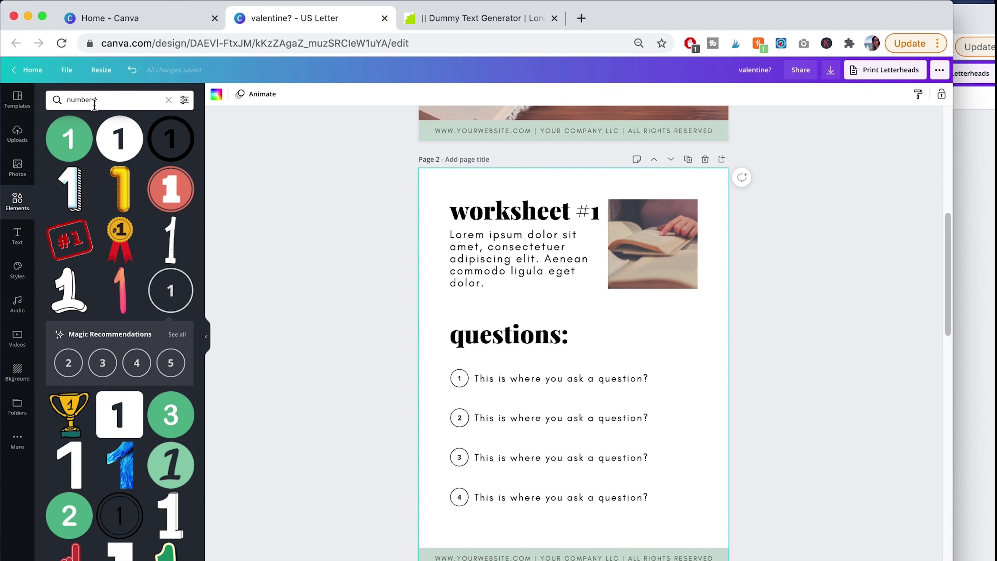
# Search the elements for "square", add the solid square, and shape it into a wide, thin answer bar under question 1.
pyautogui.tripleClick(94, 103)
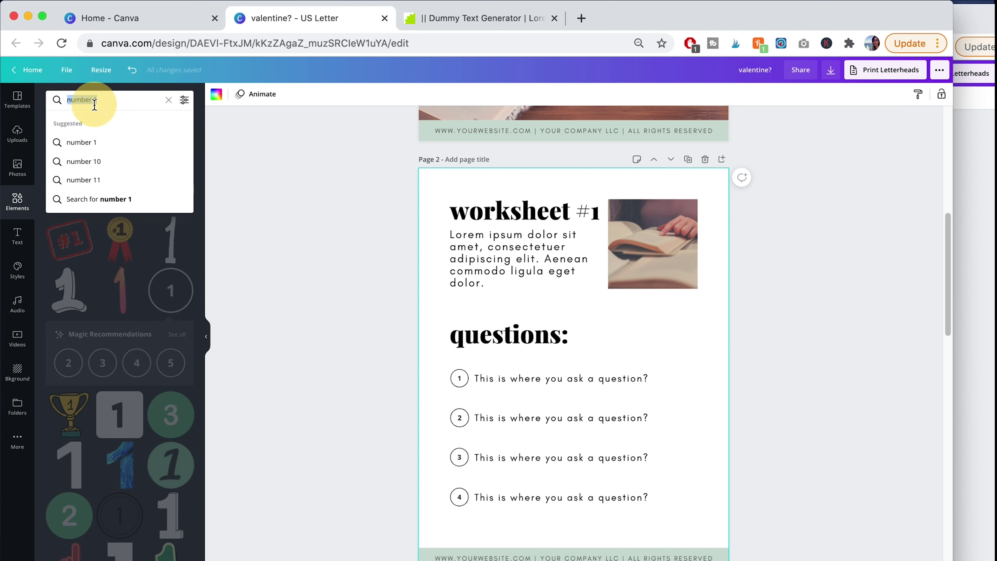
pyautogui.write('square')
pyautogui.press('Return')
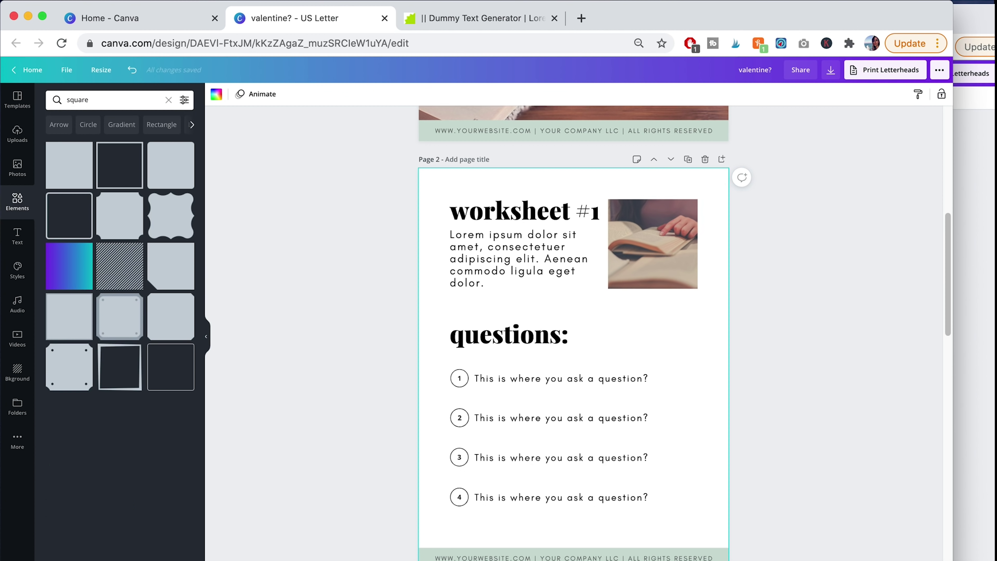
pyautogui.click(80, 167)
pyautogui.moveTo(576, 285); pyautogui.dragTo(571, 400)
pyautogui.moveTo(646, 397); pyautogui.dragTo(701, 391)
# Set the salmon answer bar's transparency to 25.
pyautogui.click(869, 95)
pyautogui.click(857, 122)
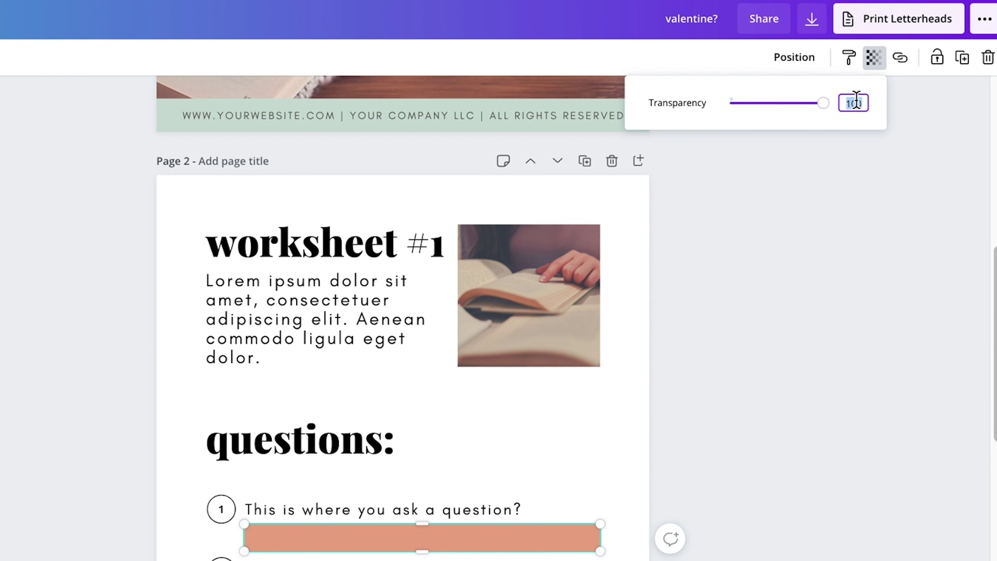
pyautogui.write('25')
pyautogui.press('Return')
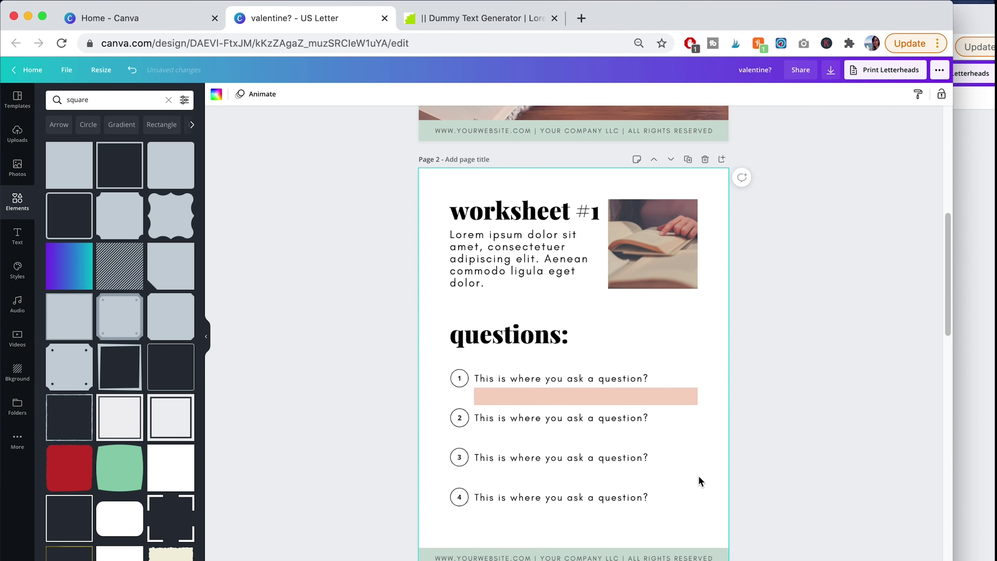
# Add matching salmon answer bars under questions 2 to 4 and a thin salmon strip along page 2's upper edge.
pyautogui.moveTo(601, 560); pyautogui.dragTo(732, 560)
pyautogui.click(690, 383)
pyautogui.moveTo(690, 384); pyautogui.dragTo(665, 530)
# Review the workbook's cover and worksheet pages for a consistent look.
pyautogui.scroll(10, 813, 397)
pyautogui.scroll(-10, 812, 397)
pyautogui.scroll(12, 812, 397)
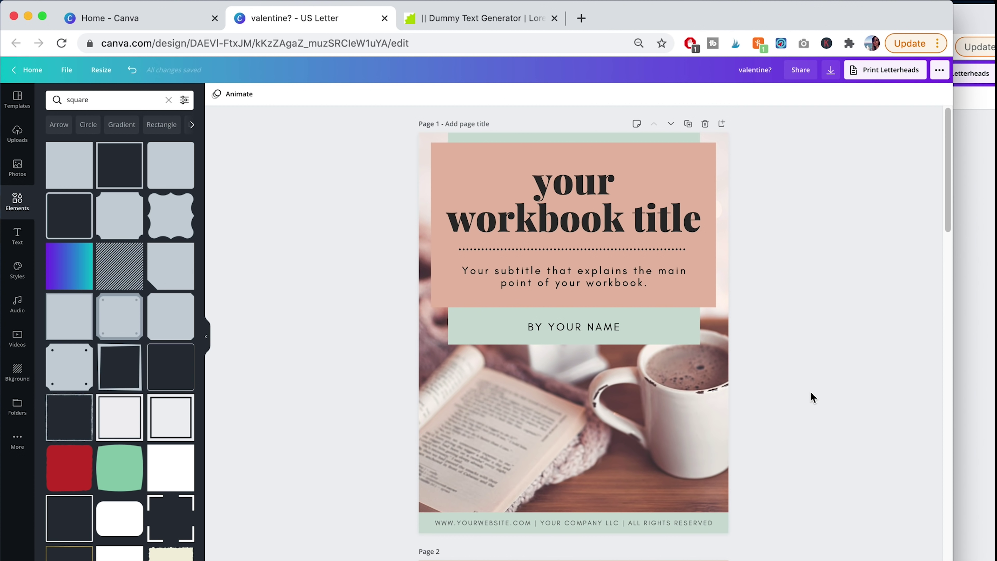
pyautogui.scroll(-10, 812, 397)
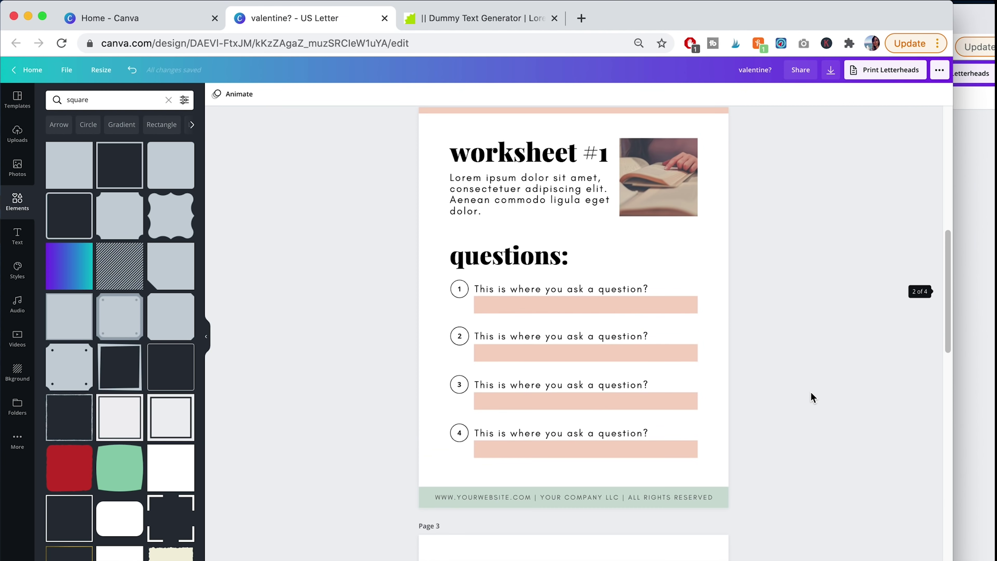
pyautogui.scroll(10, 812, 398)
pyautogui.scroll(-9, 812, 397)
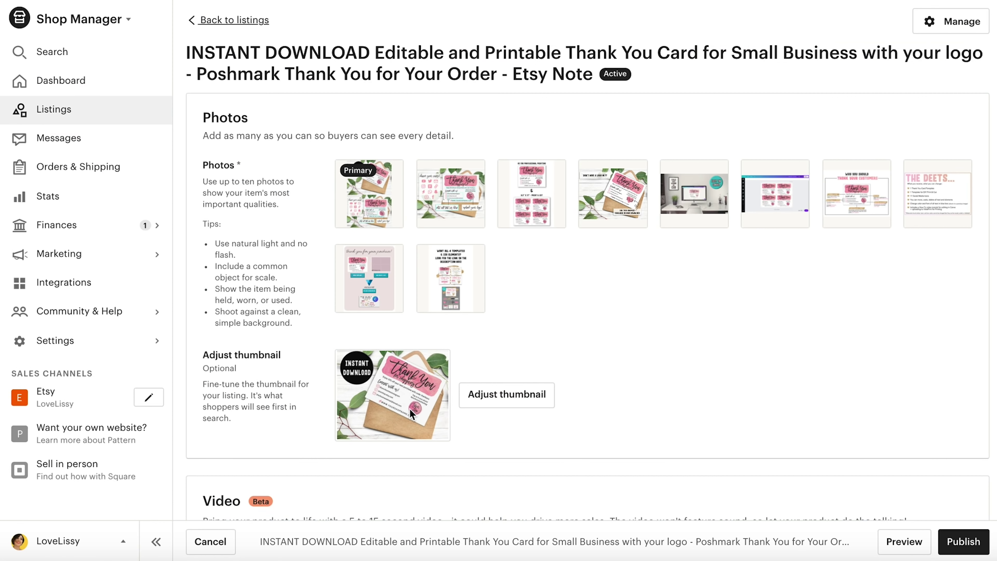
# Examine the thank-you card listing on Etsy, from its photos and video to the listing details and digital files.
pyautogui.scroll(-20, 413, 427)
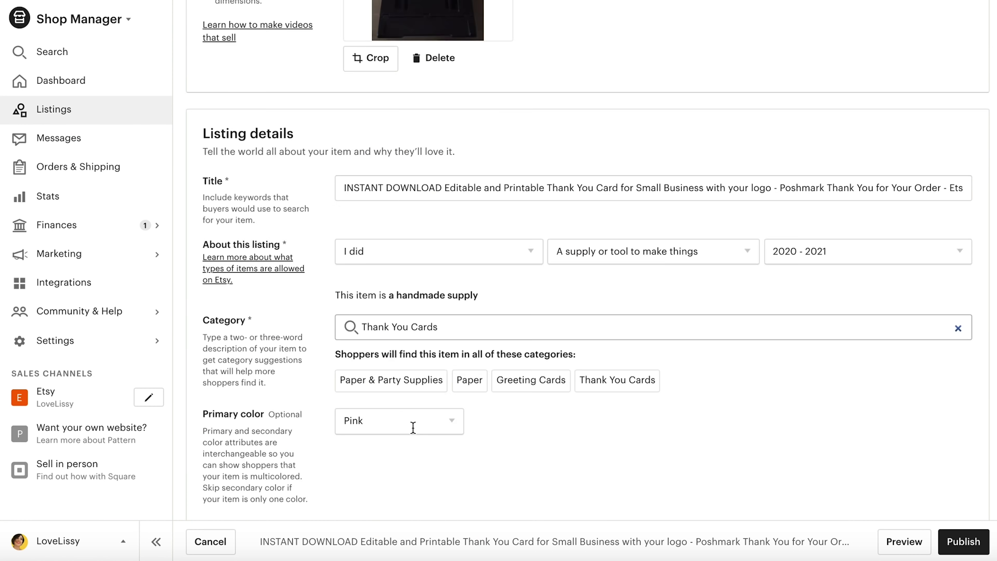
pyautogui.scroll(-15, 413, 427)
pyautogui.scroll(1, 415, 424)
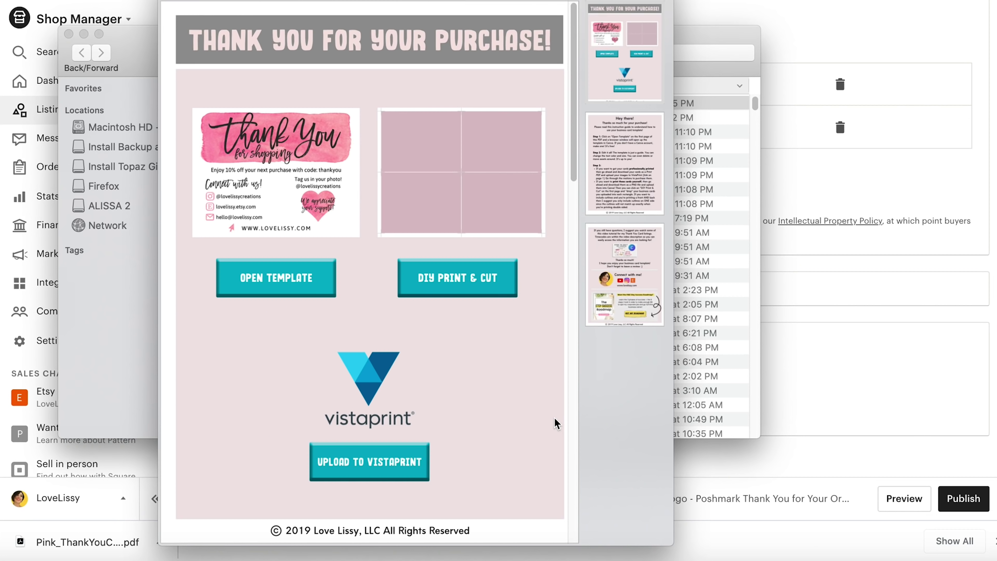
# Follow the delivery PDF's link to use the shared thank-you card template and examine the PDF's first page.
pyautogui.click(274, 277)
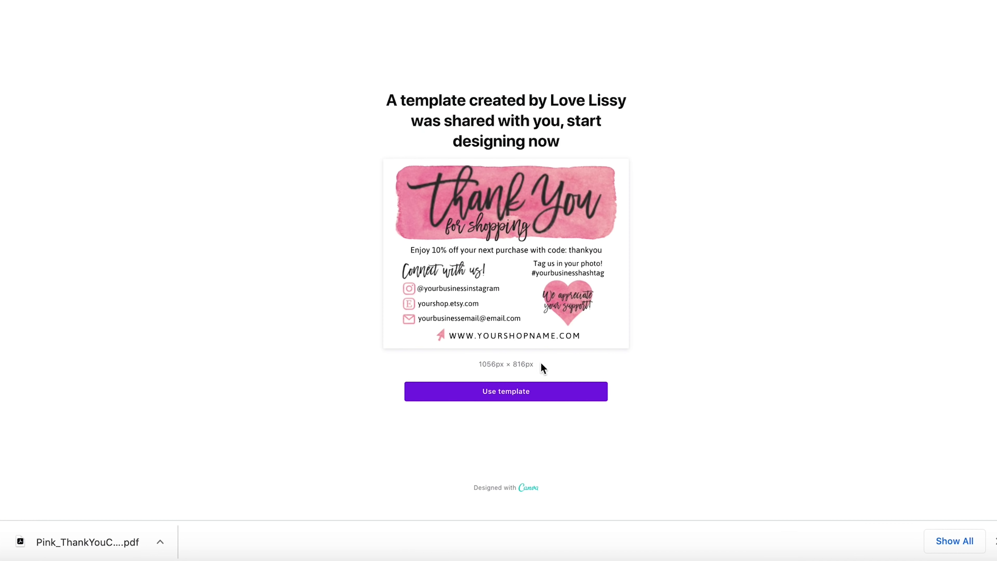
pyautogui.click(511, 393)
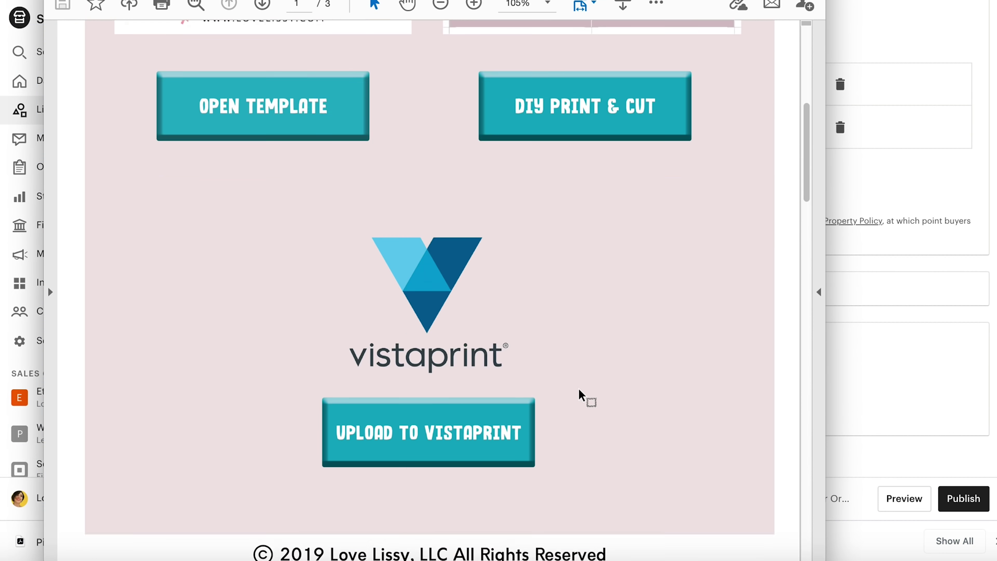
pyautogui.scroll(-10, 578, 396)
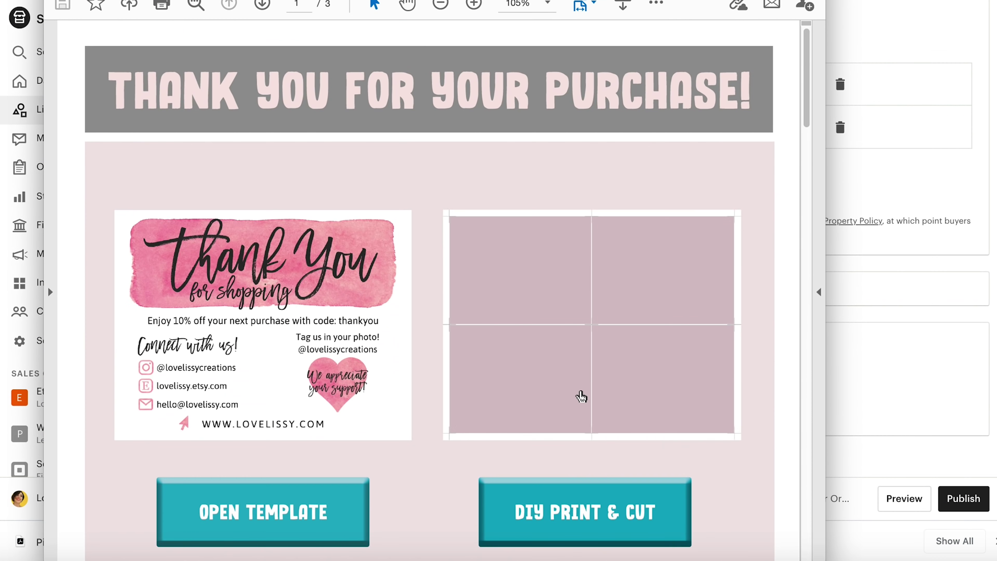
pyautogui.click(962, 173)
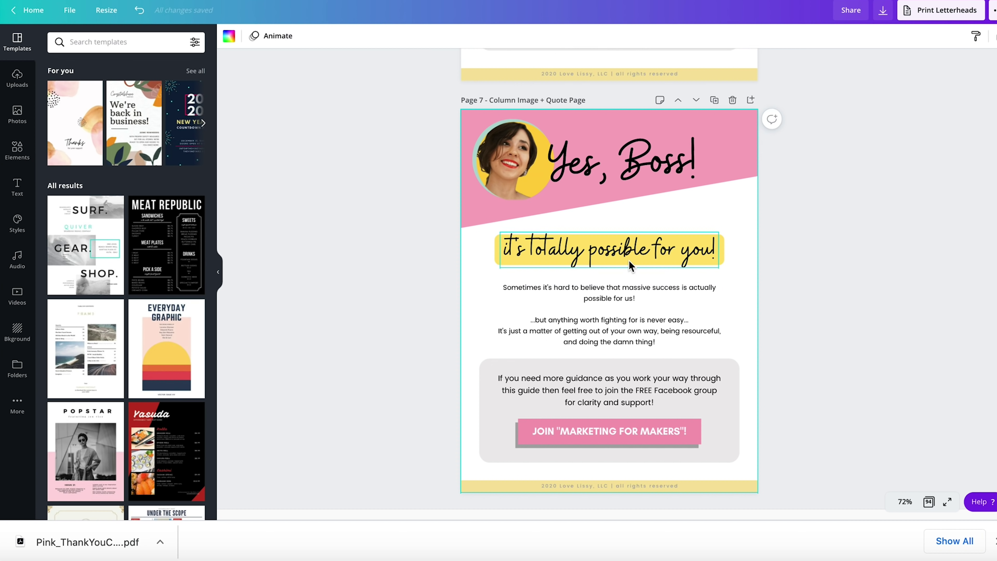
pyautogui.scroll(-15, 152, 304)
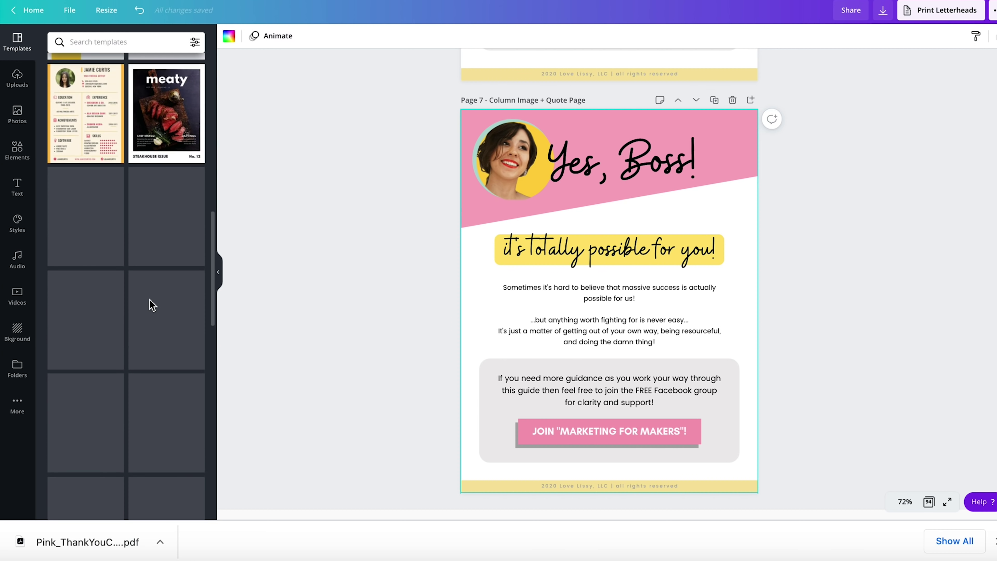
pyautogui.scroll(6, 151, 305)
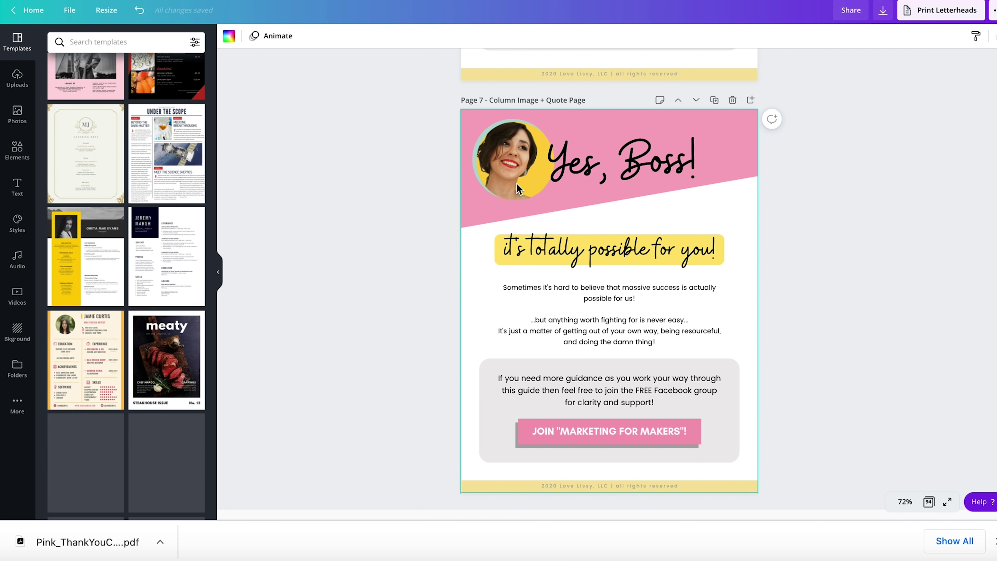
pyautogui.click(901, 271)
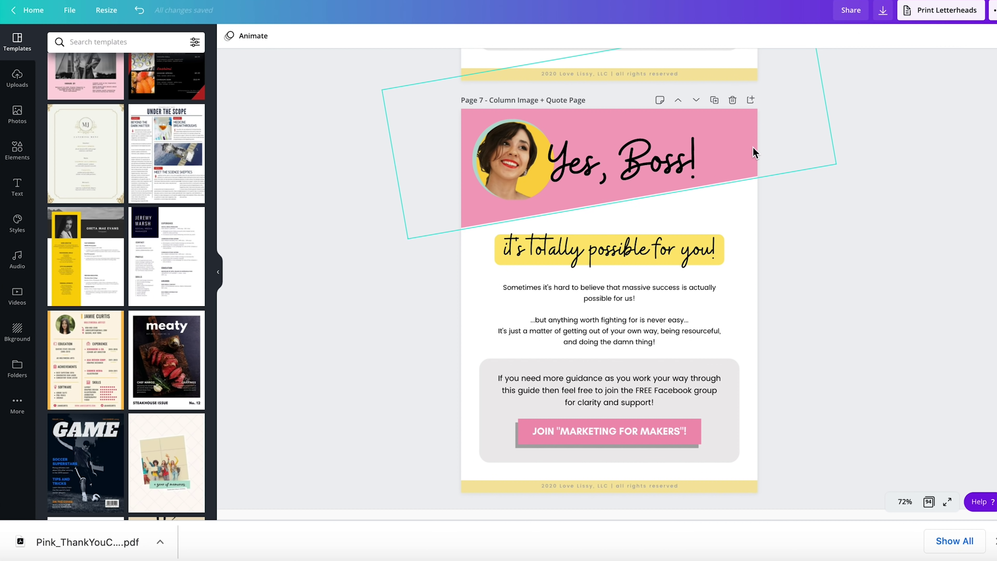
# Replace page 7's "Yes, Boss!" heading with "Thank you for your order!" and narrow its text box so it wraps.
pyautogui.doubleClick(625, 218)
pyautogui.write('Thank you for your order!')
pyautogui.moveTo(774, 160); pyautogui.dragTo(683, 157)
# Delete page 7's body paragraph, the "it's totally possible for you!" line, and the guidance text in the gray box.
pyautogui.click(609, 310)
pyautogui.press('Delete')
pyautogui.click(605, 249)
pyautogui.press('Delete')
pyautogui.click(617, 388)
pyautogui.press('Delete')
# Change the pink button's text on page 7 to "Click here for your template".
pyautogui.doubleClick(609, 430)
pyautogui.write('Click here for your template')
pyautogui.click(903, 400)
# Switch to the workbook design and download only page 1, the cover, as a JPG.
pyautogui.scroll(-1, 902, 401)
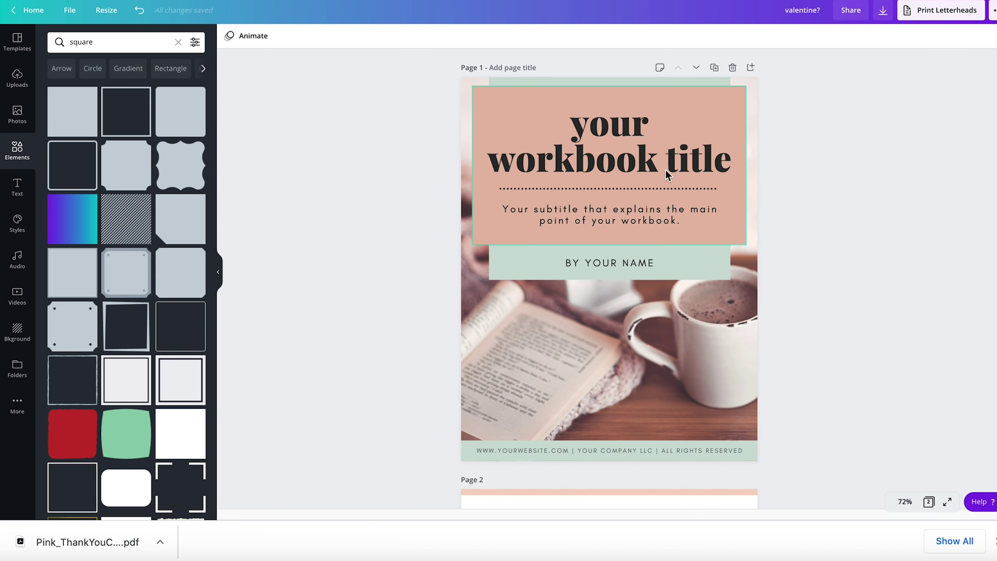
pyautogui.click(882, 11)
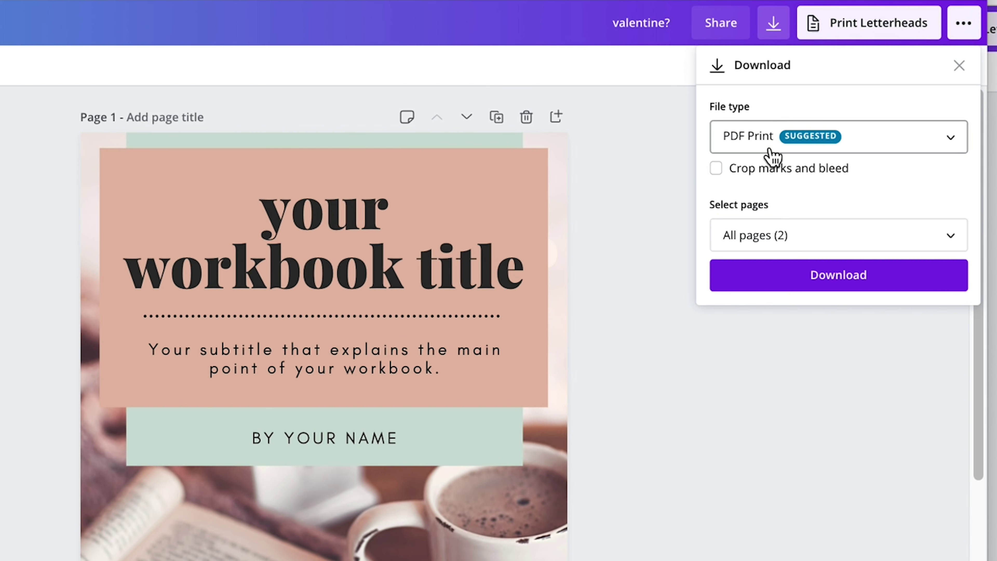
pyautogui.click(768, 150)
pyautogui.click(767, 58)
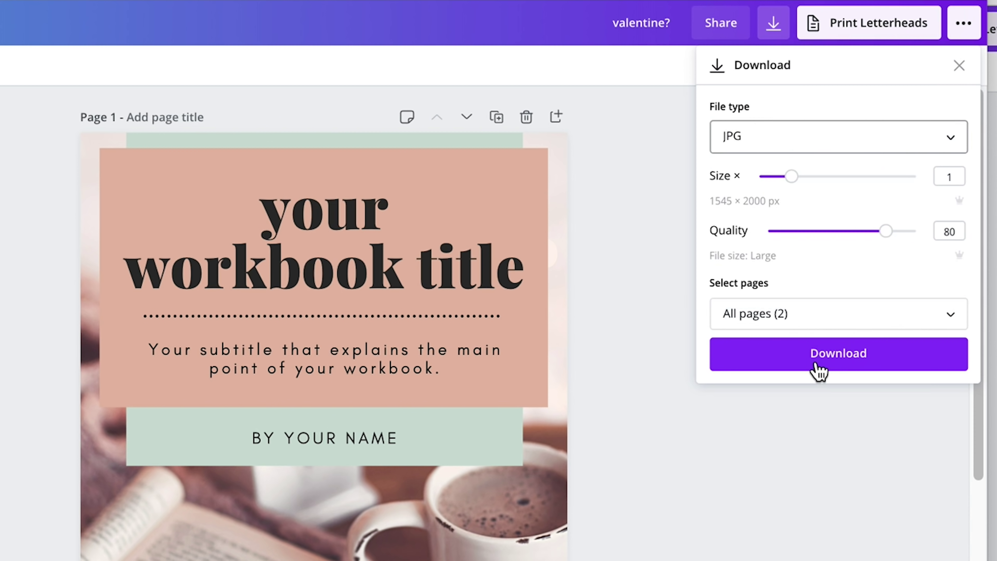
pyautogui.click(805, 314)
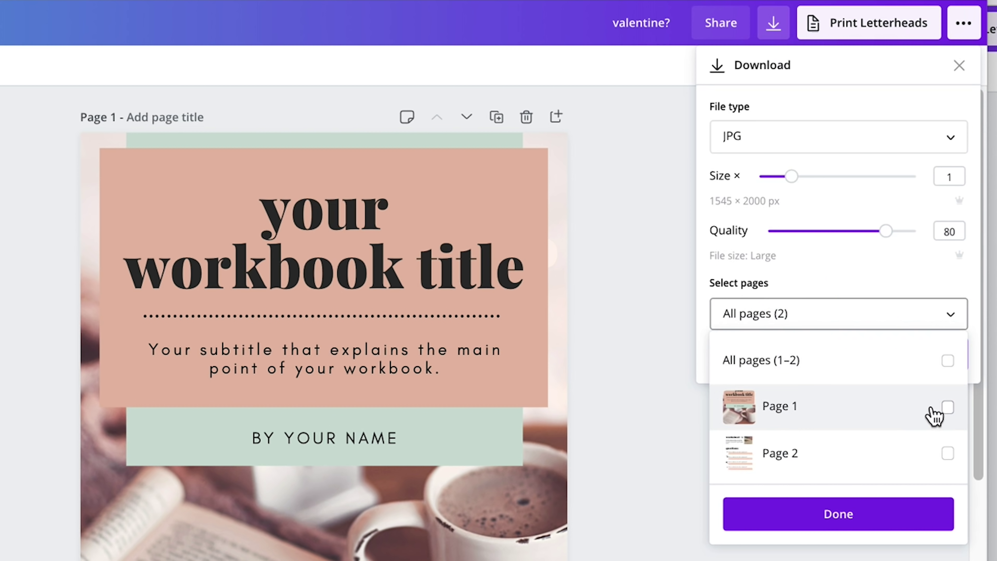
pyautogui.click(947, 405)
pyautogui.click(858, 518)
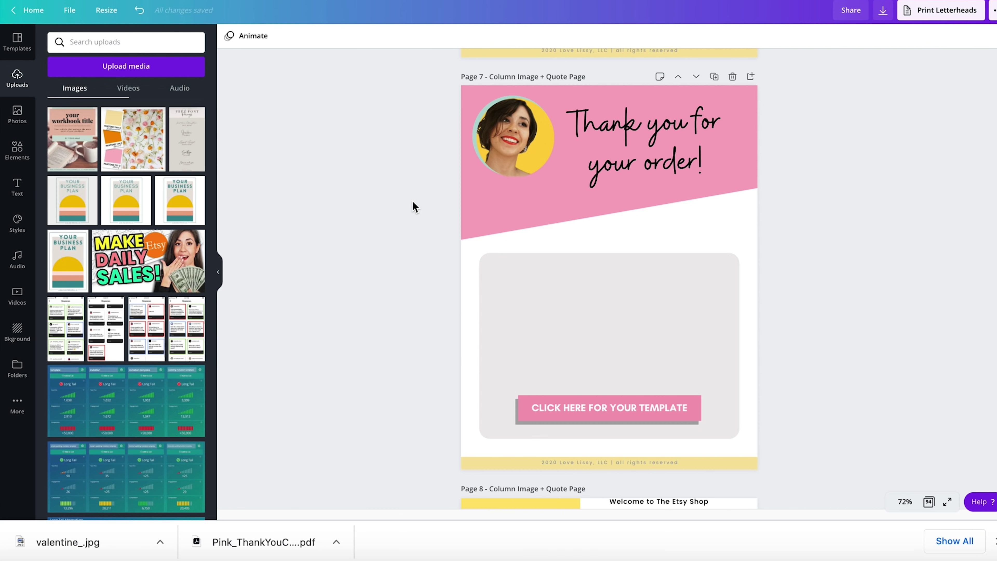
# Add a tablet frame from the frame elements to the gray box on the thank-you page.
pyautogui.click(17, 151)
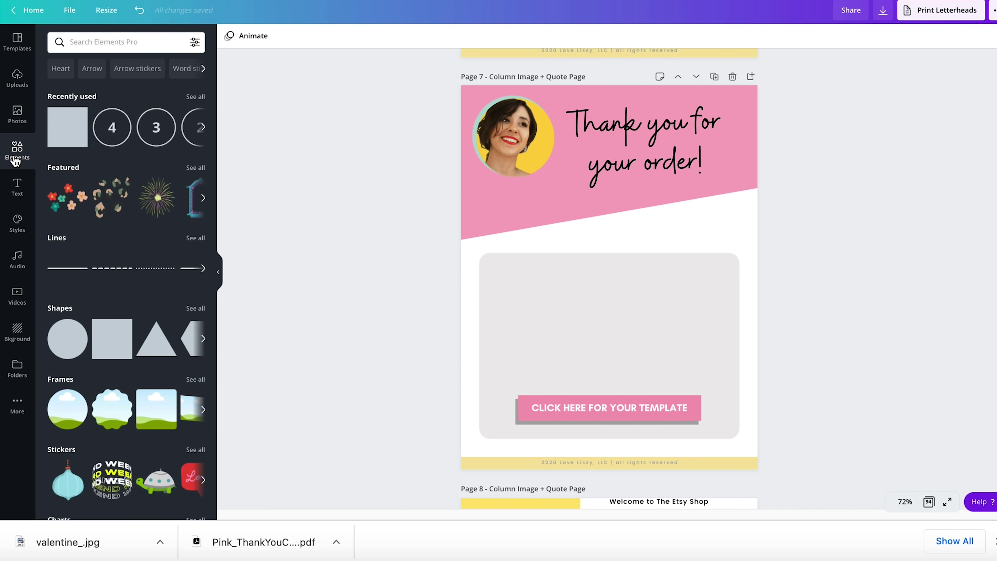
pyautogui.scroll(-3, 93, 300)
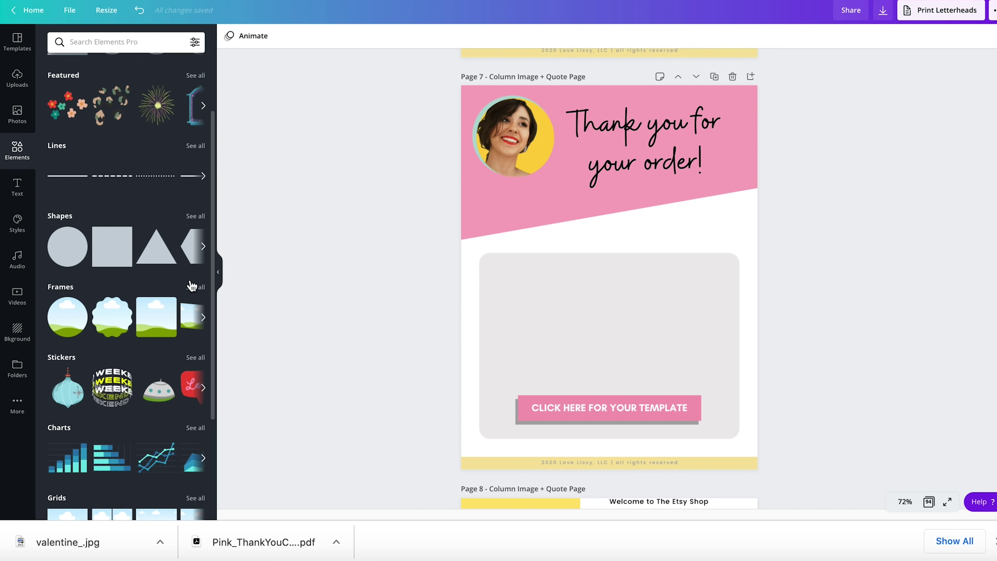
pyautogui.click(202, 290)
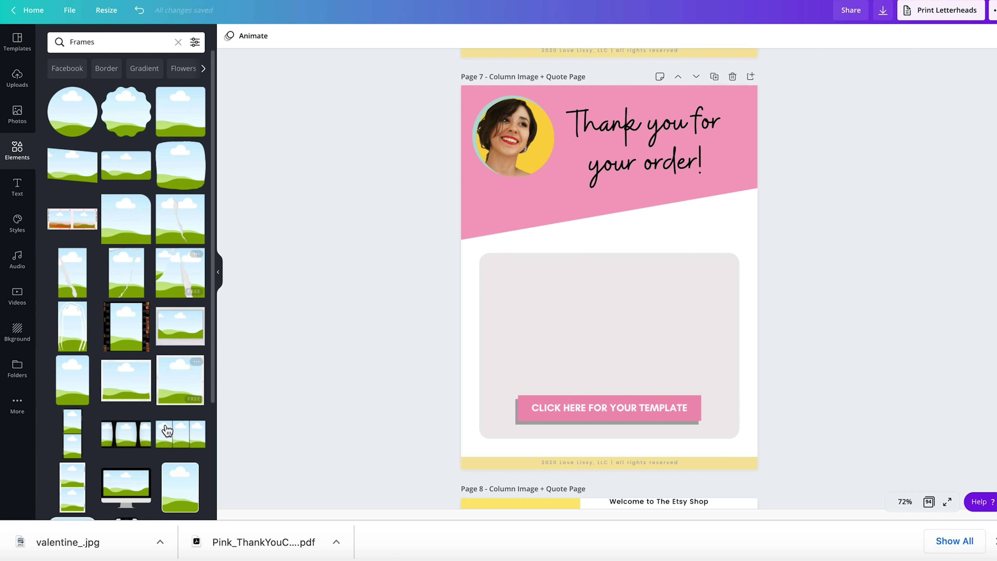
pyautogui.scroll(-8, 168, 433)
pyautogui.click(76, 302)
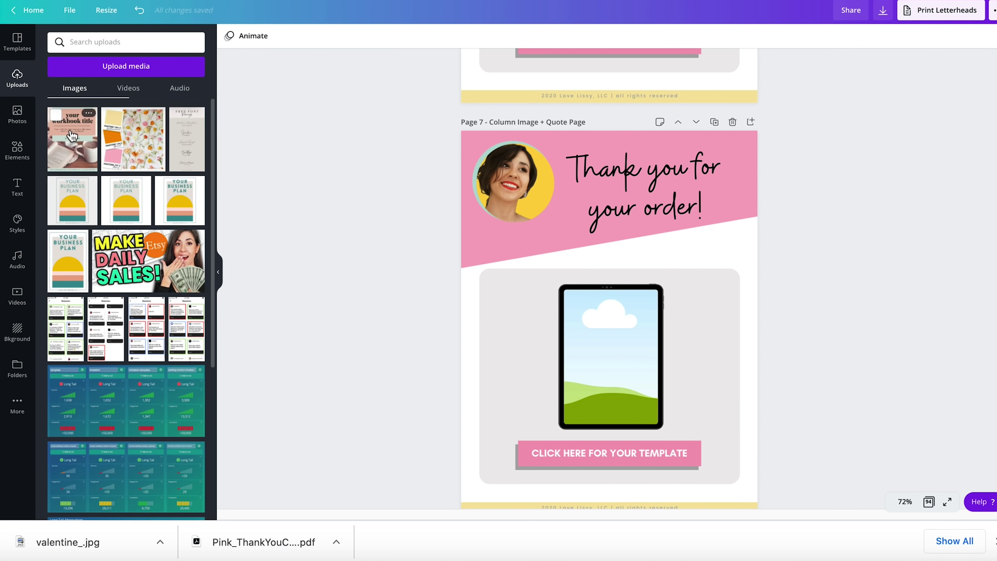
# Fill the tablet frame with the uploaded workbook cover image and recolor the tablet's body white.
pyautogui.moveTo(341, 225); pyautogui.dragTo(614, 367)
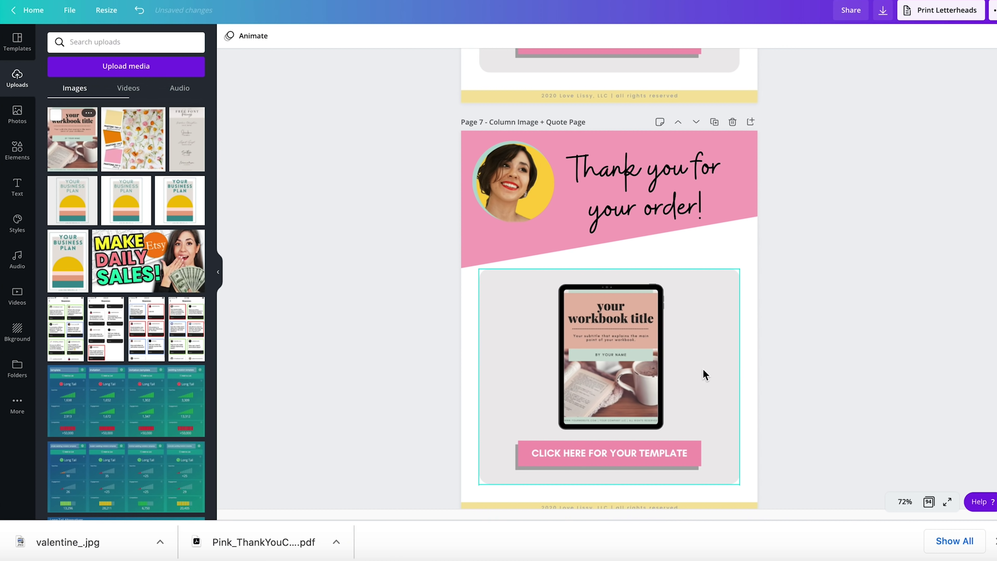
pyautogui.click(631, 369)
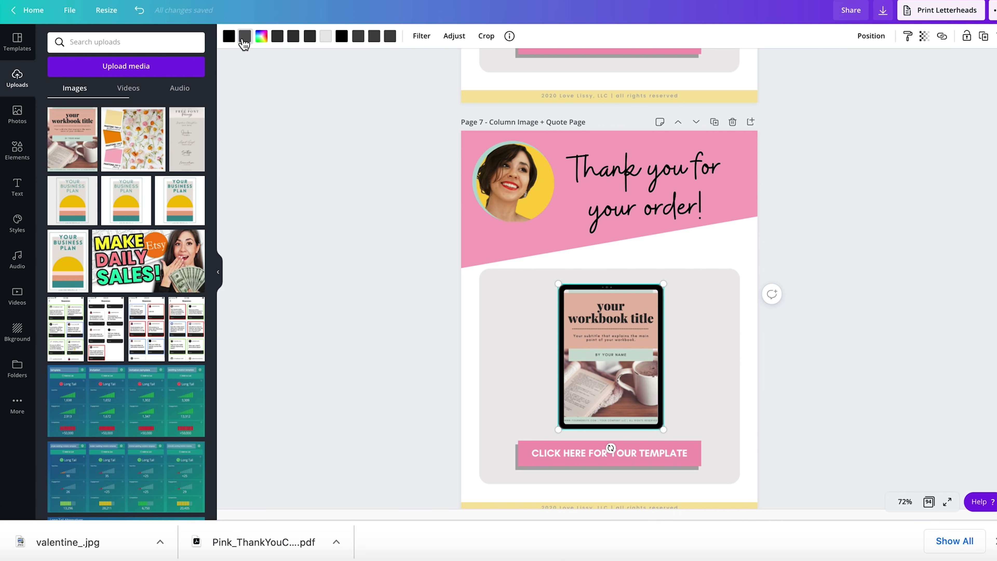
pyautogui.click(229, 37)
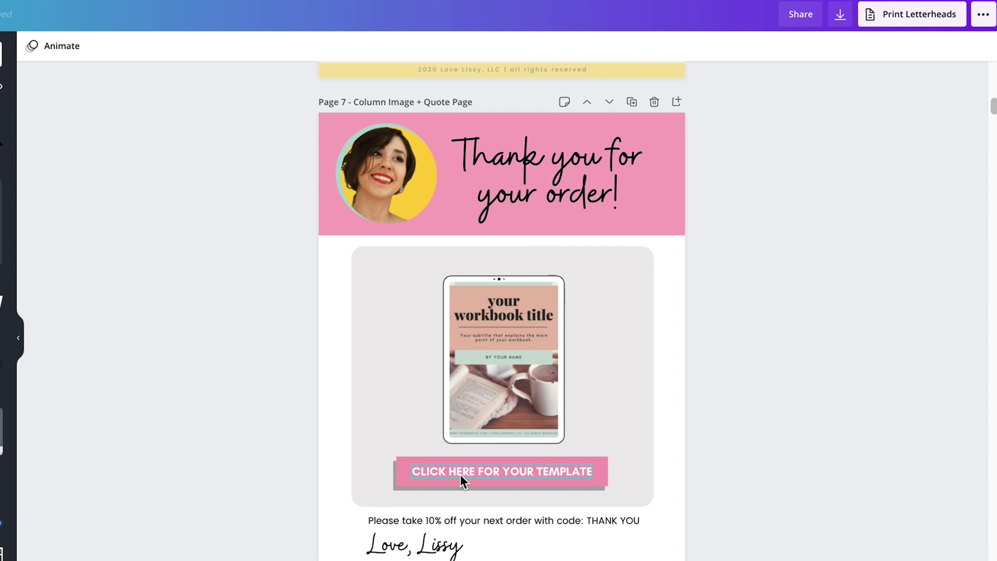
pyautogui.click(524, 479)
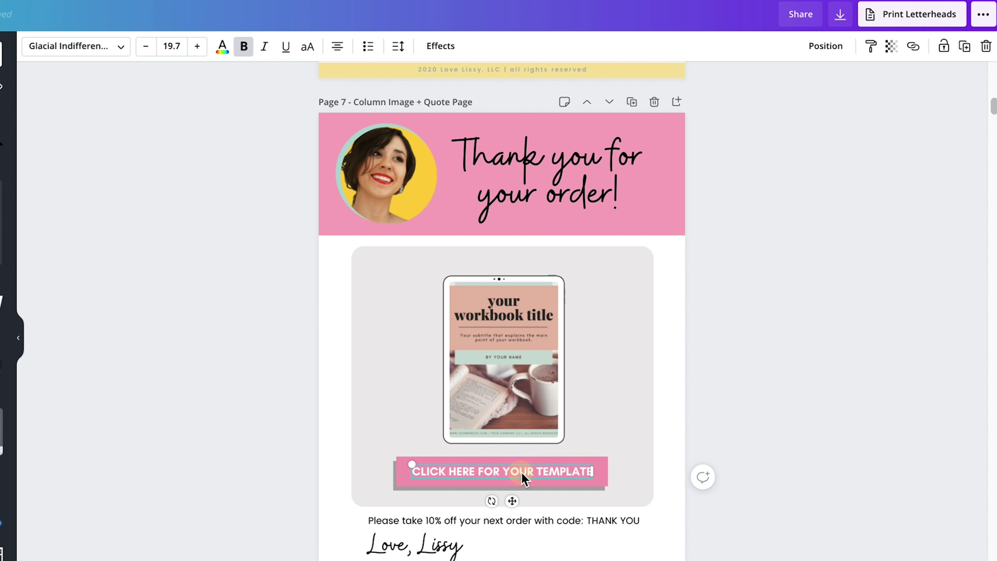
pyautogui.click(912, 46)
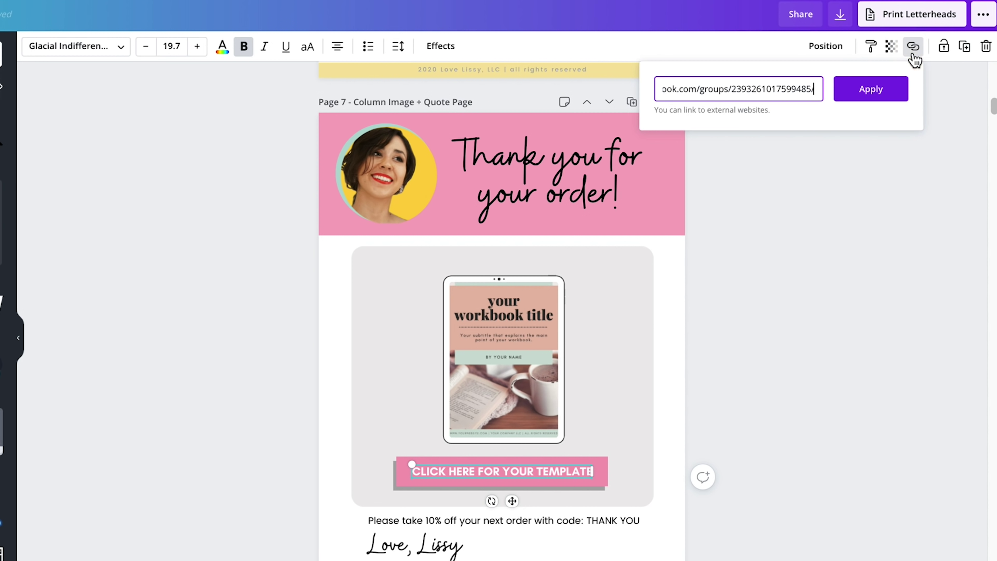
pyautogui.tripleClick(788, 92)
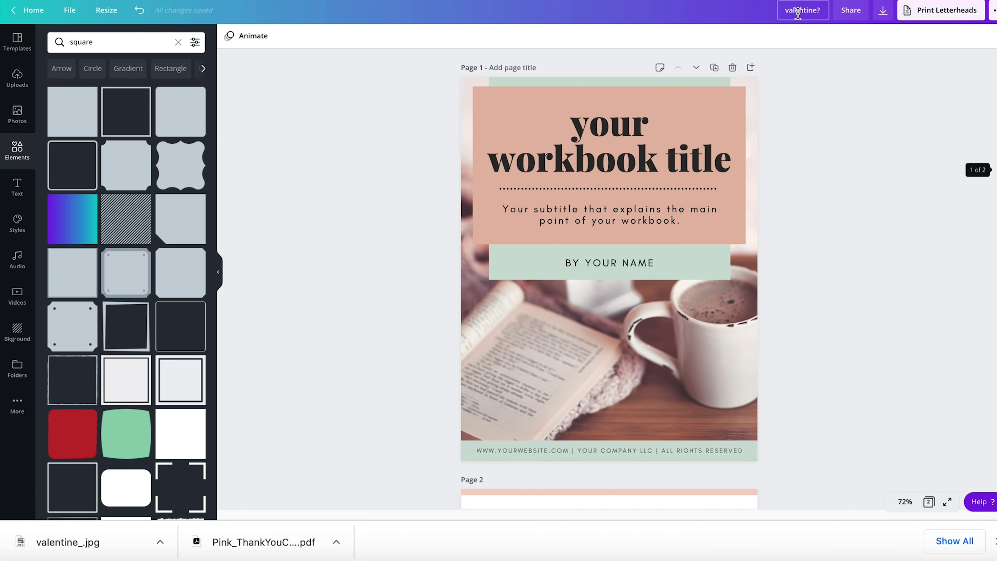
# Rename the workbook design "Tutorial Templatte" and copy its share link set to use as template.
pyautogui.click(797, 11)
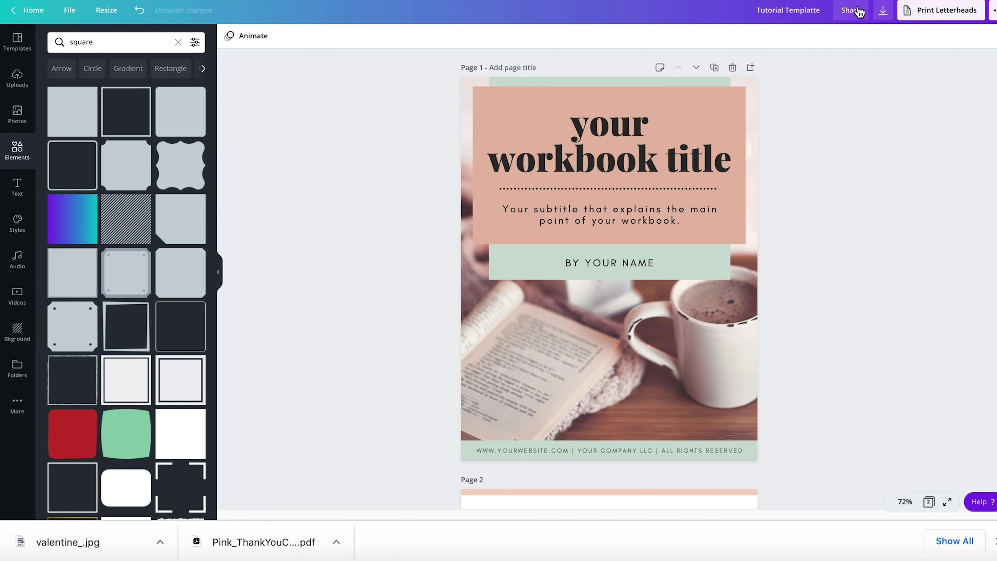
pyautogui.click(853, 12)
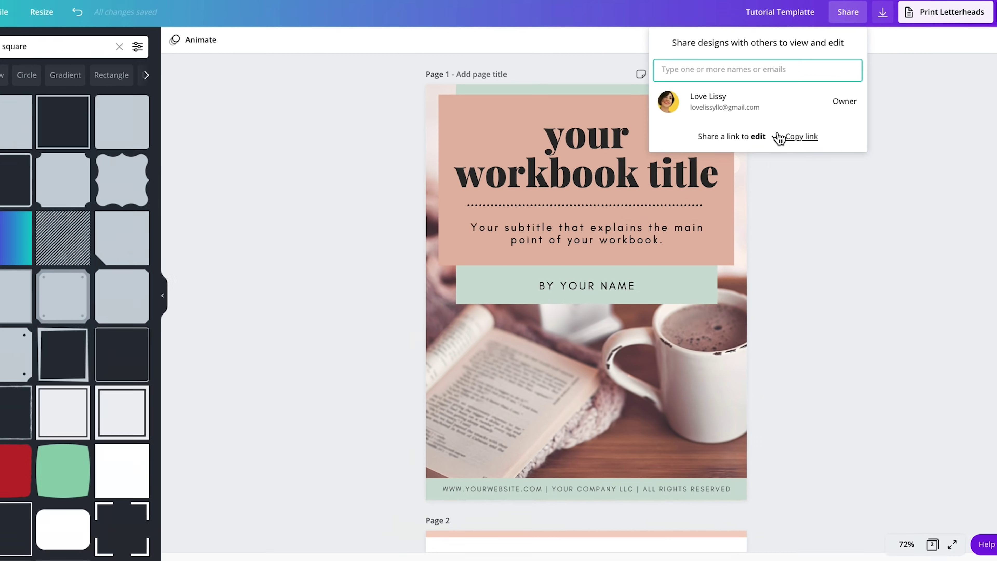
pyautogui.click(779, 124)
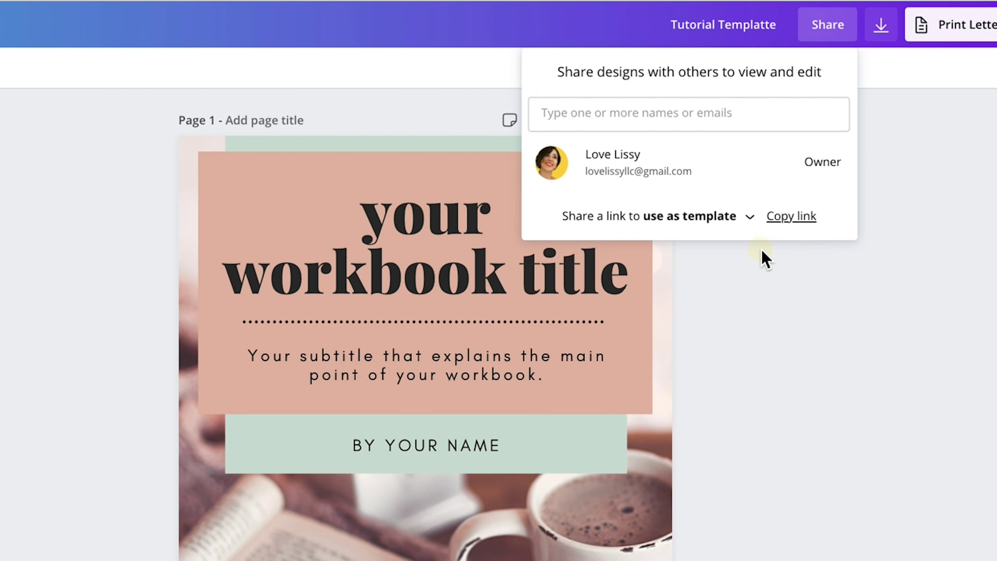
pyautogui.click(793, 216)
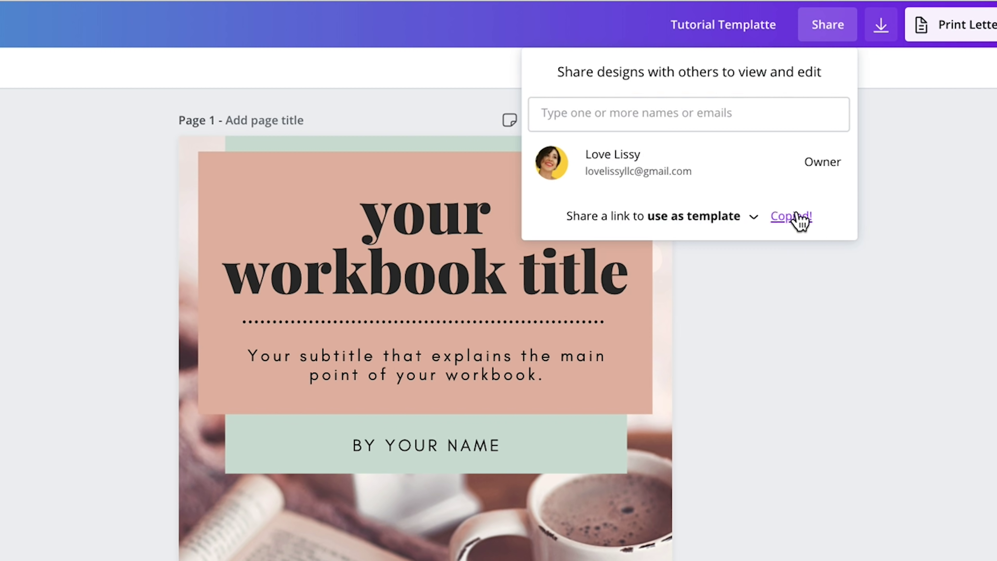
pyautogui.click(719, 221)
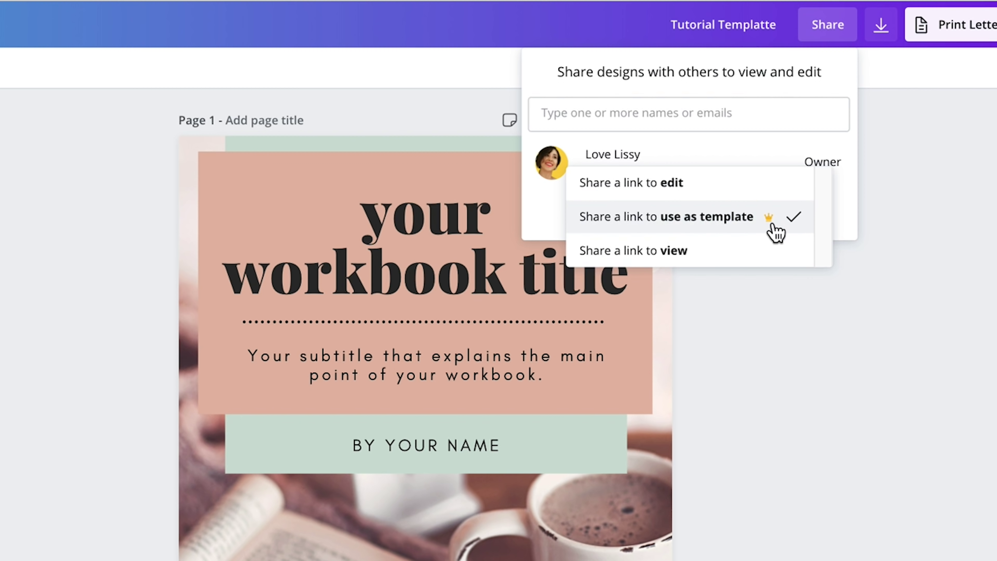
pyautogui.click(881, 220)
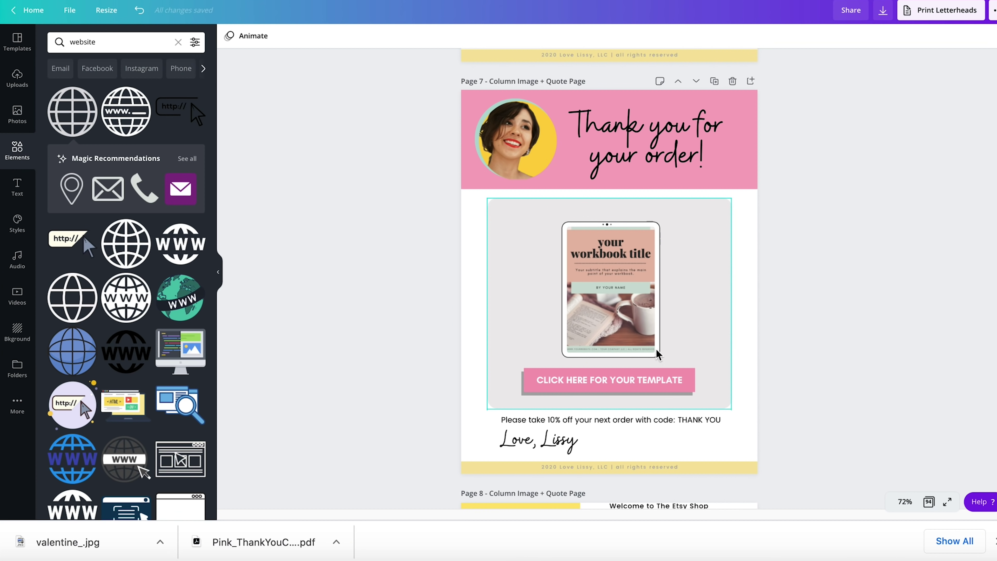
# Replace the existing link on the "Click here for your template" text with the copied workbook template link.
pyautogui.click(650, 383)
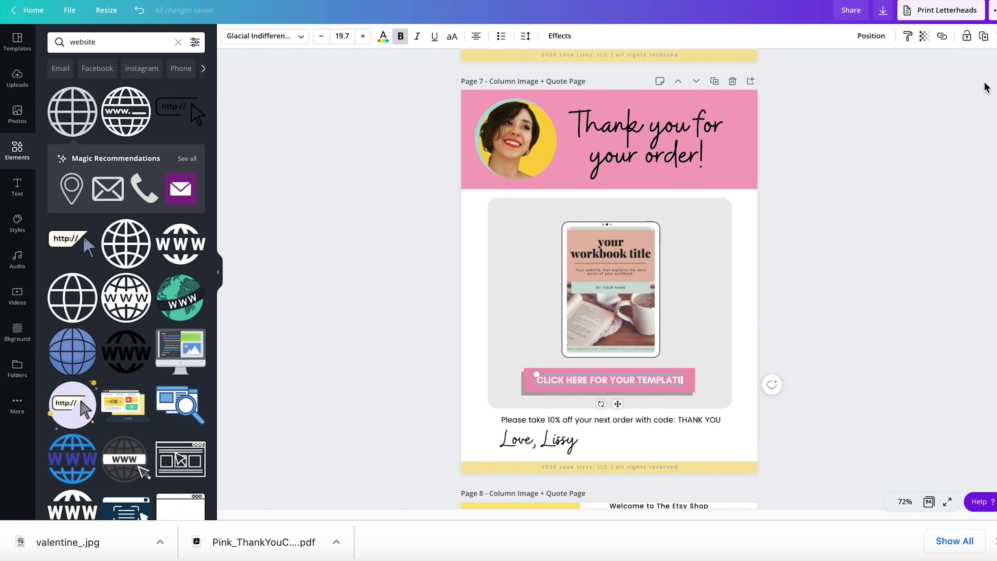
pyautogui.click(941, 36)
pyautogui.hotkey('ctrl', 'v')
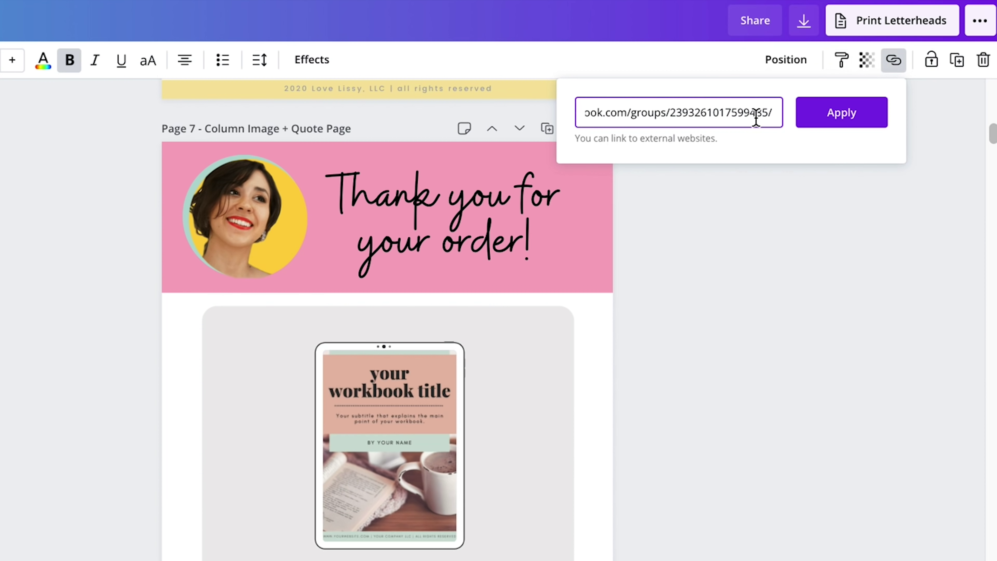
pyautogui.tripleClick(755, 117)
pyautogui.press('BackSpace')
pyautogui.hotkey('ctrl', 'v')
pyautogui.click(849, 117)
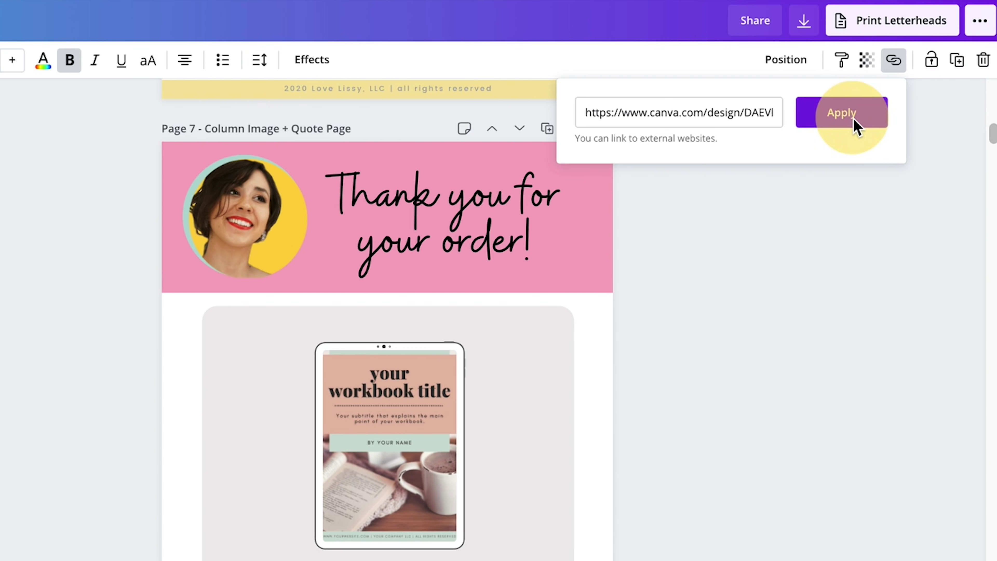
pyautogui.click(750, 529)
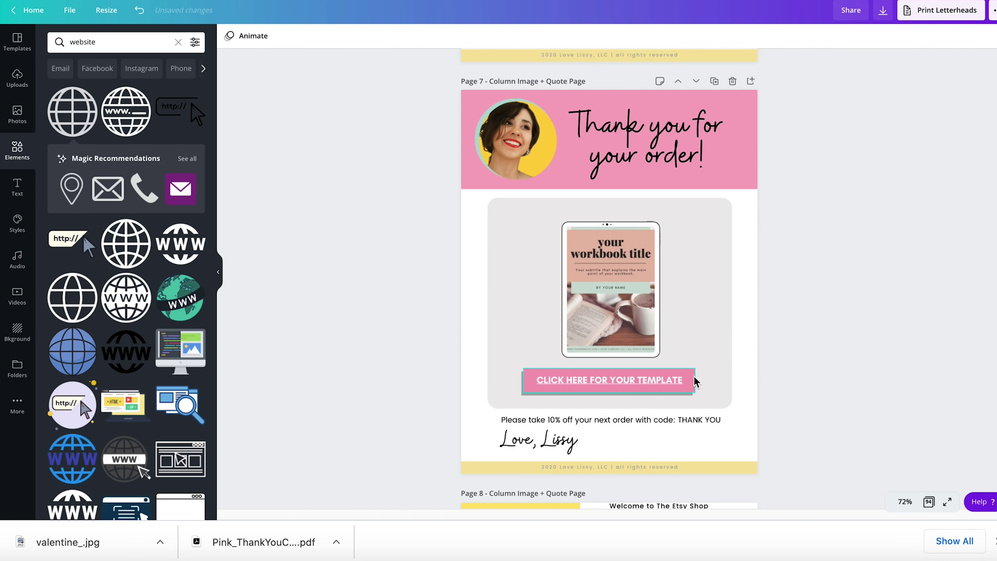
# Apply the copied workbook template link to the pink rectangle behind the "Click here for your template" text.
pyautogui.click(693, 380)
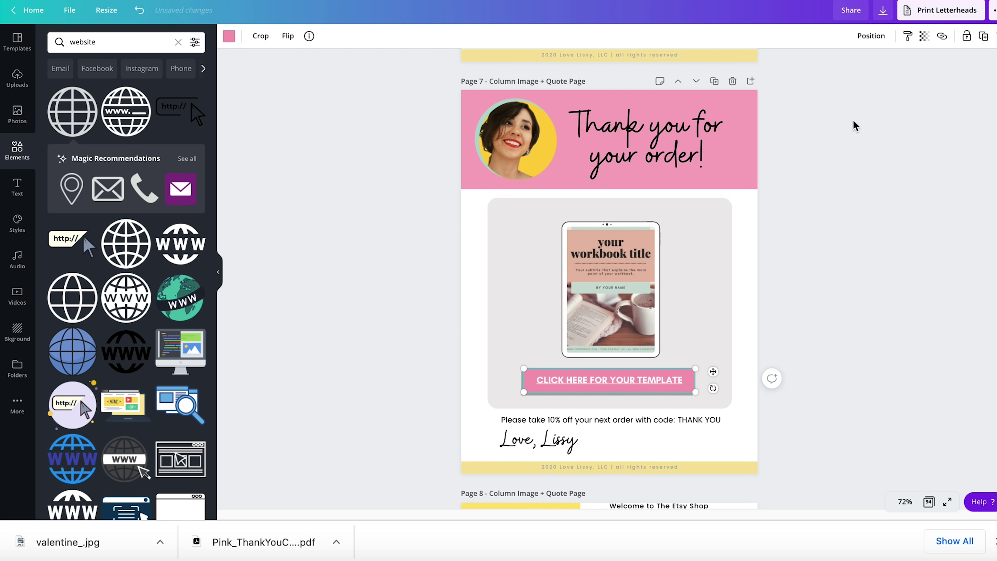
pyautogui.click(941, 36)
pyautogui.hotkey('ctrl', 'a')
pyautogui.hotkey('ctrl', 'v')
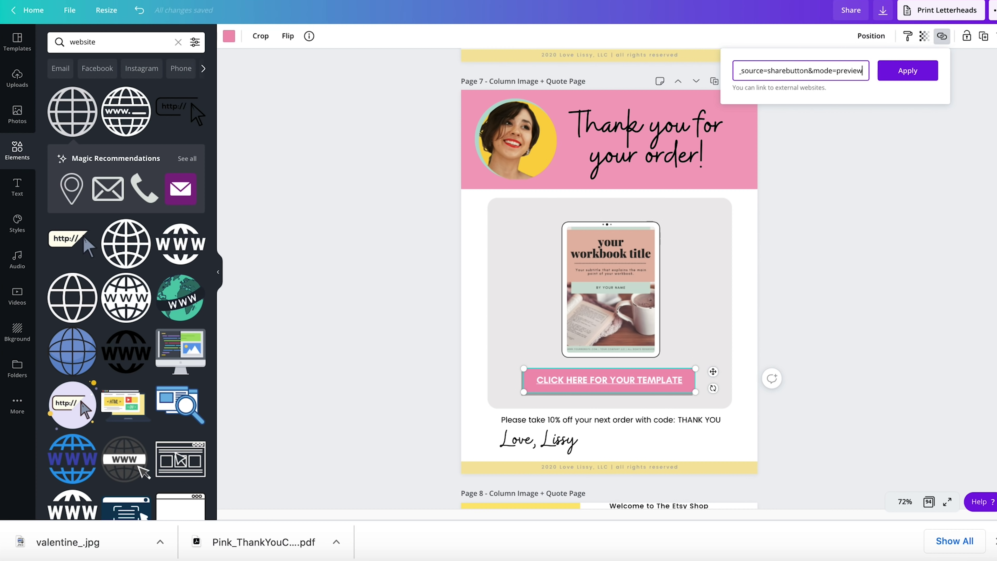
pyautogui.click(889, 64)
pyautogui.click(844, 272)
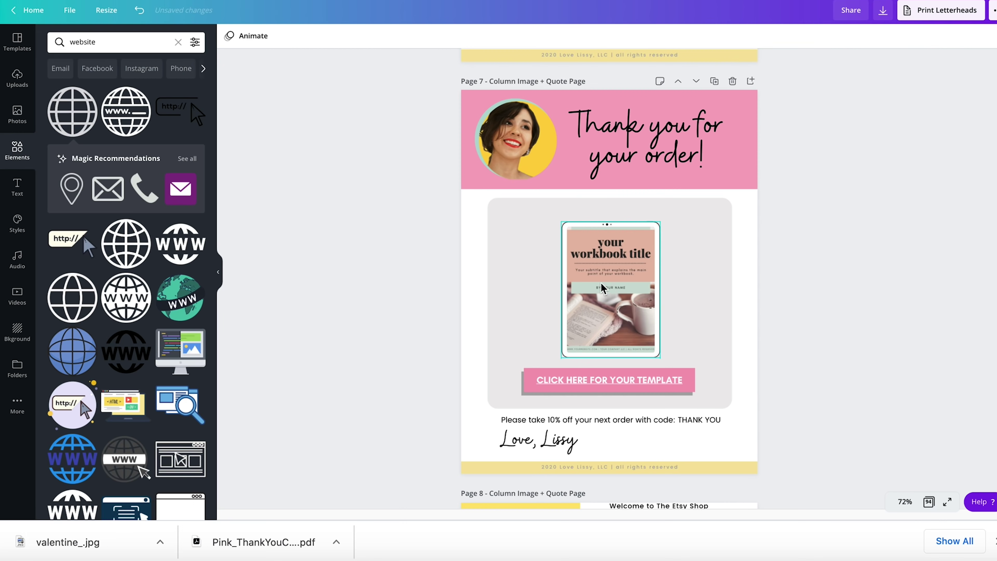
# Switch to the business card thank-you PDF and examine its linked social icons and the free Etsy Success Roadmap section.
pyautogui.hotkey('alt', 'Tab')
pyautogui.scroll(-15, 631, 428)
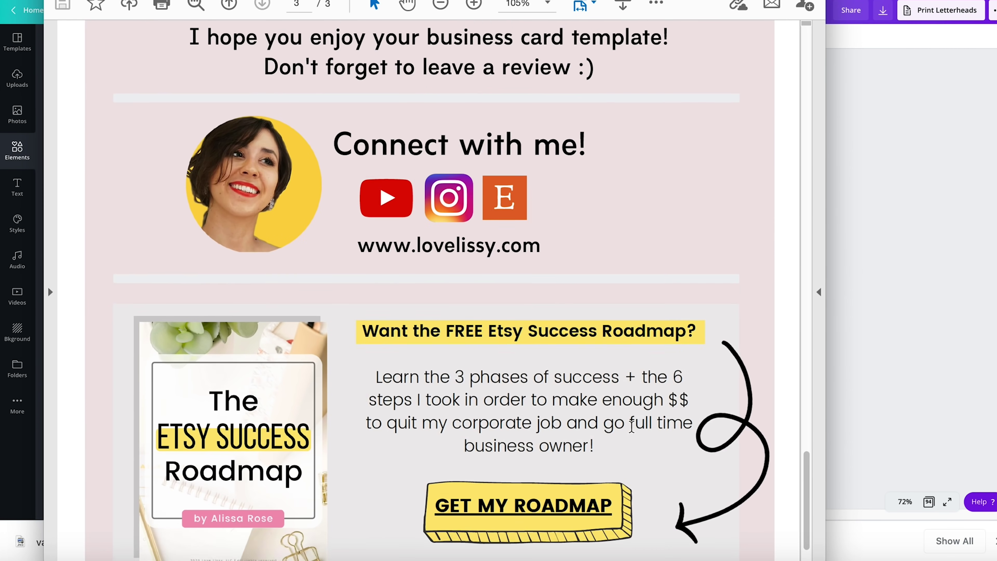
pyautogui.scroll(-3, 631, 432)
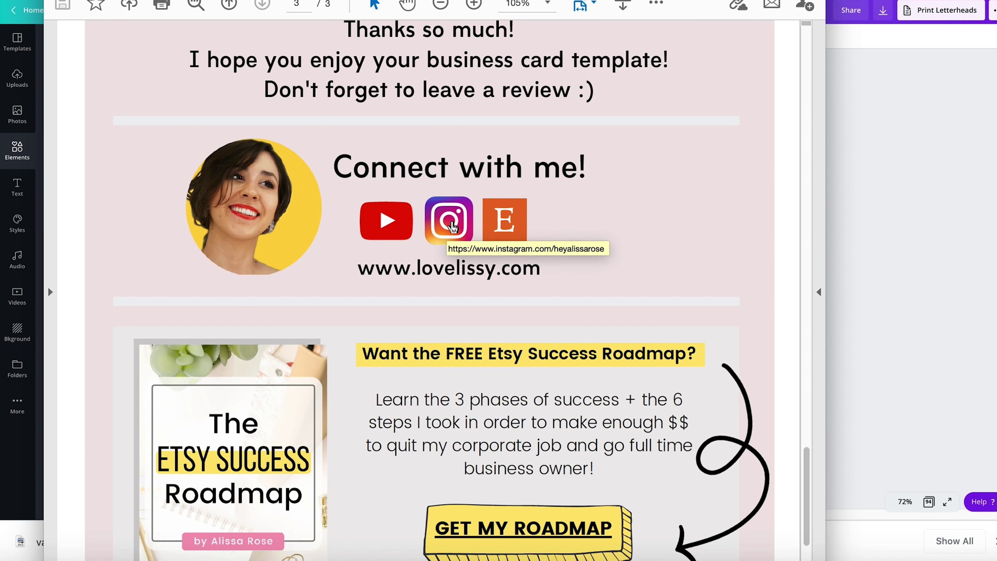
pyautogui.scroll(-1, 453, 227)
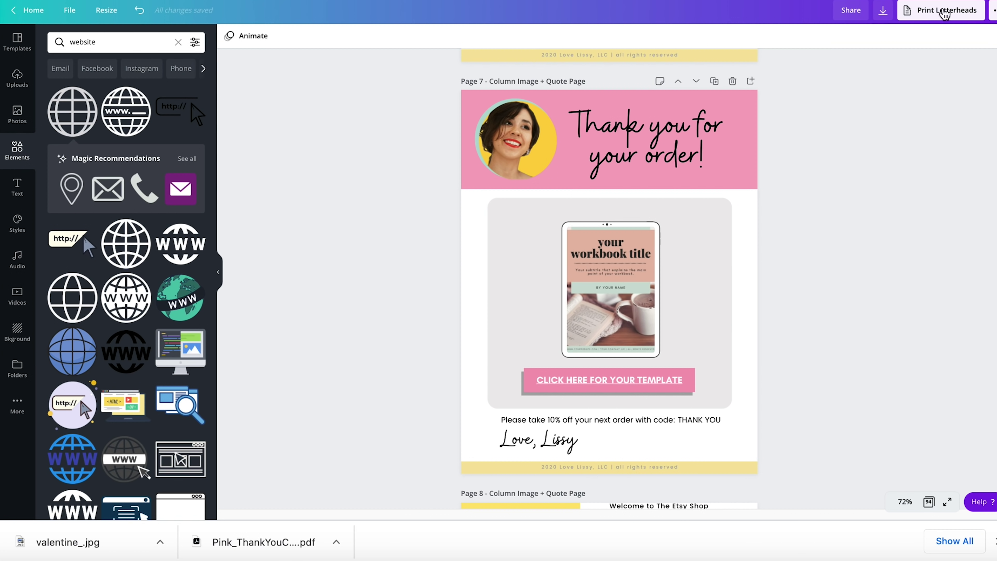
# Download only page 7, the thank-you page, as a PDF Print file.
pyautogui.click(883, 11)
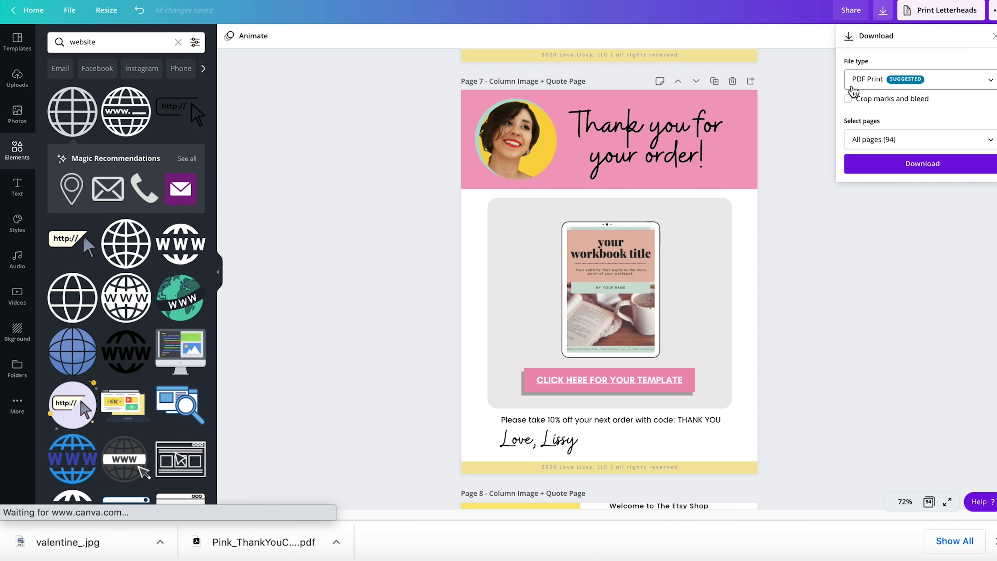
pyautogui.click(875, 139)
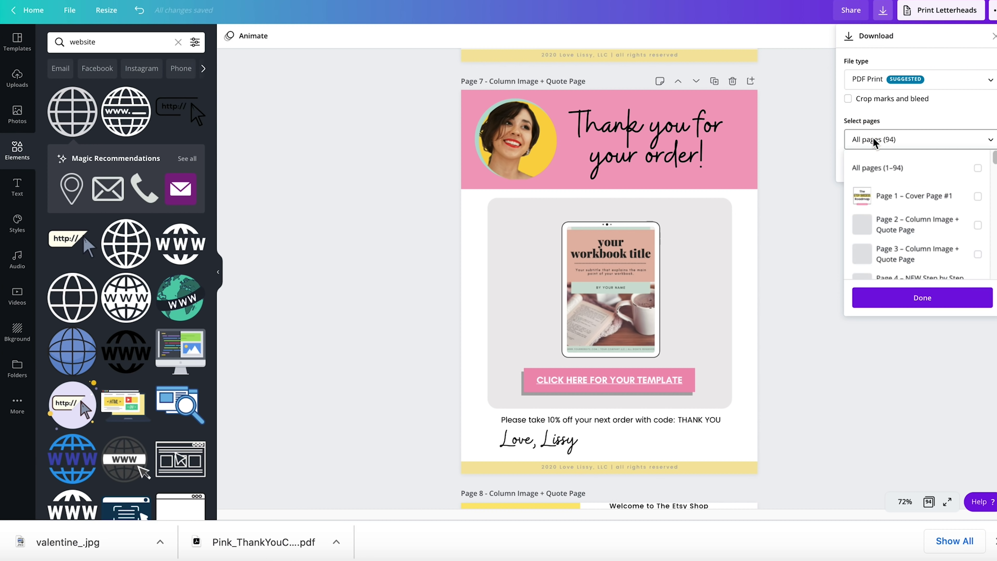
pyautogui.scroll(-20, 906, 247)
pyautogui.scroll(20, 906, 246)
pyautogui.scroll(-5, 907, 246)
pyautogui.scroll(2, 906, 247)
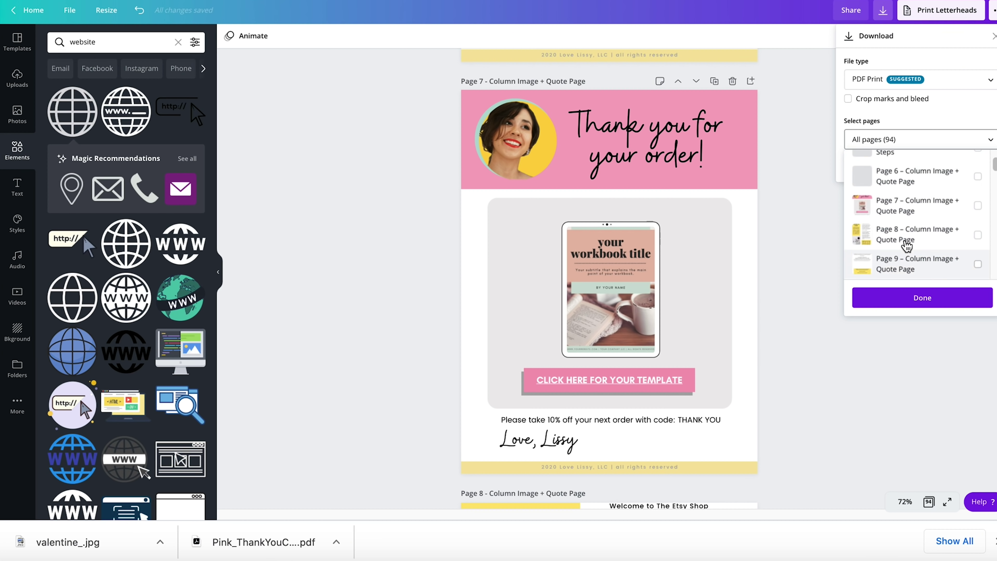
pyautogui.click(977, 205)
pyautogui.click(921, 297)
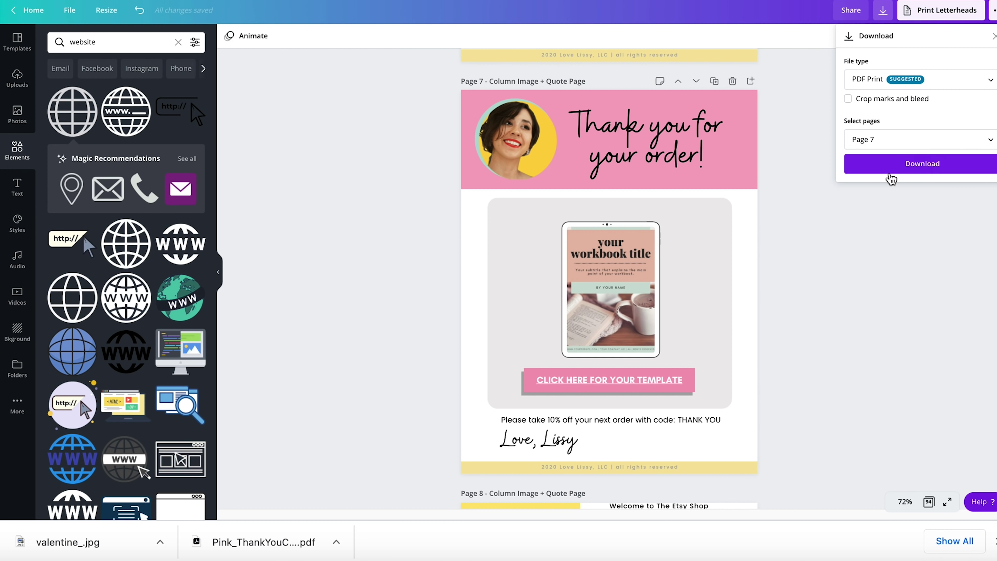
pyautogui.click(891, 164)
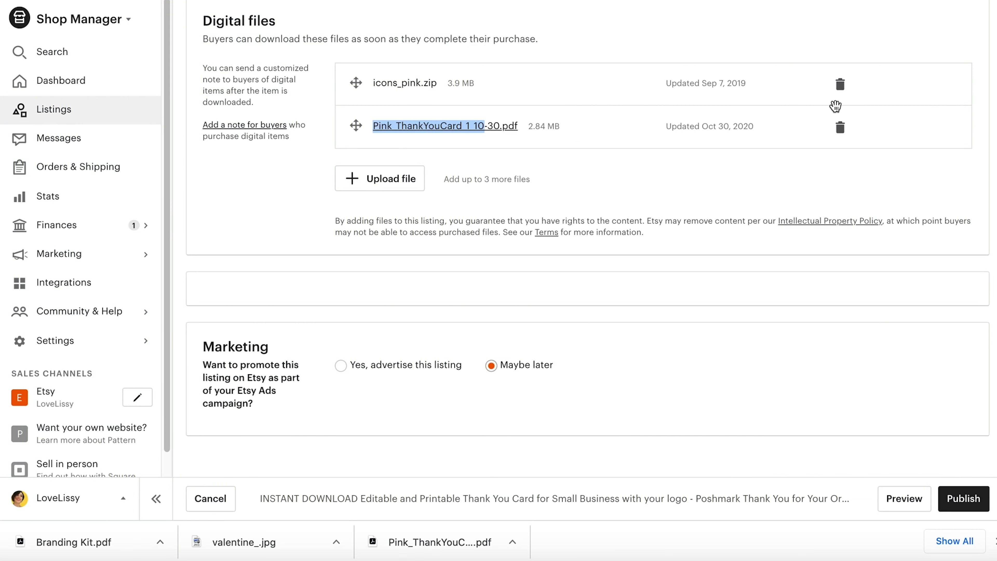
# Upload the Tutorial PDF to the digital files of the thank-you card listing in Etsy Shop Manager.
pyautogui.click(794, 188)
pyautogui.doubleClick(315, 49)
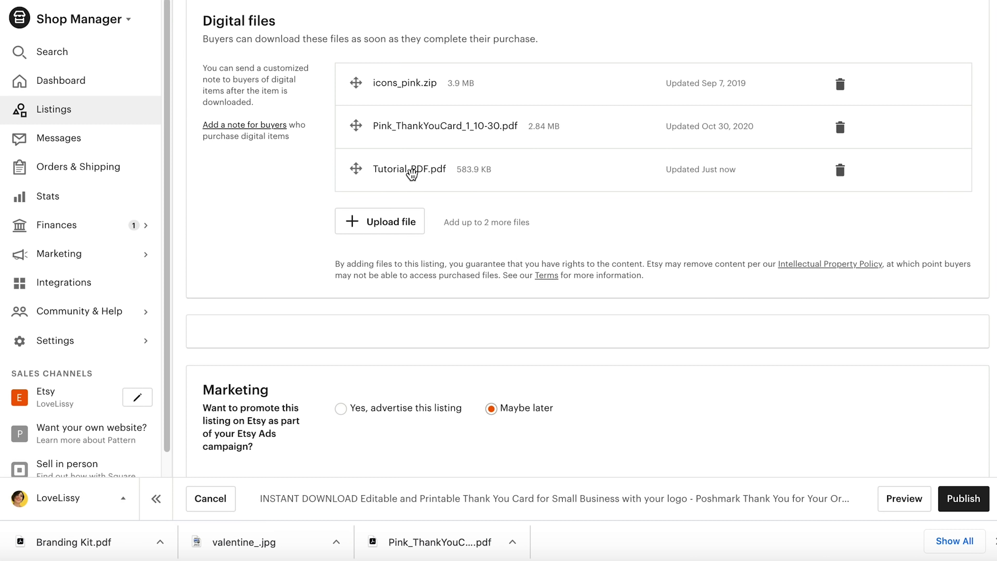
# Open the uploaded Tutorial PDF from the listing and zoom out to view the whole thank-you page.
pyautogui.click(421, 177)
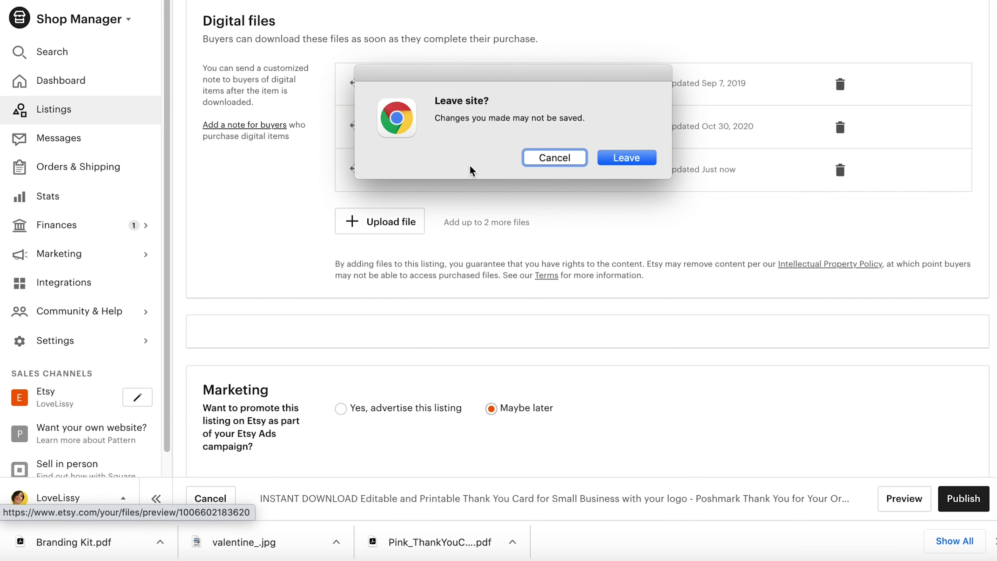
pyautogui.click(609, 162)
pyautogui.click(441, 7)
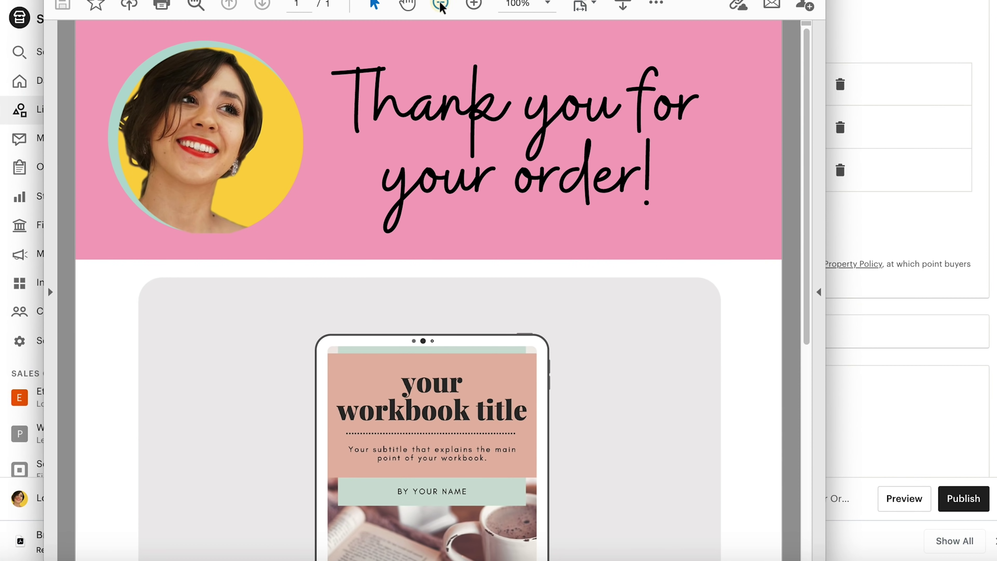
pyautogui.click(442, 7)
pyautogui.click(441, 7)
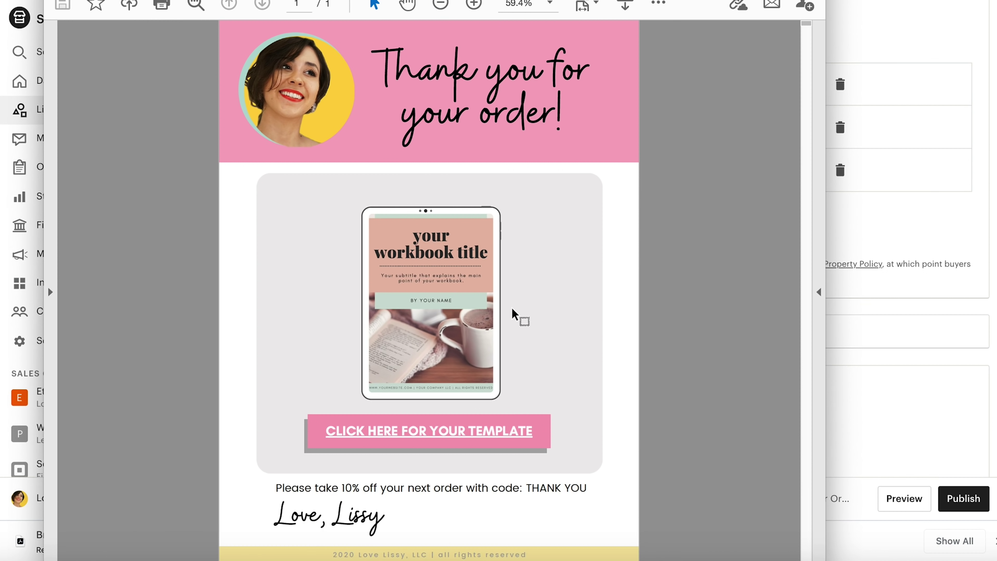
# Follow the PDF's template link, use the shared workbook template as a new Canva design, and review both pages.
pyautogui.click(433, 438)
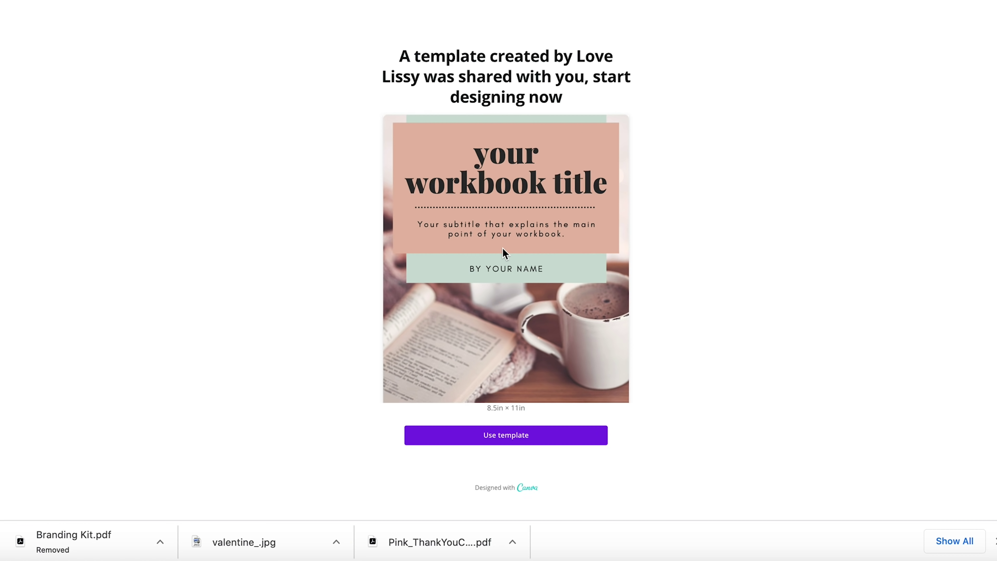
pyautogui.click(509, 437)
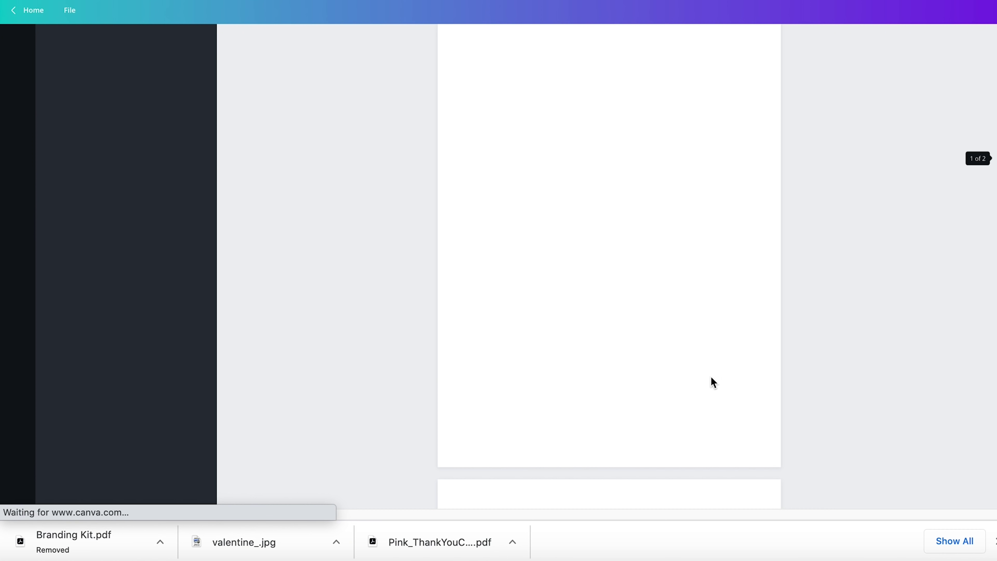
pyautogui.scroll(-5, 711, 377)
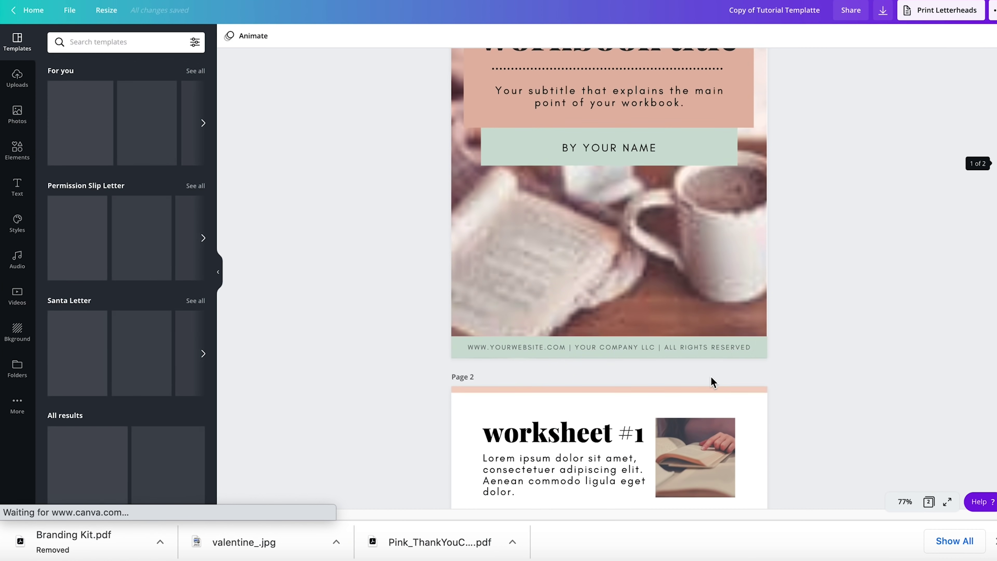
pyautogui.scroll(-5, 555, 349)
pyautogui.scroll(10, 562, 341)
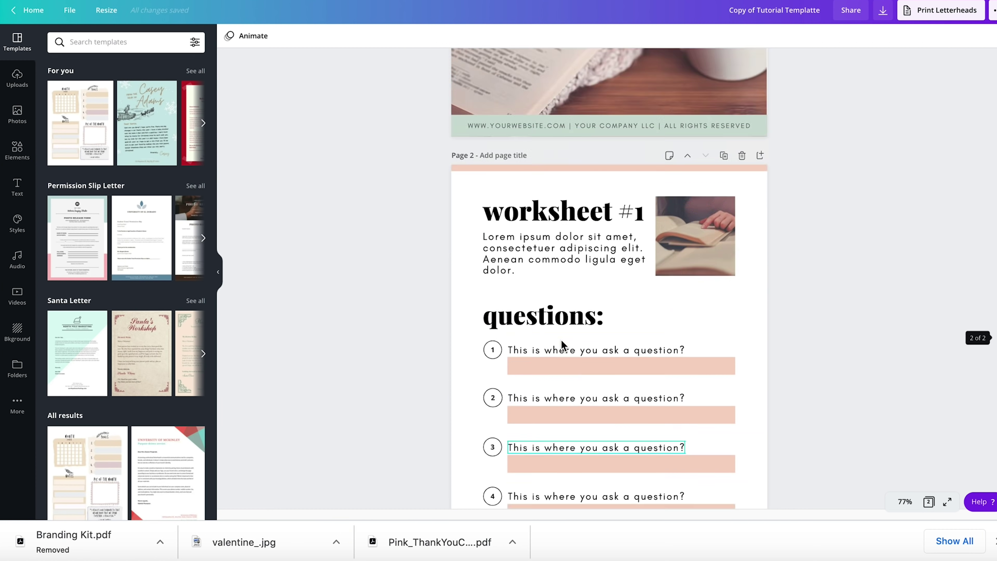
pyautogui.scroll(-10, 831, 290)
pyautogui.scroll(10, 831, 289)
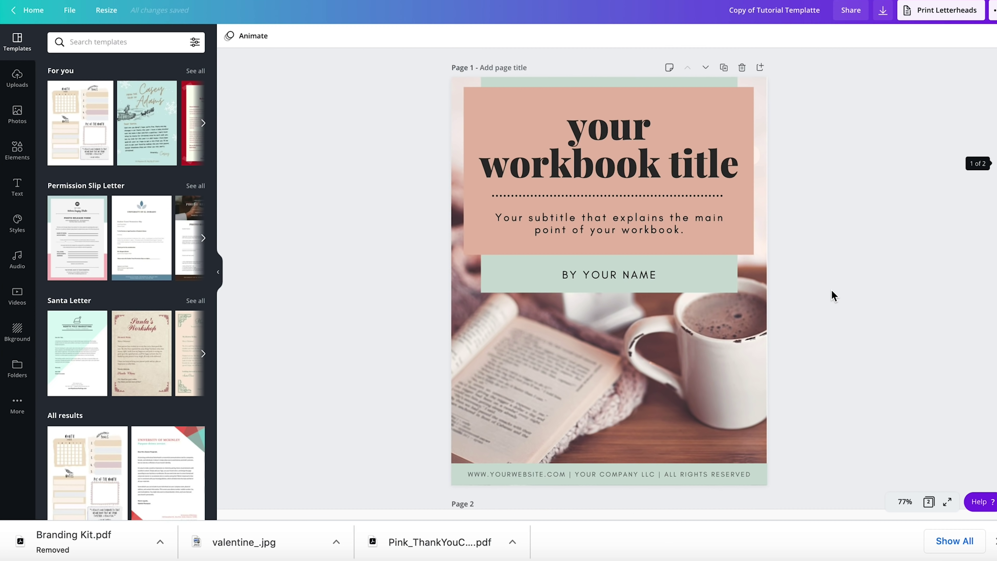